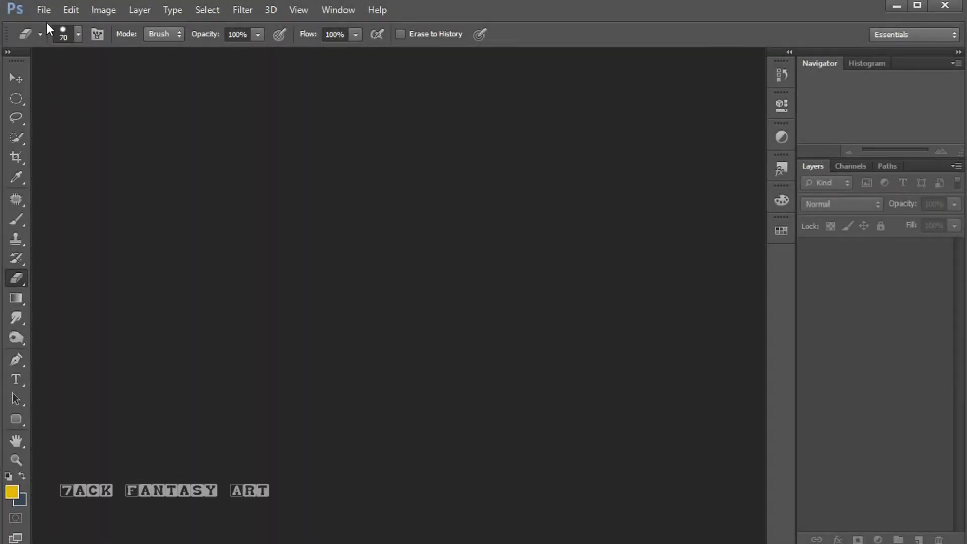
- Create a blank 1920×1080 px document at 72 ppi with a white background
{"action": "left_click", "coordinate": [44, 10]}
{"action": "left_click", "coordinate": [30, 26]}
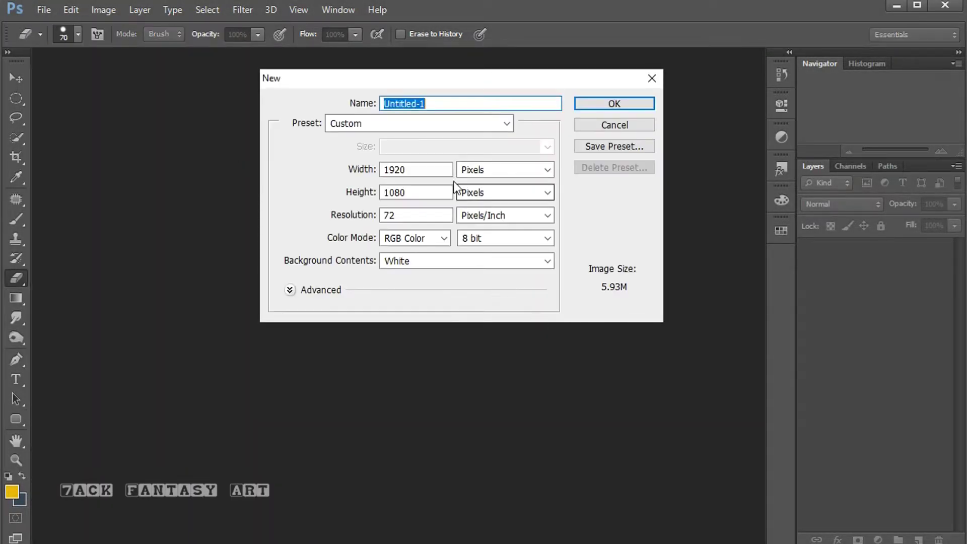
{"action": "left_click", "coordinate": [431, 170]}
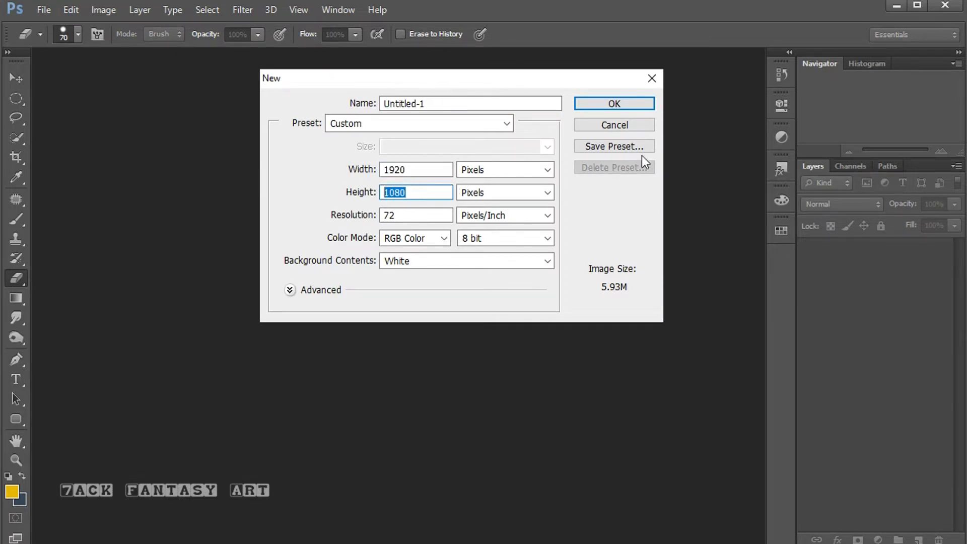
{"action": "left_click", "coordinate": [623, 104]}
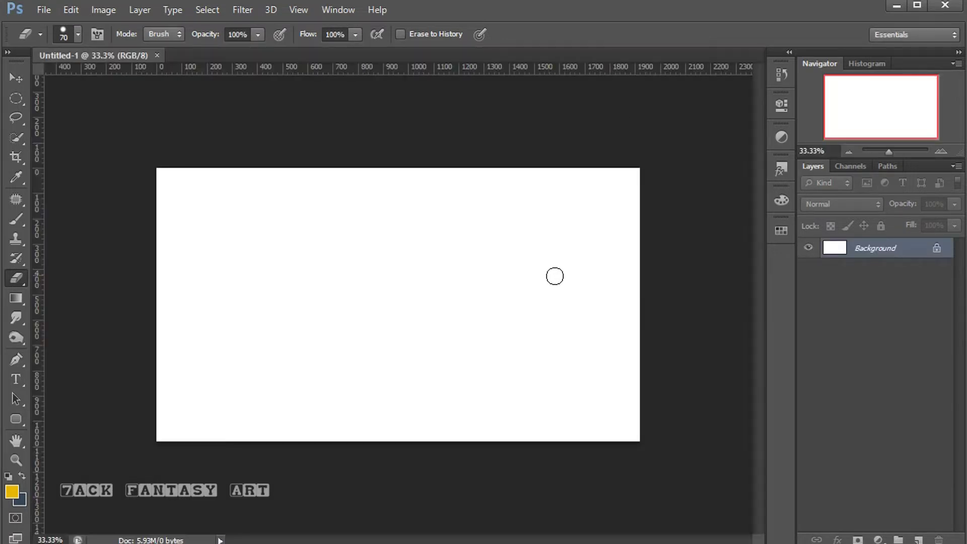
{"action": "left_click", "coordinate": [44, 10]}
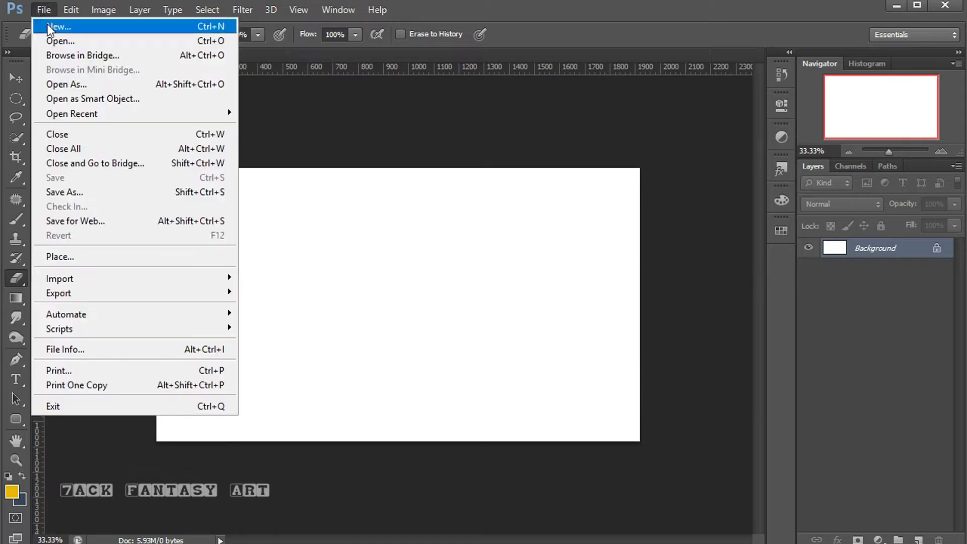
- Place field_stock_3_by_the_strawberry_tree at the left edge, scaled to about 74.6% to fill the canvas
{"action": "left_click", "coordinate": [83, 258]}
{"action": "left_click", "coordinate": [834, 107]}
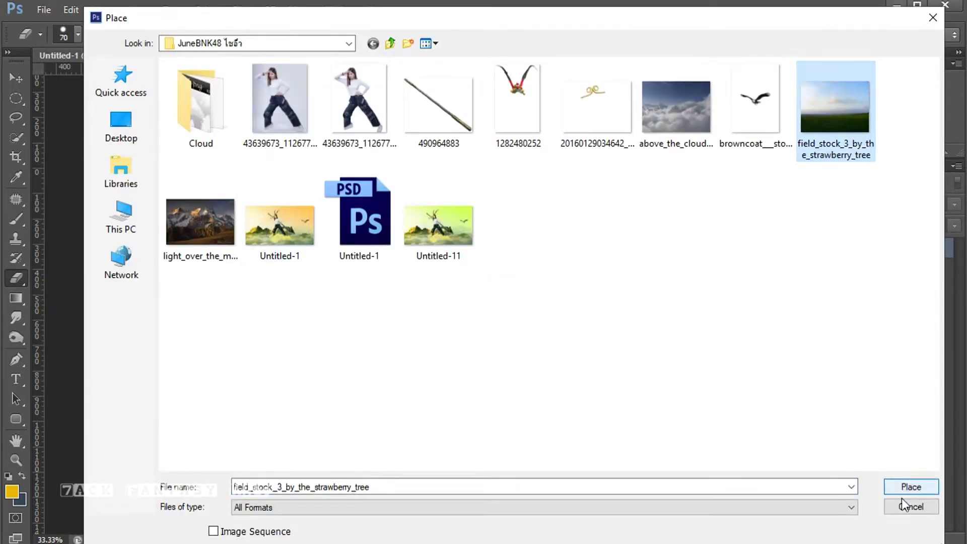
{"action": "left_click", "coordinate": [902, 489]}
{"action": "left_click_drag", "start_coordinate": [329, 286], "coordinate": [259, 288]}
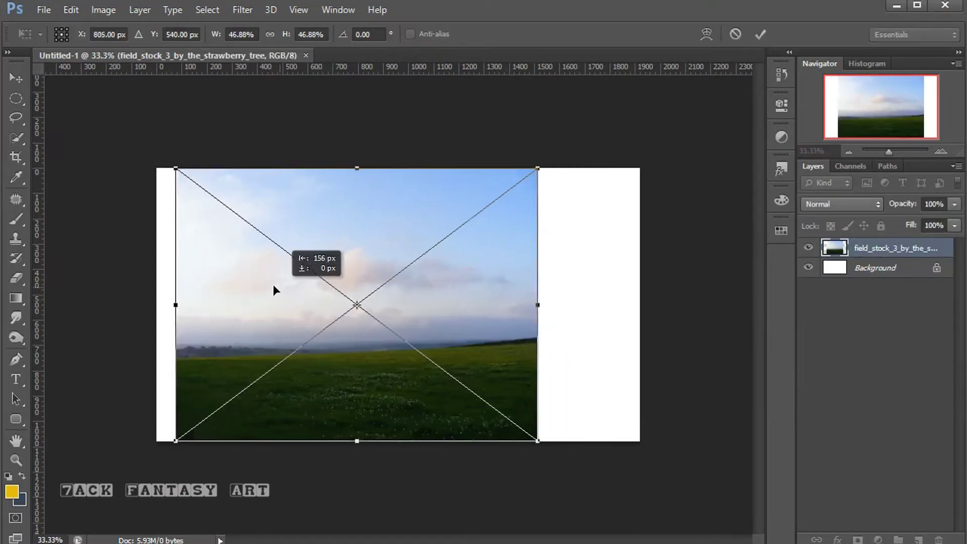
{"action": "left_click_drag", "start_coordinate": [518, 441], "coordinate": [734, 535]}
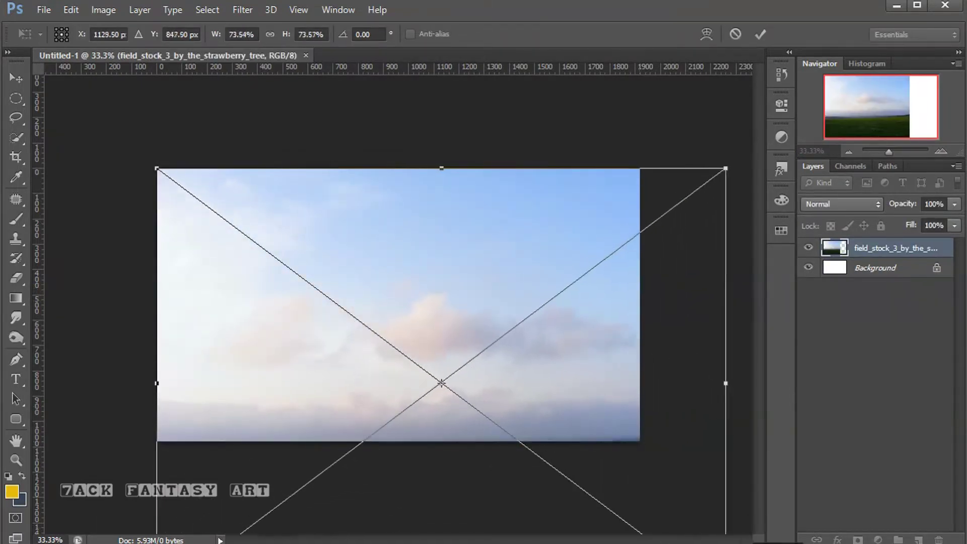
{"action": "key", "text": "e"}
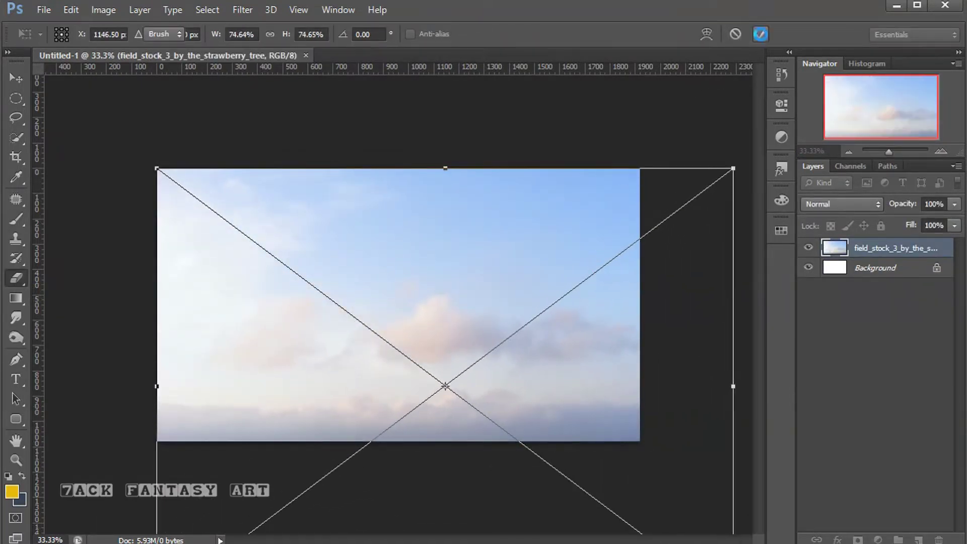
{"action": "left_click", "coordinate": [761, 34]}
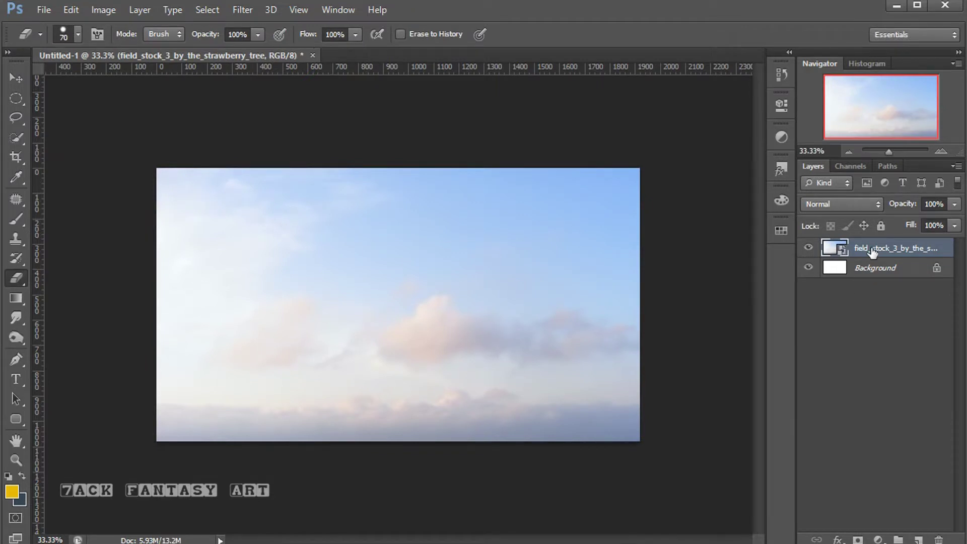
- Clip a Hue/Saturation adjustment to the sky layer with Hue -119 and Saturation +10
{"action": "left_click", "coordinate": [878, 540]}
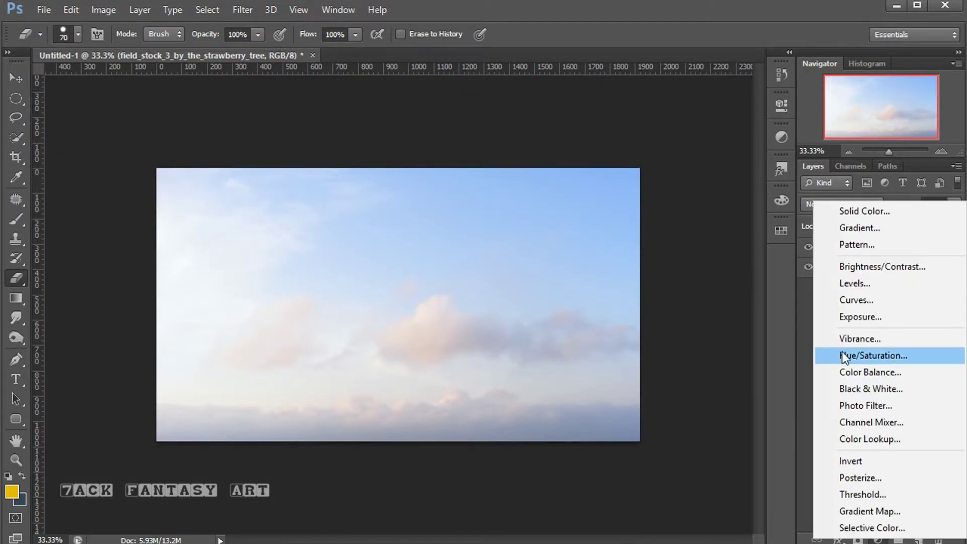
{"action": "left_click", "coordinate": [852, 354]}
{"action": "left_click", "coordinate": [649, 352]}
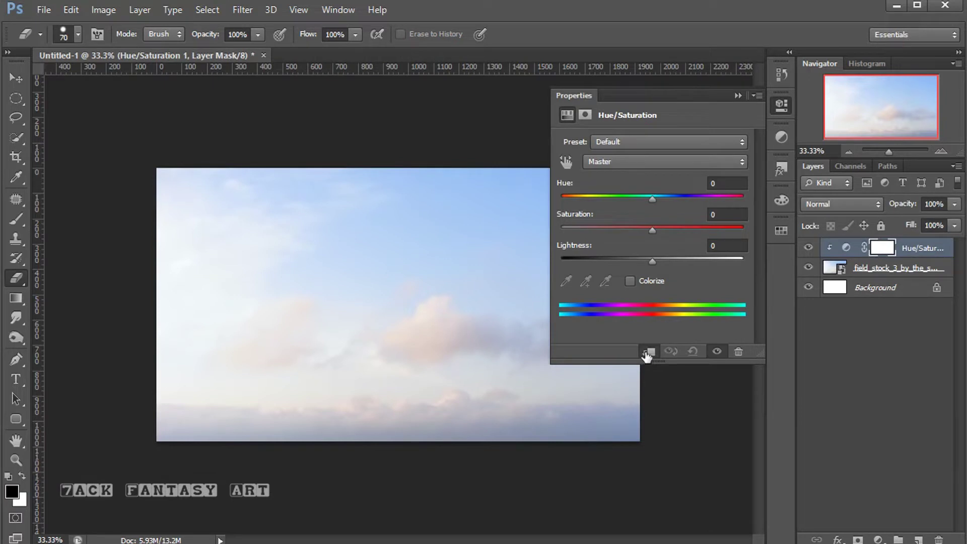
{"action": "left_click_drag", "start_coordinate": [653, 199], "coordinate": [584, 204]}
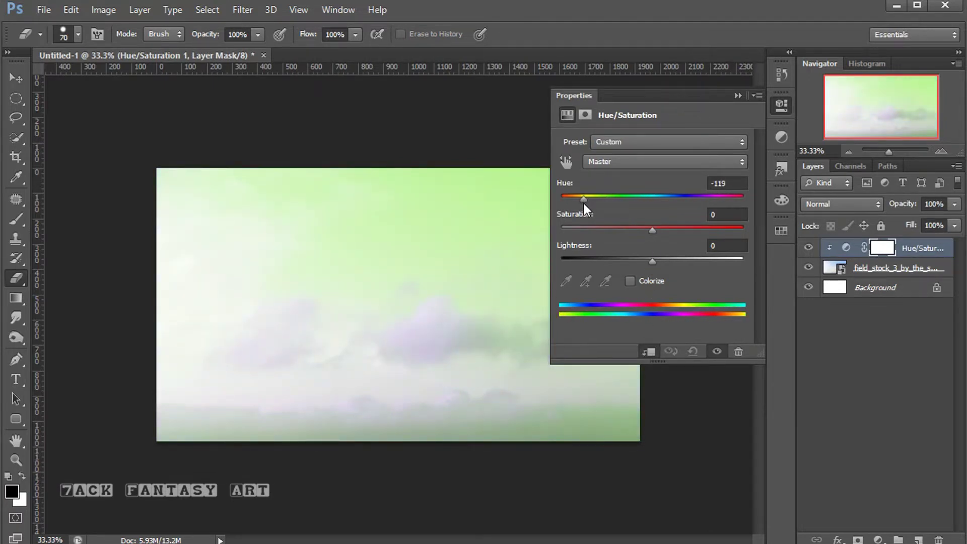
{"action": "left_click_drag", "start_coordinate": [653, 228], "coordinate": [661, 229]}
{"action": "left_click", "coordinate": [738, 96]}
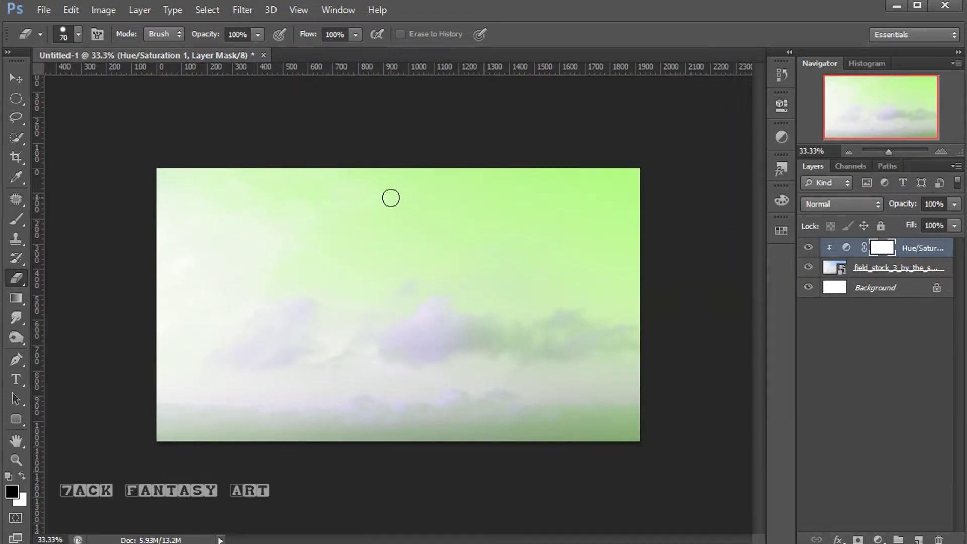
- Place light_over_the_meije and stretch it across the canvas width, past the bottom edge
{"action": "left_click", "coordinate": [38, 11]}
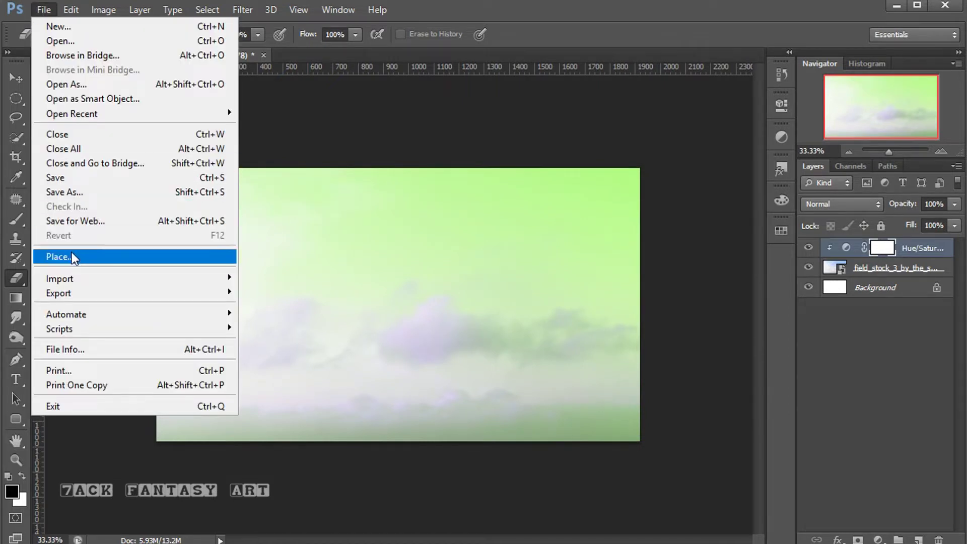
{"action": "left_click", "coordinate": [50, 316]}
{"action": "left_click", "coordinate": [208, 230]}
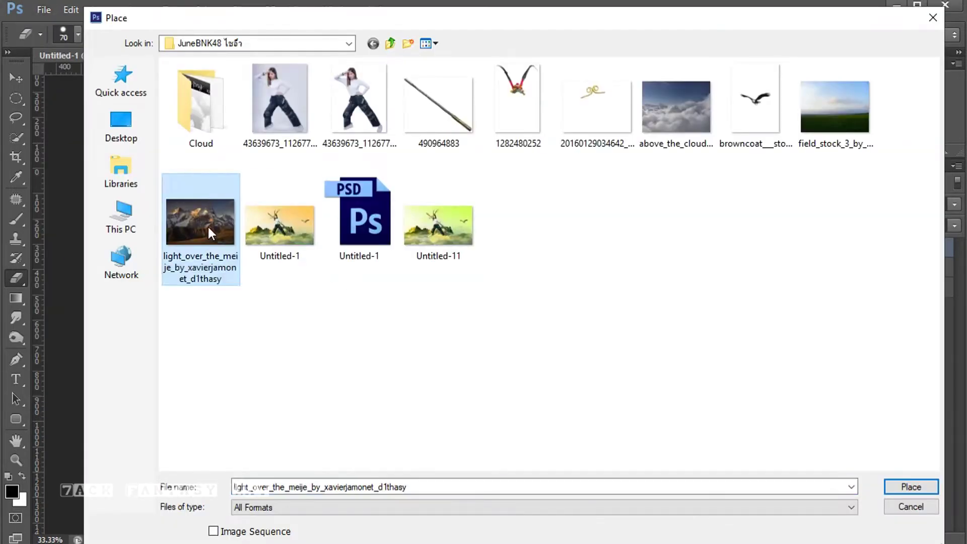
{"action": "left_click", "coordinate": [888, 486]}
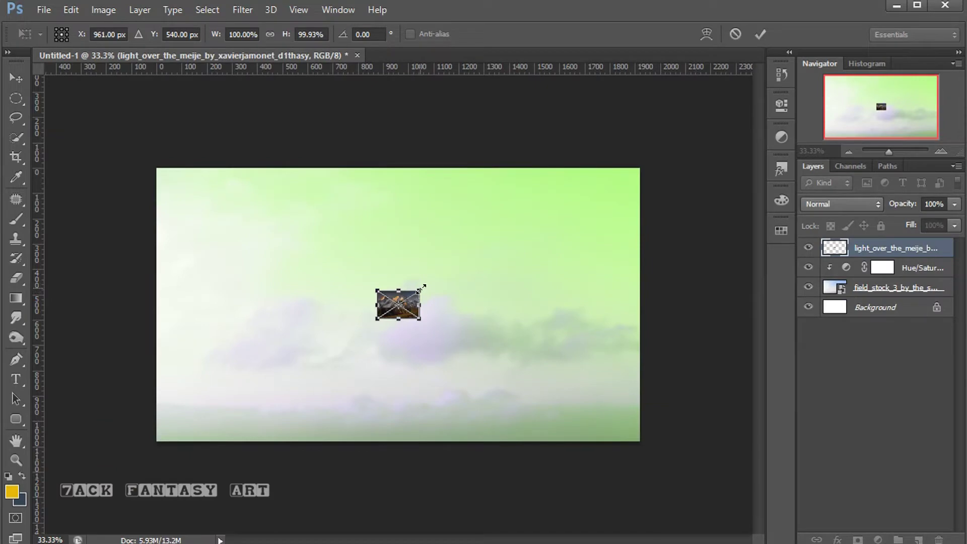
{"action": "left_click_drag", "start_coordinate": [420, 291], "coordinate": [699, 103]}
{"action": "mouse_move", "coordinate": [499, 266]}
{"action": "left_mouse_down"}
{"action": "mouse_move", "coordinate": [279, 429]}
{"action": "mouse_move", "coordinate": [280, 387]}
{"action": "left_mouse_up"}
{"action": "left_click_drag", "start_coordinate": [480, 334], "coordinate": [640, 334]}
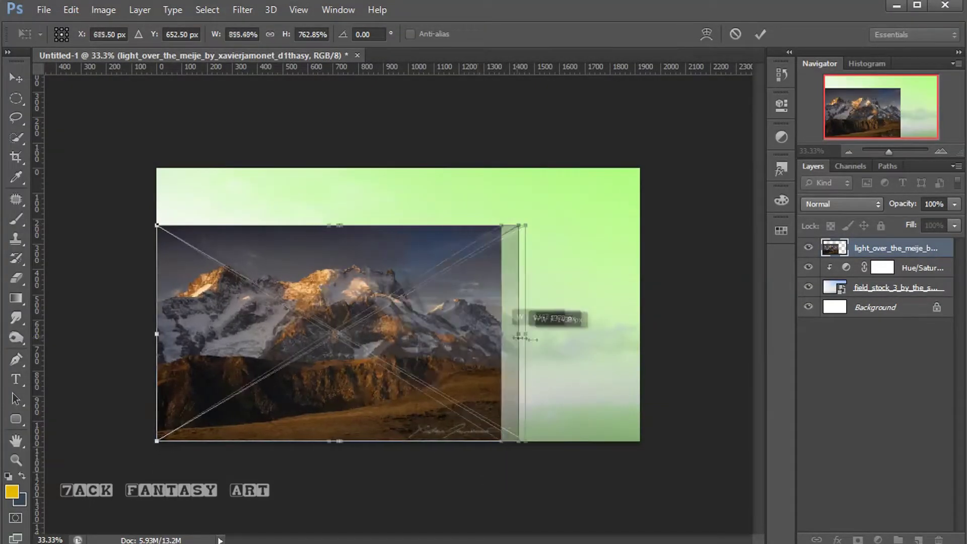
{"action": "left_click_drag", "start_coordinate": [399, 441], "coordinate": [400, 484]}
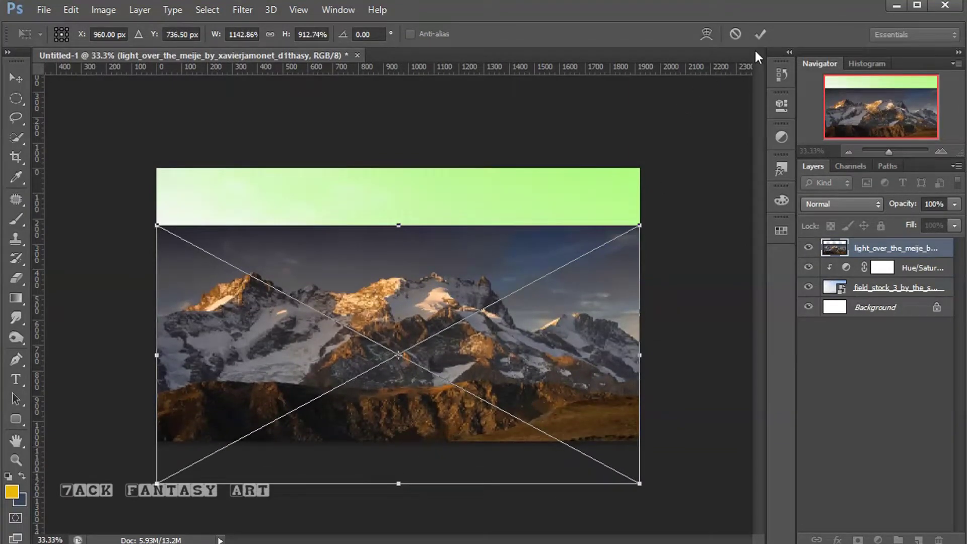
{"action": "left_click", "coordinate": [760, 33]}
{"action": "key", "text": "e"}
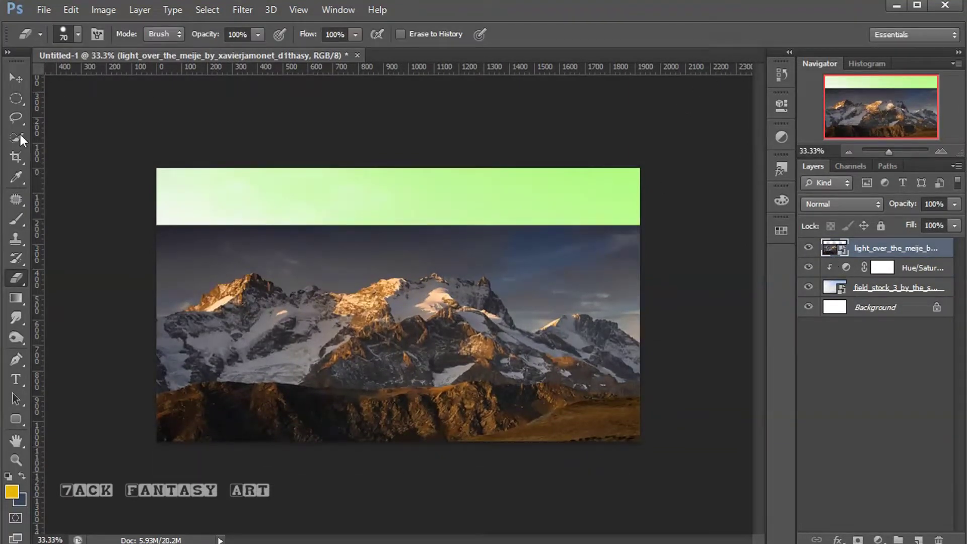
- Quick-select the mountain photo's sky, subtracting with Alt along the ridgeline and left peaks
{"action": "left_click", "coordinate": [14, 137]}
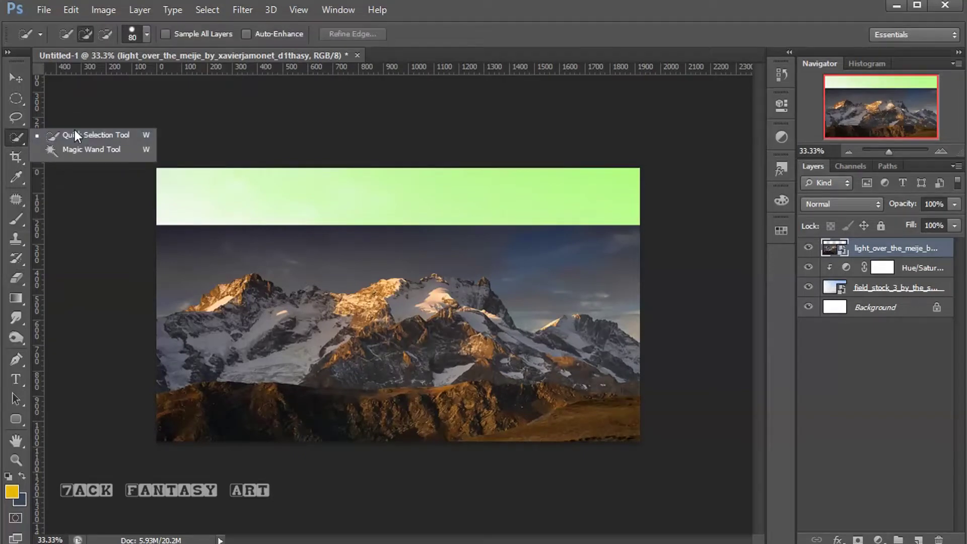
{"action": "left_click", "coordinate": [78, 134]}
{"action": "left_click_drag", "start_coordinate": [171, 248], "coordinate": [165, 292]}
{"action": "mouse_move", "coordinate": [230, 243]}
{"action": "left_mouse_down"}
{"action": "mouse_move", "coordinate": [360, 261]}
{"action": "mouse_move", "coordinate": [477, 249]}
{"action": "mouse_move", "coordinate": [529, 279]}
{"action": "mouse_move", "coordinate": [594, 293]}
{"action": "left_mouse_up"}
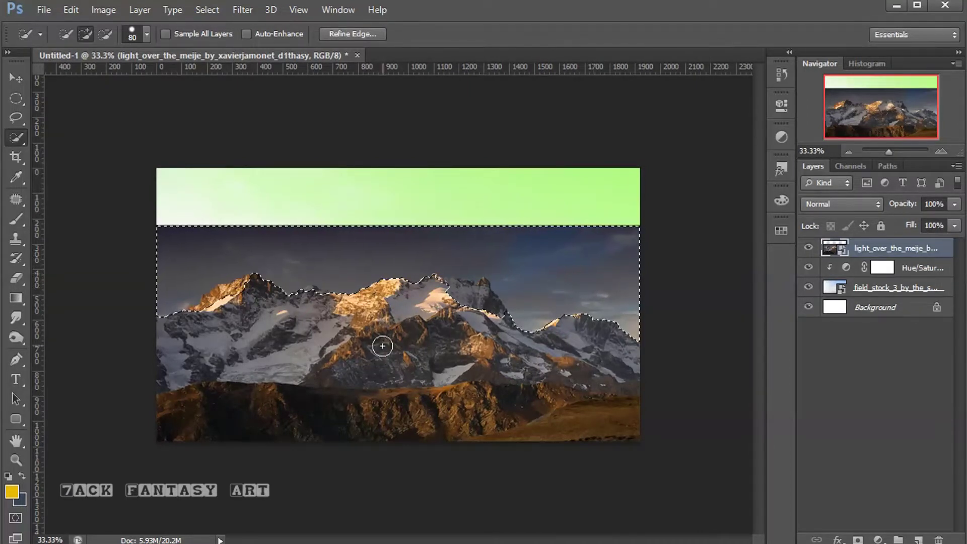
{"action": "key", "text": "alt"}
{"action": "left_click_drag", "start_coordinate": [470, 333], "coordinate": [446, 290]}
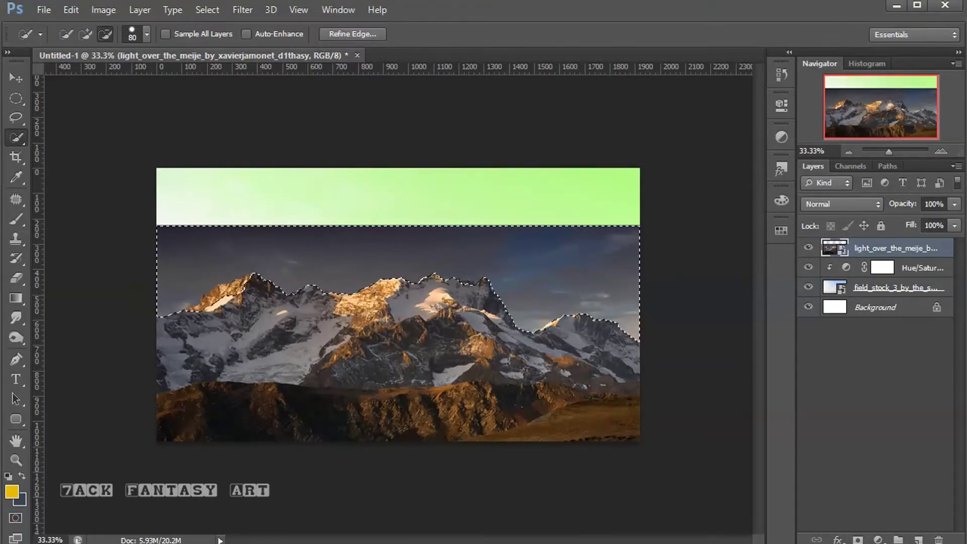
{"action": "left_click_drag", "start_coordinate": [312, 298], "coordinate": [218, 299]}
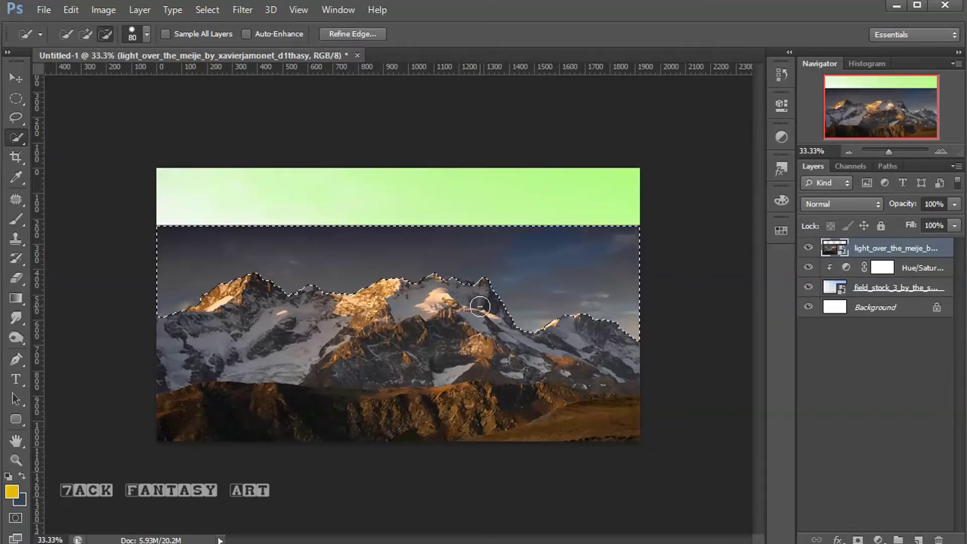
- Add a layer mask to the mountain layer and invert it so the sky is hidden
{"action": "left_click", "coordinate": [858, 539]}
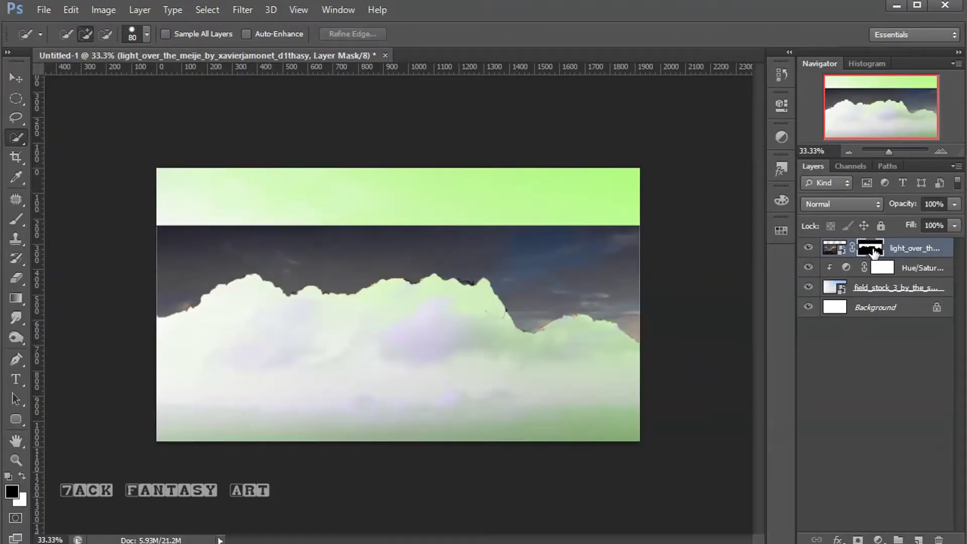
{"action": "key", "text": "ctrl+i"}
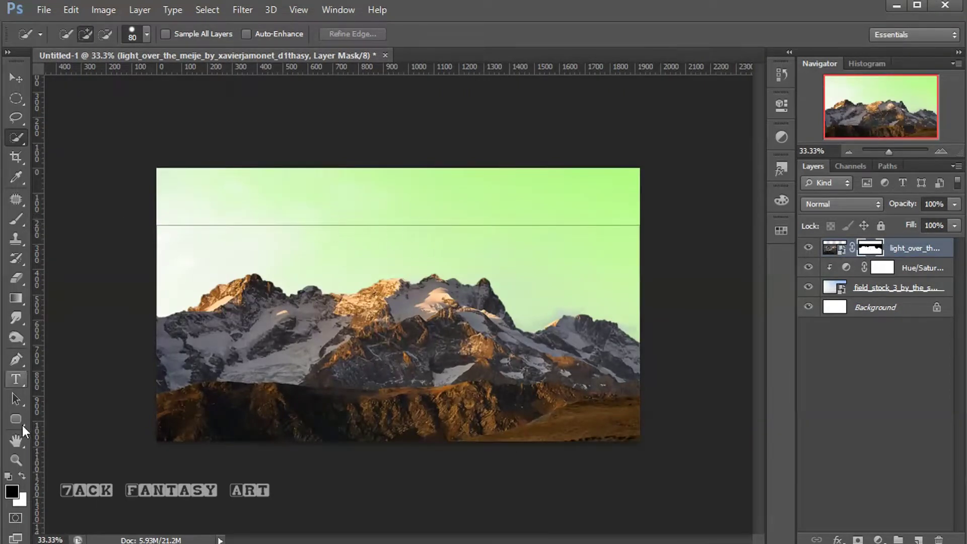
{"action": "left_click", "coordinate": [11, 221]}
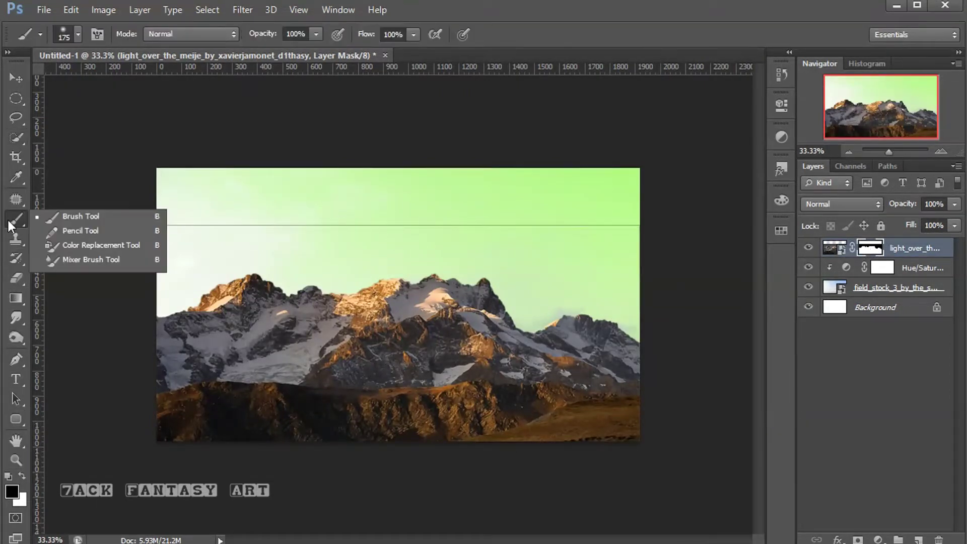
- Paint out the sky seam on the mountain mask with a hard round 175 px brush, then target the layer image
{"action": "left_click", "coordinate": [68, 219]}
{"action": "left_click", "coordinate": [78, 35]}
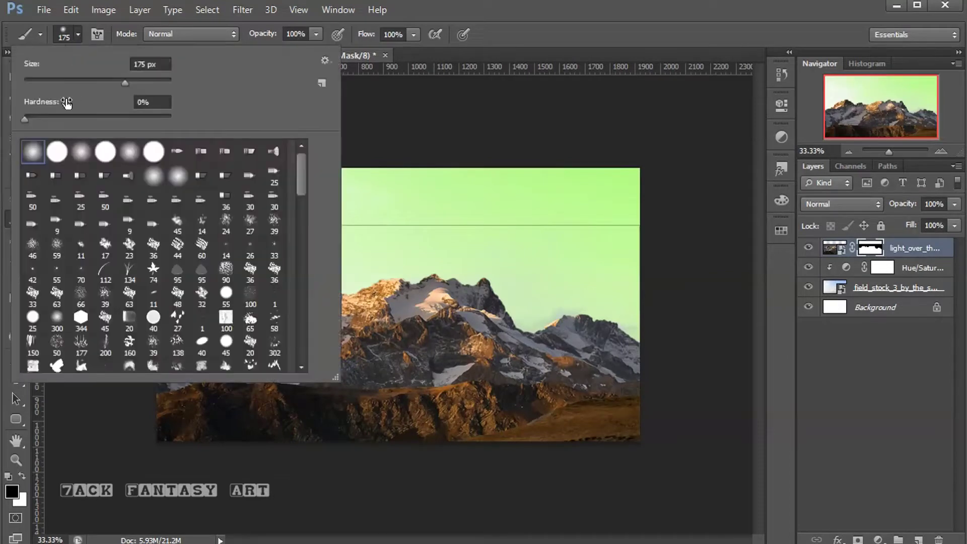
{"action": "left_click", "coordinate": [55, 158]}
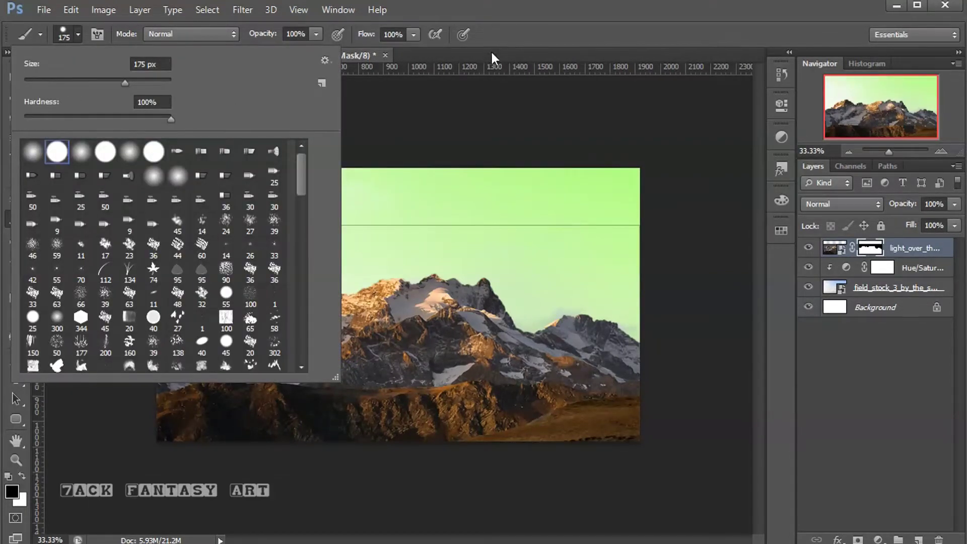
{"action": "left_click", "coordinate": [491, 50]}
{"action": "mouse_move", "coordinate": [151, 219]}
{"action": "left_mouse_down"}
{"action": "mouse_move", "coordinate": [538, 222]}
{"action": "mouse_move", "coordinate": [673, 238]}
{"action": "left_mouse_up"}
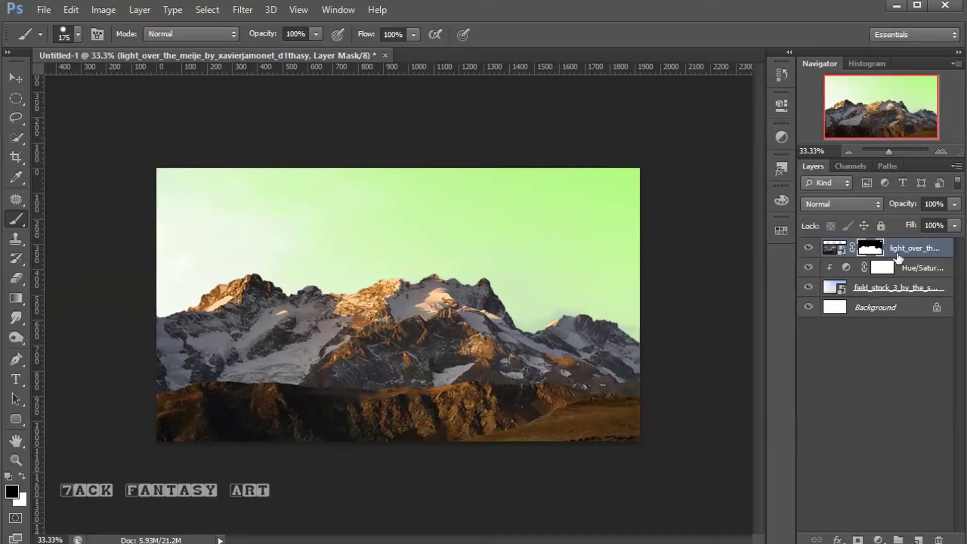
{"action": "left_click", "coordinate": [835, 249]}
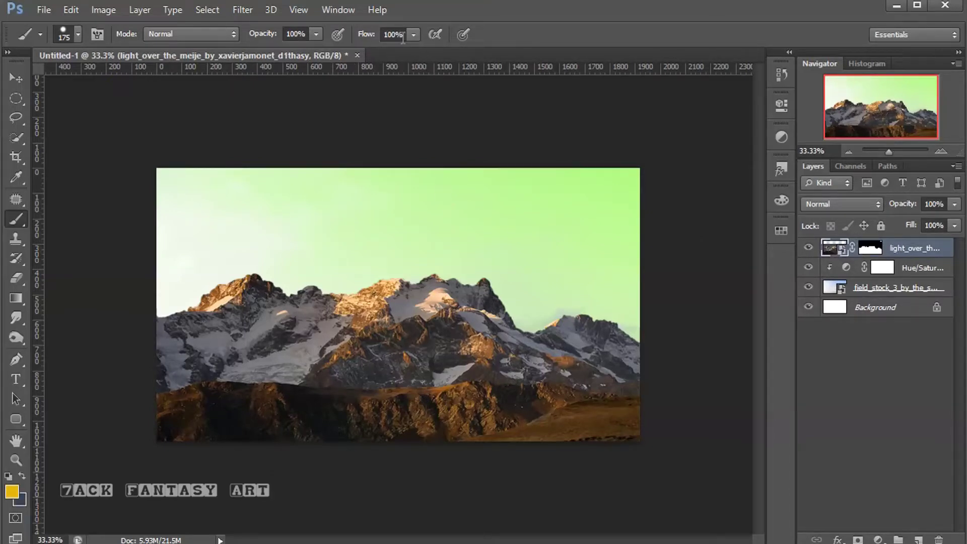
{"action": "left_click", "coordinate": [244, 10]}
{"action": "mouse_move", "coordinate": [250, 163]}
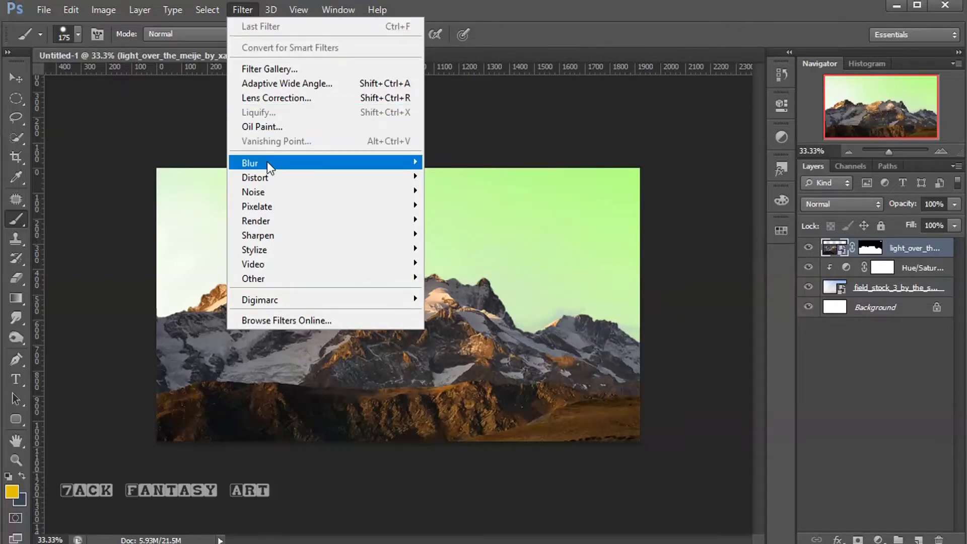
- Apply a Gaussian Blur smart filter with a 2-pixel radius to the mountain layer
{"action": "left_click", "coordinate": [467, 269]}
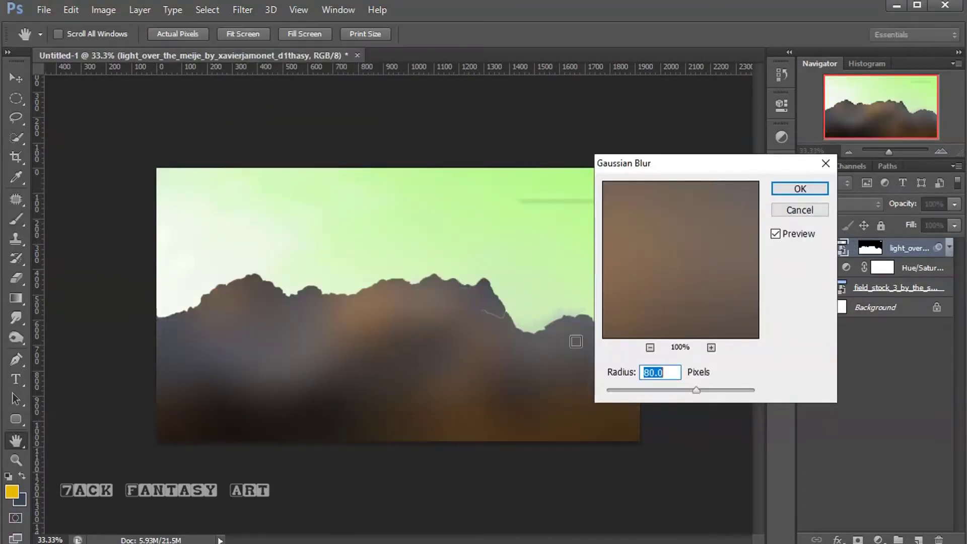
{"action": "type", "text": "2"}
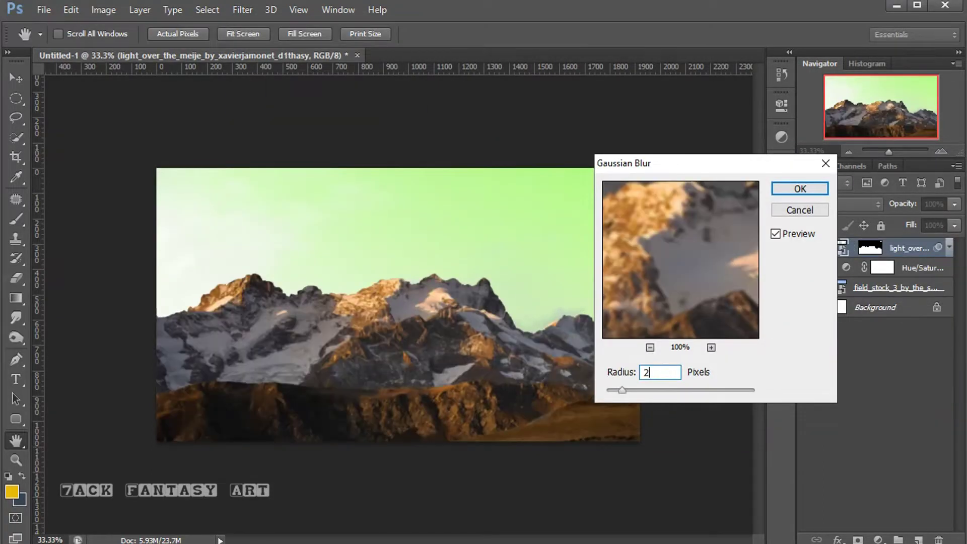
{"action": "left_click", "coordinate": [791, 191]}
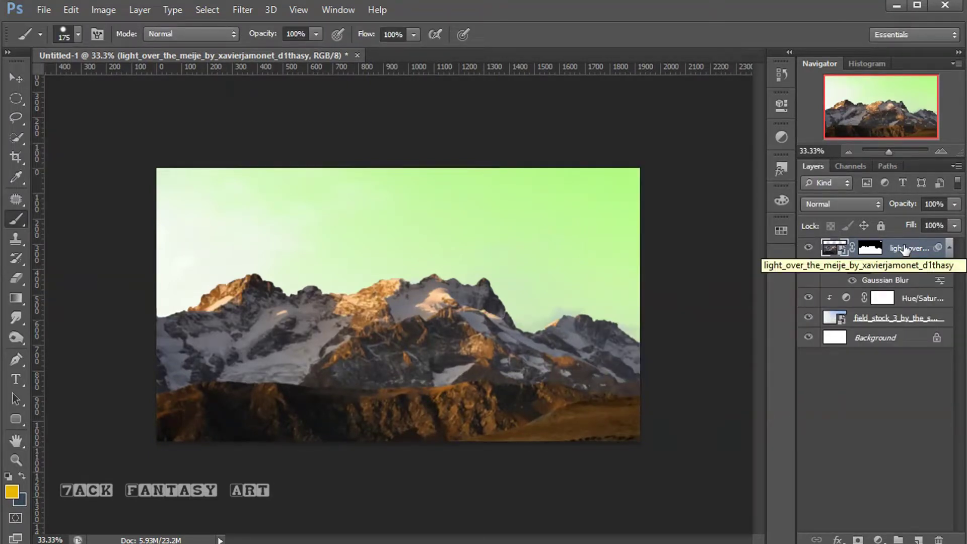
{"action": "left_click", "coordinate": [879, 539]}
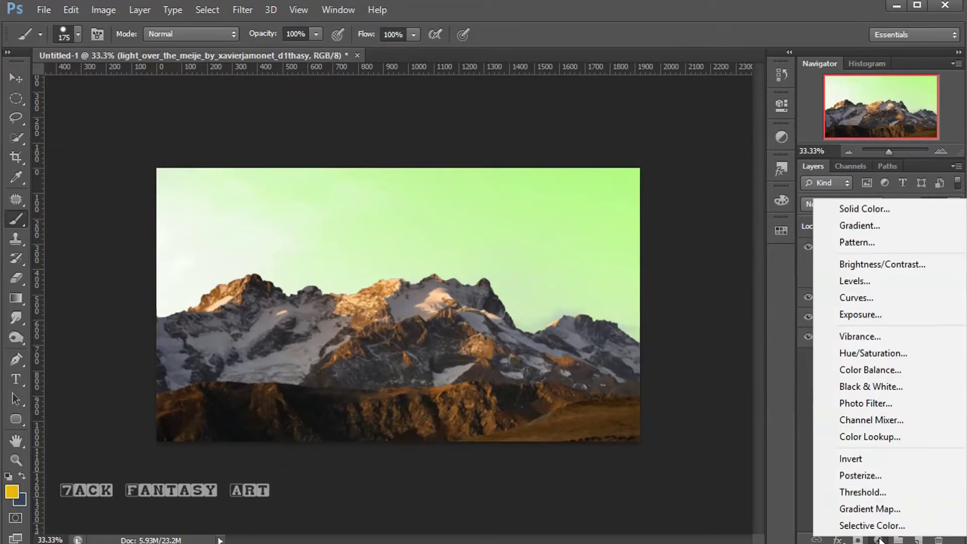
- Clip a Hue/Saturation adjustment to the mountains with Saturation +10 and Lightness +5
{"action": "left_click", "coordinate": [851, 353]}
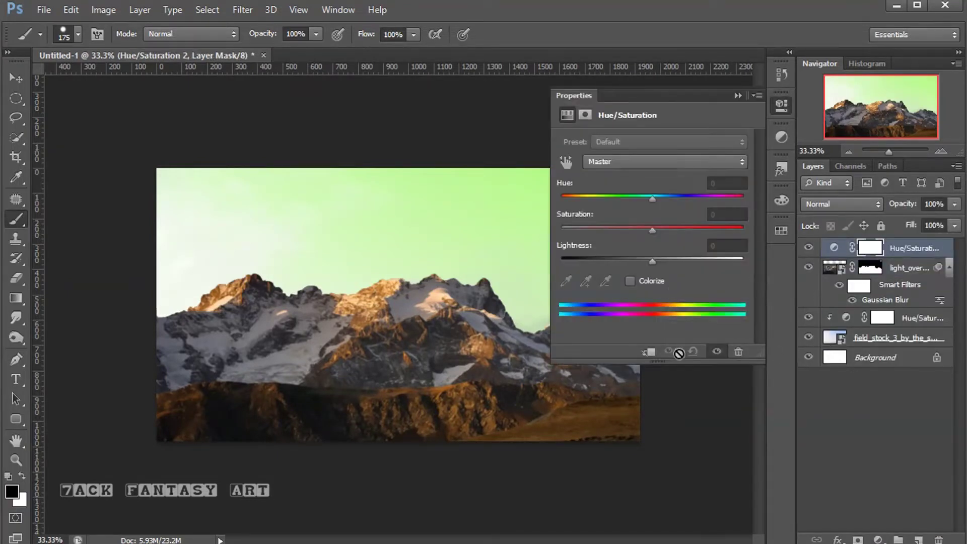
{"action": "left_click", "coordinate": [650, 352]}
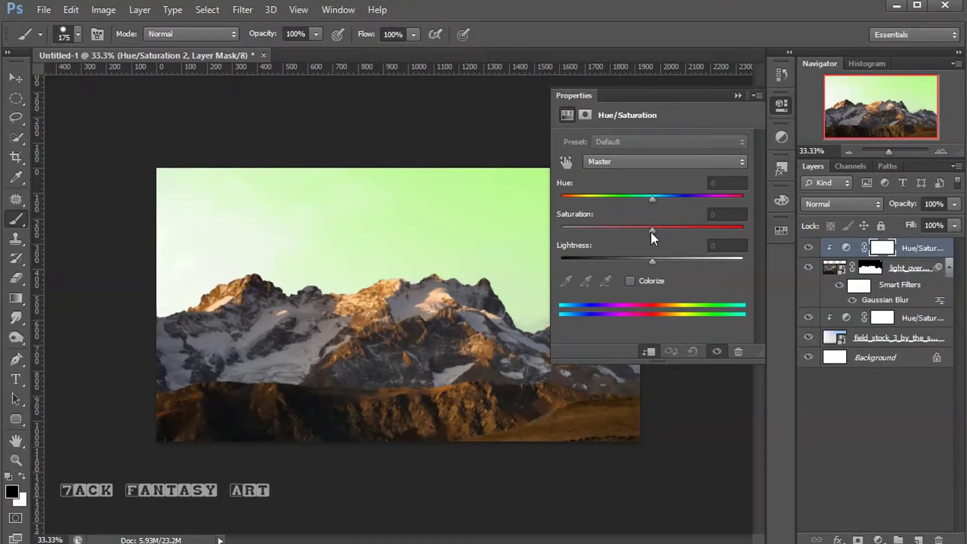
{"action": "left_click_drag", "start_coordinate": [652, 231], "coordinate": [656, 231]}
{"action": "left_click_drag", "start_coordinate": [654, 261], "coordinate": [658, 261]}
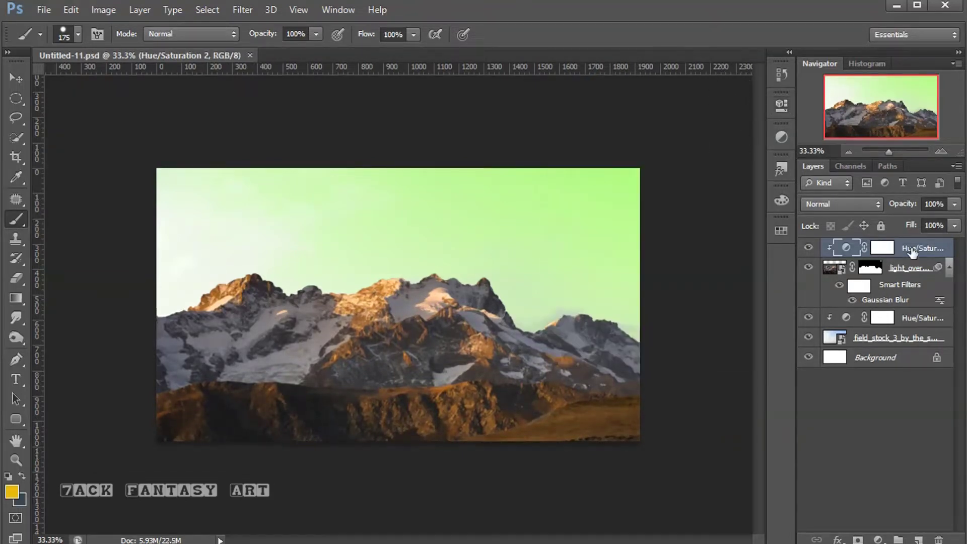
{"action": "left_click", "coordinate": [50, 8]}
- Place above_the_clouds_1_by_valentine_fov_stock scaled over the whole canvas and give it a layer mask
{"action": "left_click", "coordinate": [68, 258]}
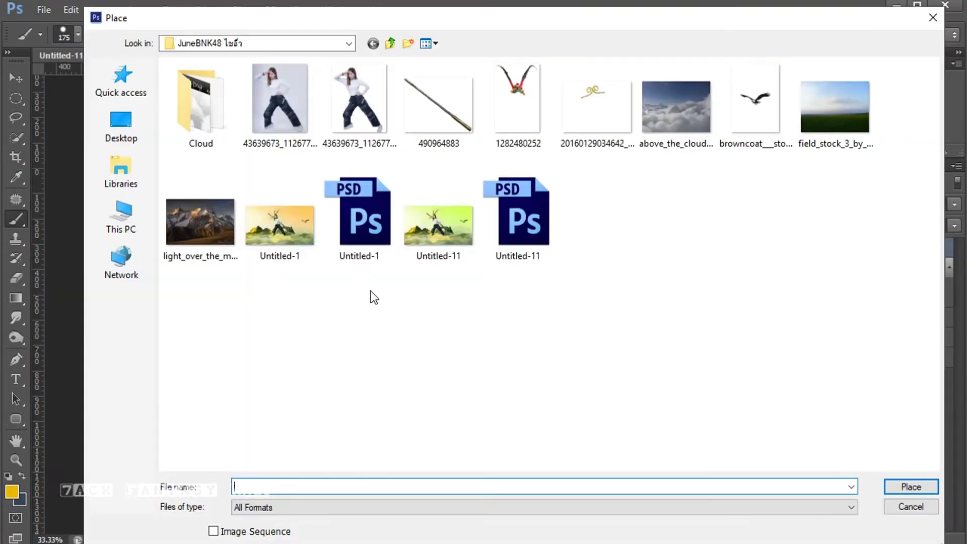
{"action": "left_click", "coordinate": [666, 112]}
{"action": "left_click", "coordinate": [895, 492]}
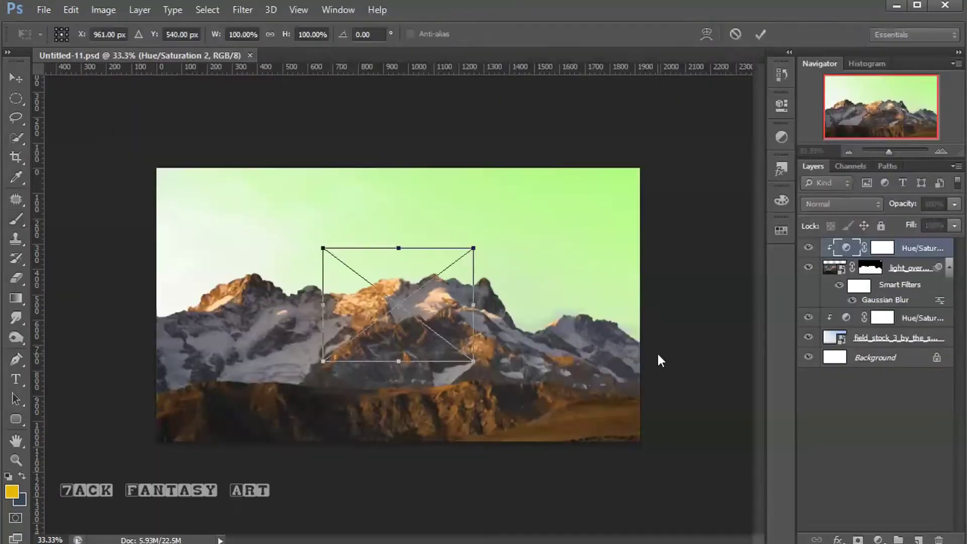
{"action": "left_click_drag", "start_coordinate": [321, 362], "coordinate": [234, 430]}
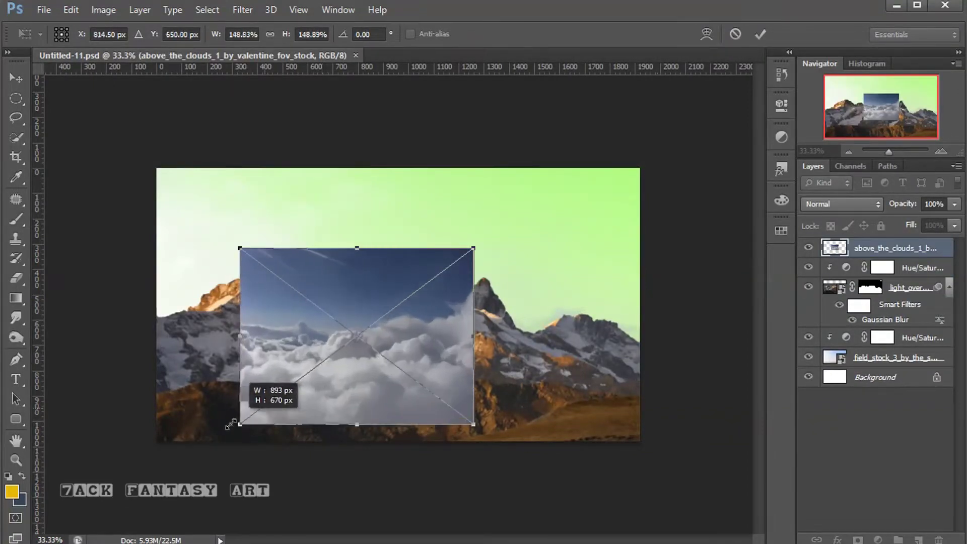
{"action": "left_click_drag", "start_coordinate": [261, 364], "coordinate": [198, 370]}
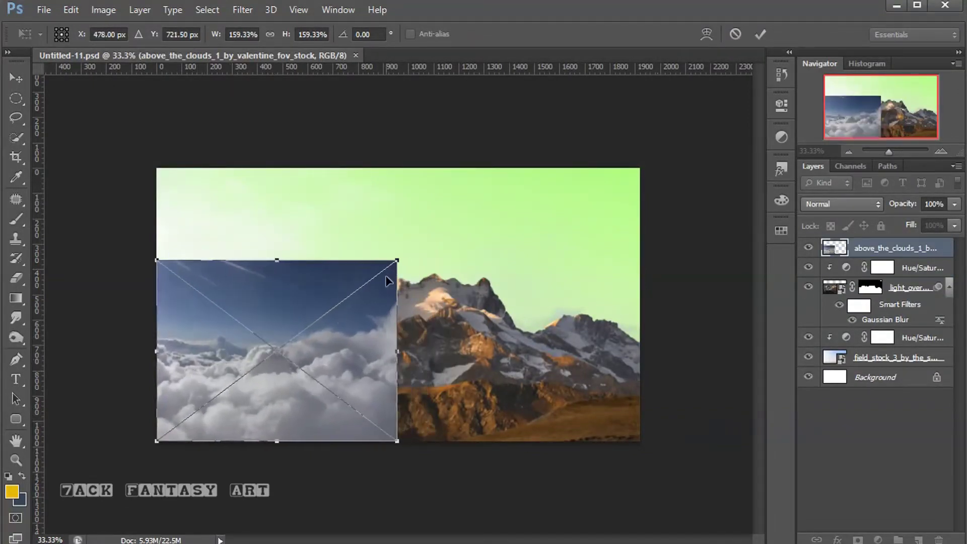
{"action": "left_click_drag", "start_coordinate": [398, 260], "coordinate": [519, 168]}
{"action": "left_click_drag", "start_coordinate": [518, 304], "coordinate": [644, 320]}
{"action": "left_click", "coordinate": [760, 34]}
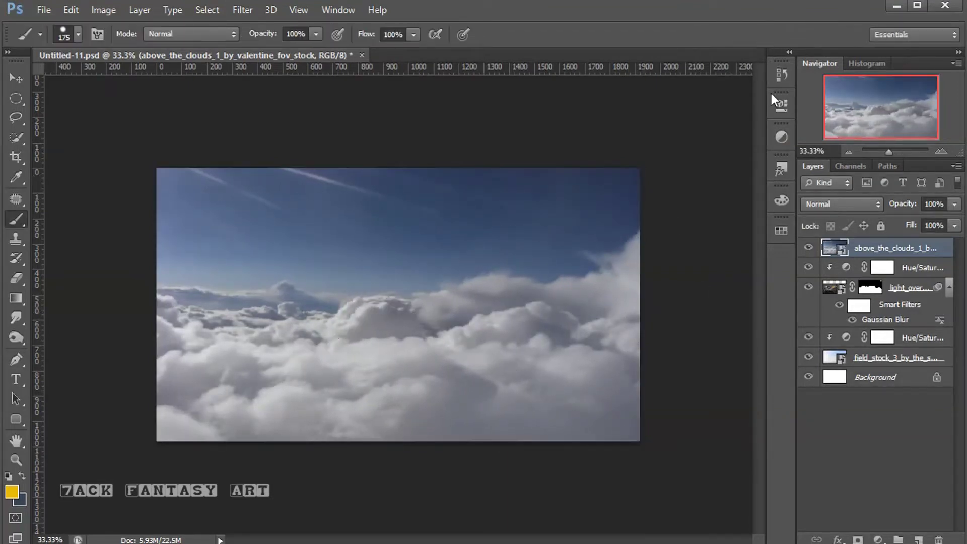
{"action": "left_click", "coordinate": [858, 541]}
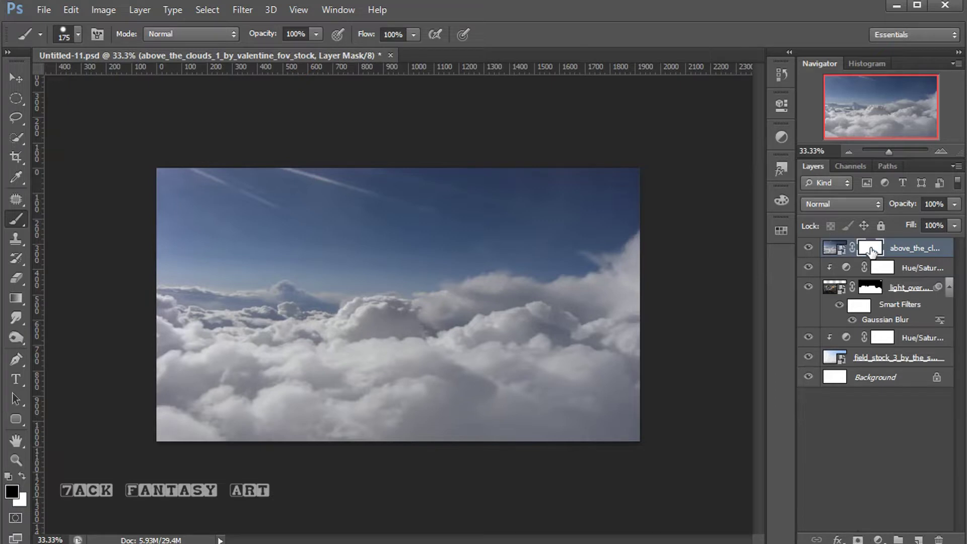
- Set the foreground colour to black and pick a soft round 0% hardness Brush
{"action": "left_click", "coordinate": [12, 493]}
{"action": "left_click_drag", "start_coordinate": [561, 382], "coordinate": [546, 414]}
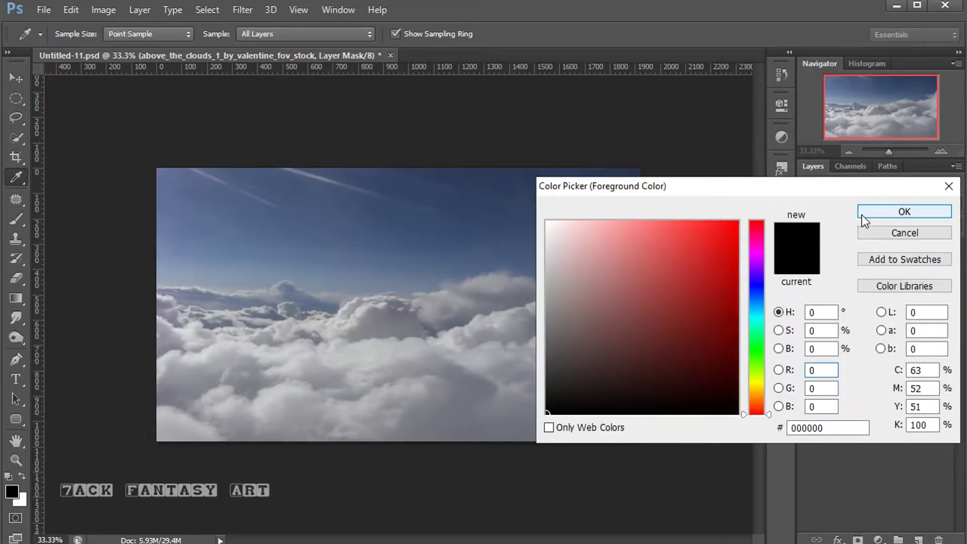
{"action": "left_click", "coordinate": [862, 214]}
{"action": "key", "text": "b"}
{"action": "right_click", "coordinate": [15, 218]}
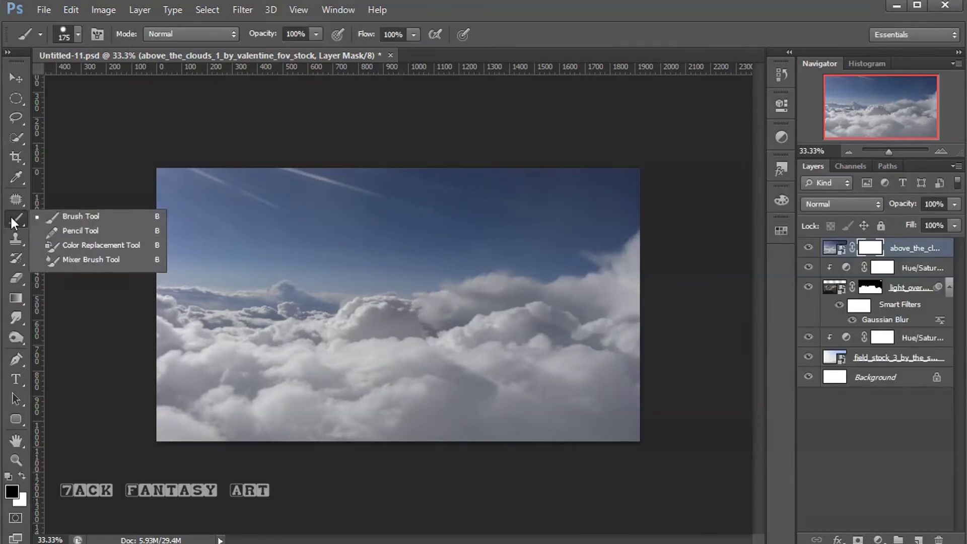
{"action": "left_click", "coordinate": [75, 216]}
{"action": "left_click", "coordinate": [78, 35]}
{"action": "left_click", "coordinate": [34, 157]}
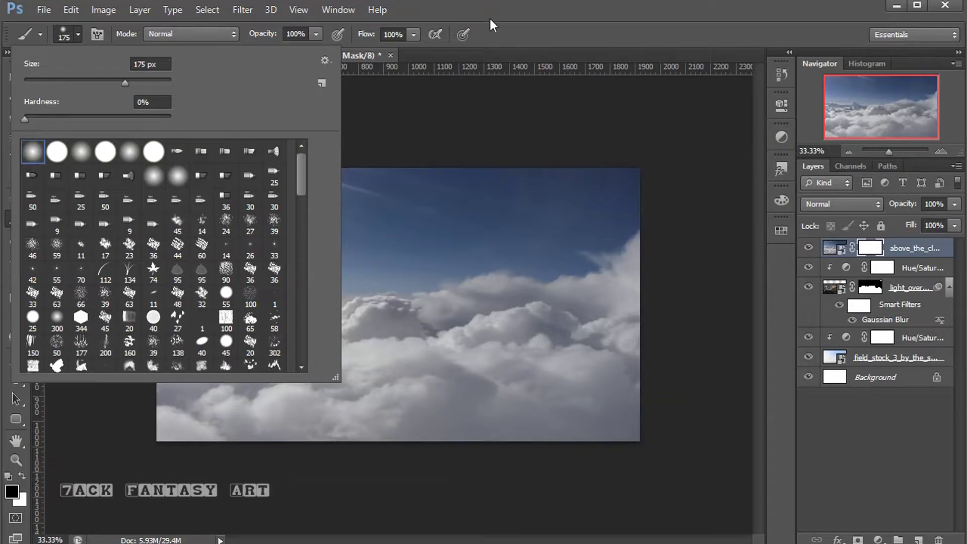
{"action": "left_click", "coordinate": [489, 17]}
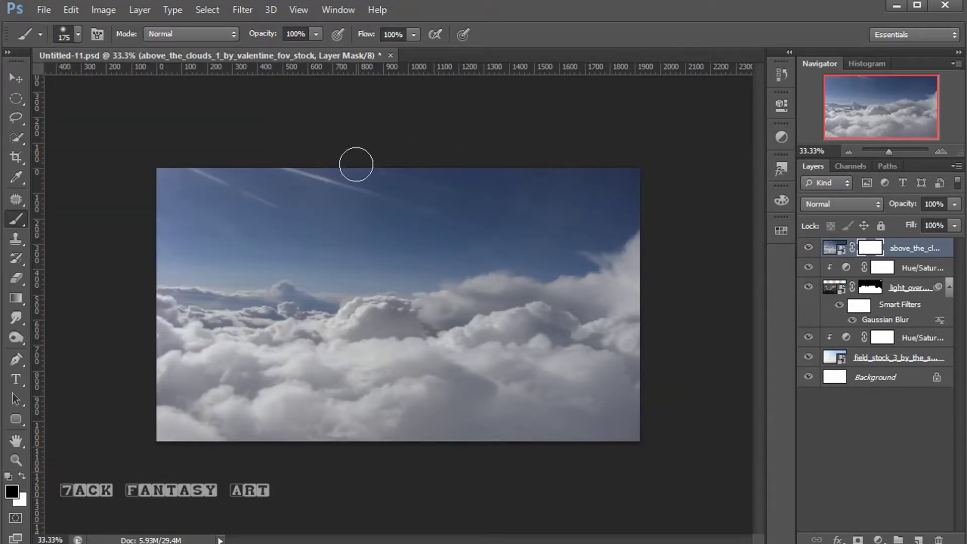
- Paint the clouds mask with a brush enlarged to 300 to hide the top sky and reveal both mountain ridges
{"action": "key", "text": "bracketright"}
{"action": "mouse_move", "coordinate": [141, 176]}
{"action": "left_mouse_down"}
{"action": "mouse_move", "coordinate": [639, 180]}
{"action": "mouse_move", "coordinate": [166, 216]}
{"action": "mouse_move", "coordinate": [272, 229]}
{"action": "left_mouse_up"}
{"action": "key", "text": "bracketright"}
{"action": "mouse_move", "coordinate": [372, 236]}
{"action": "left_mouse_down"}
{"action": "mouse_move", "coordinate": [677, 242]}
{"action": "mouse_move", "coordinate": [144, 292]}
{"action": "left_mouse_up"}
{"action": "key", "text": "bracketright"}
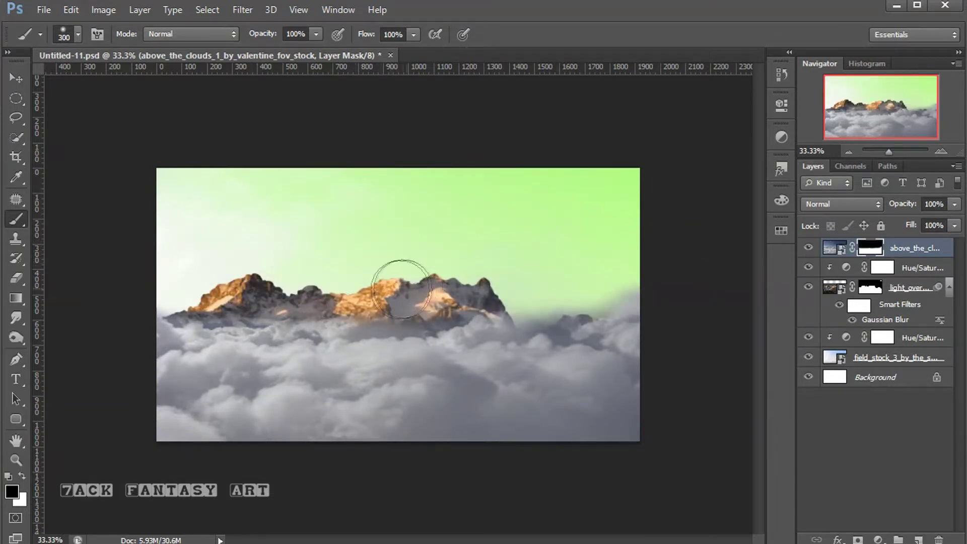
{"action": "left_click_drag", "start_coordinate": [661, 281], "coordinate": [561, 257]}
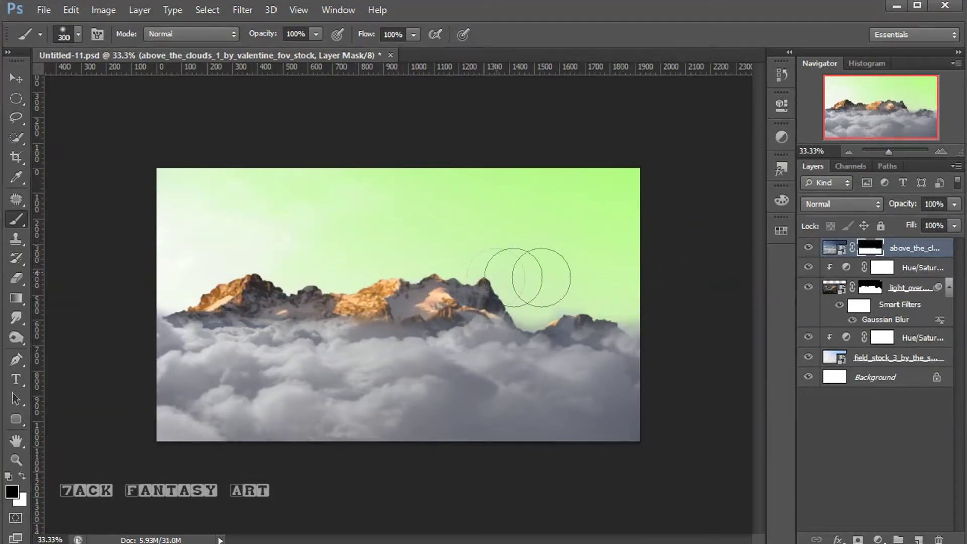
{"action": "mouse_move", "coordinate": [134, 263]}
{"action": "left_mouse_down"}
{"action": "mouse_move", "coordinate": [280, 298]}
{"action": "mouse_move", "coordinate": [389, 270]}
{"action": "mouse_move", "coordinate": [492, 281]}
{"action": "left_mouse_up"}
- Duplicate the clouds layer and place the copy beneath the light_over mountain layer
{"action": "left_click", "coordinate": [832, 250]}
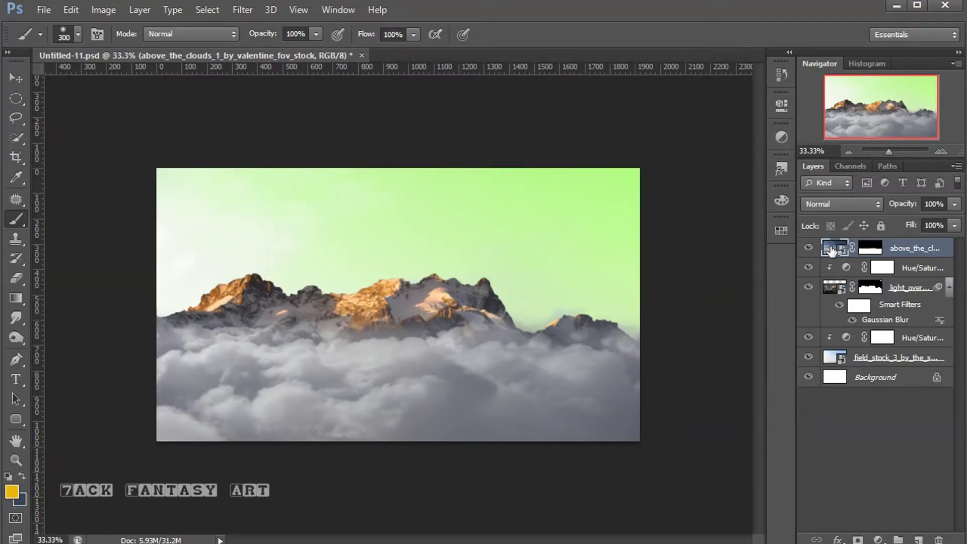
{"action": "key", "text": "ctrl+j"}
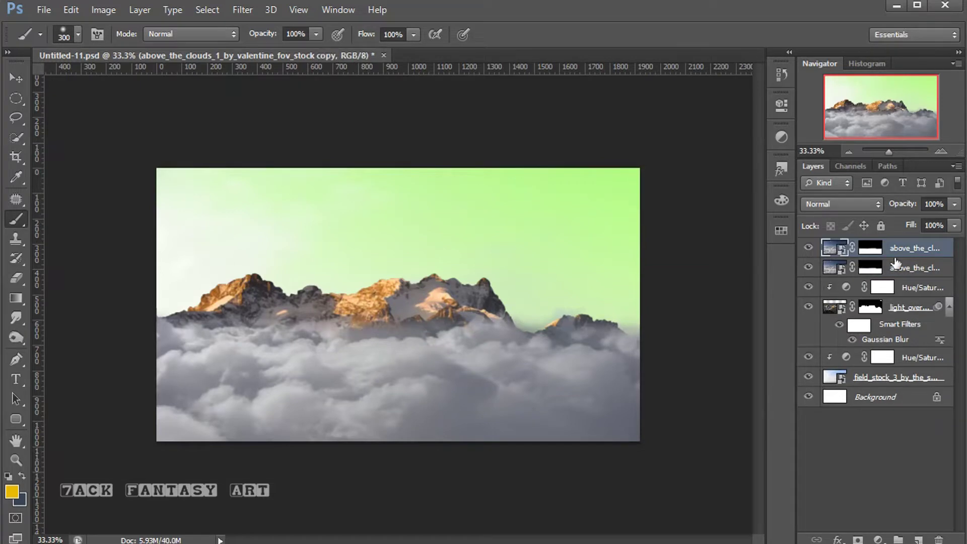
{"action": "left_click_drag", "start_coordinate": [902, 248], "coordinate": [881, 339]}
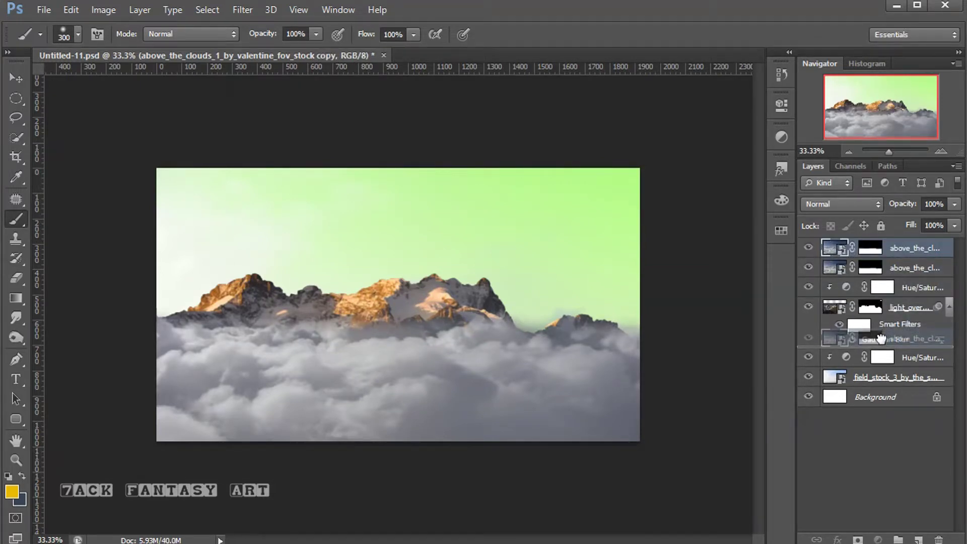
{"action": "left_click_drag", "start_coordinate": [881, 339], "coordinate": [883, 343]}
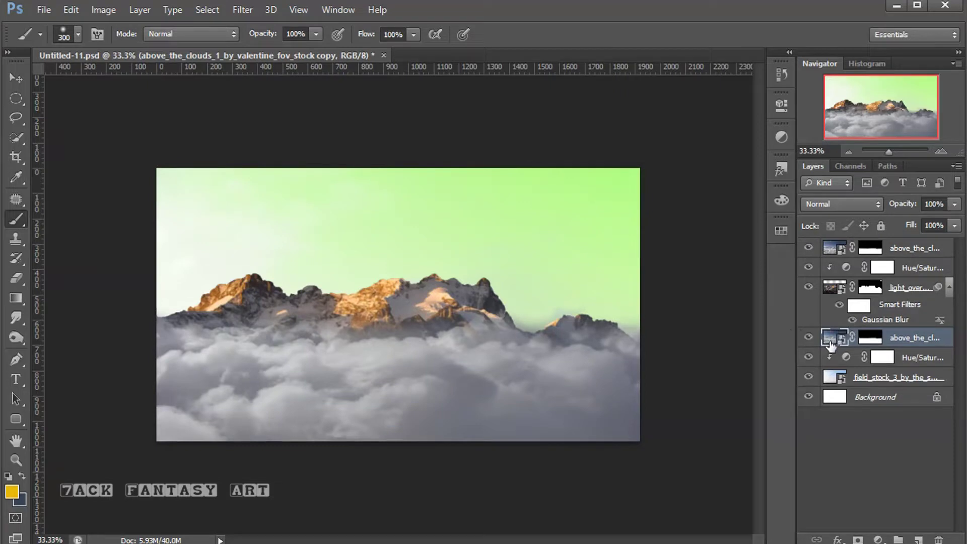
- Raise the clouds copy about 220 px behind the peaks and target its mask
{"action": "left_click", "coordinate": [16, 79]}
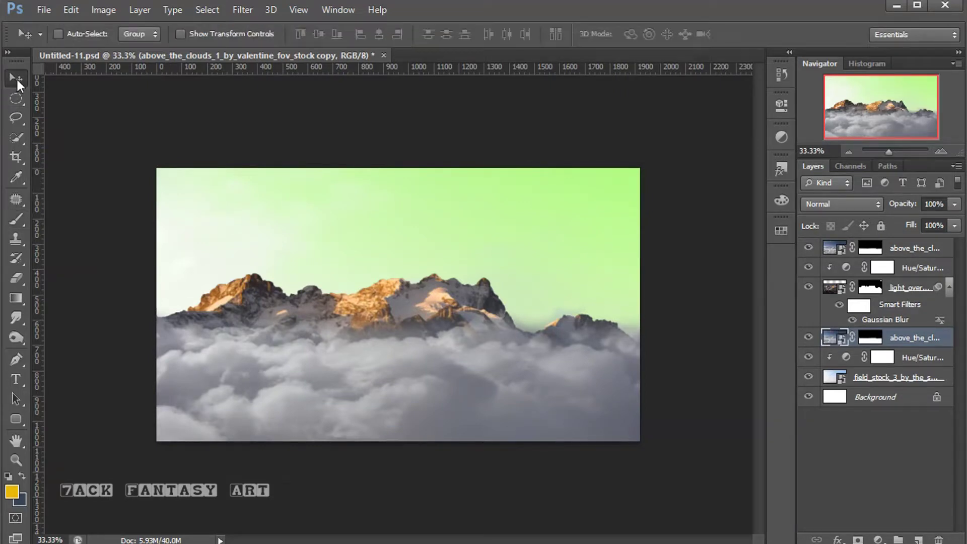
{"action": "left_click_drag", "start_coordinate": [377, 365], "coordinate": [385, 278]}
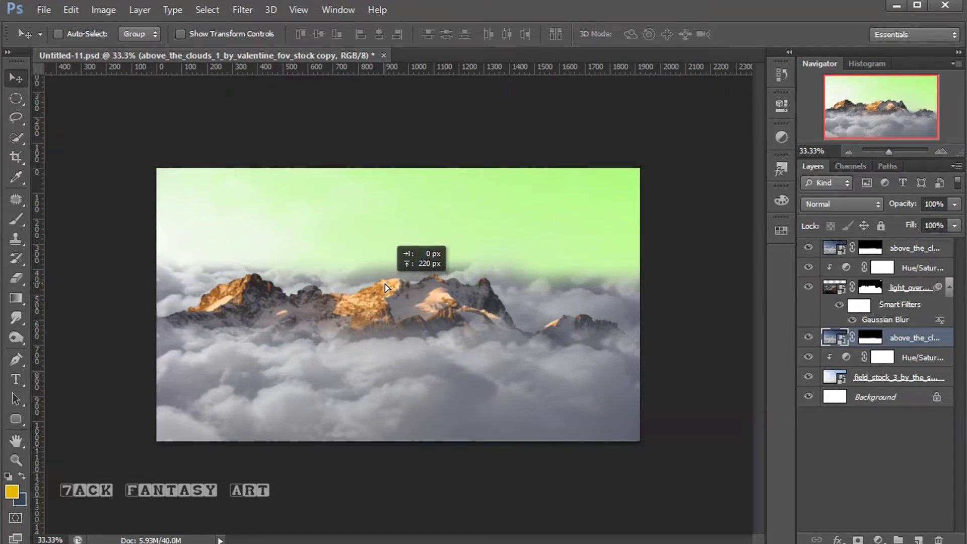
{"action": "left_click_drag", "start_coordinate": [385, 278], "coordinate": [385, 273]}
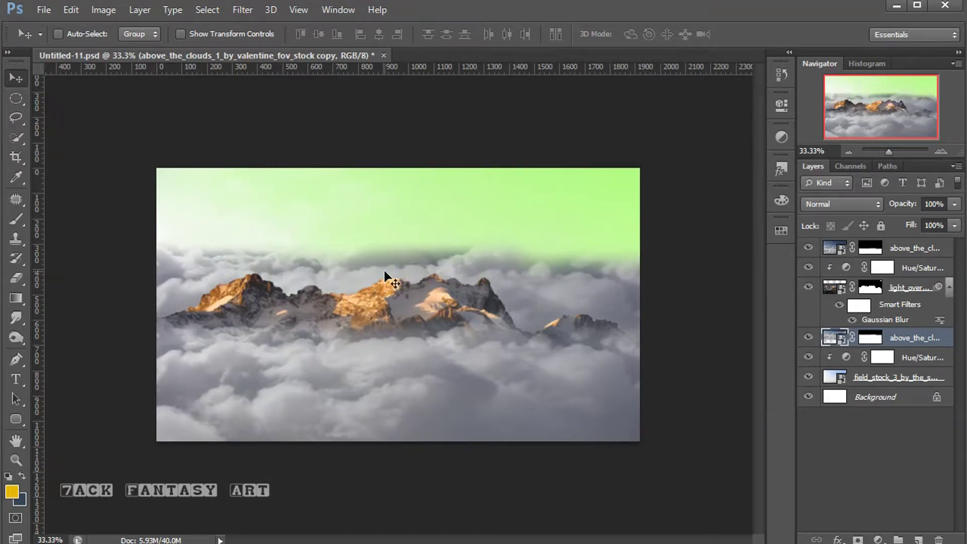
{"action": "left_click", "coordinate": [871, 339]}
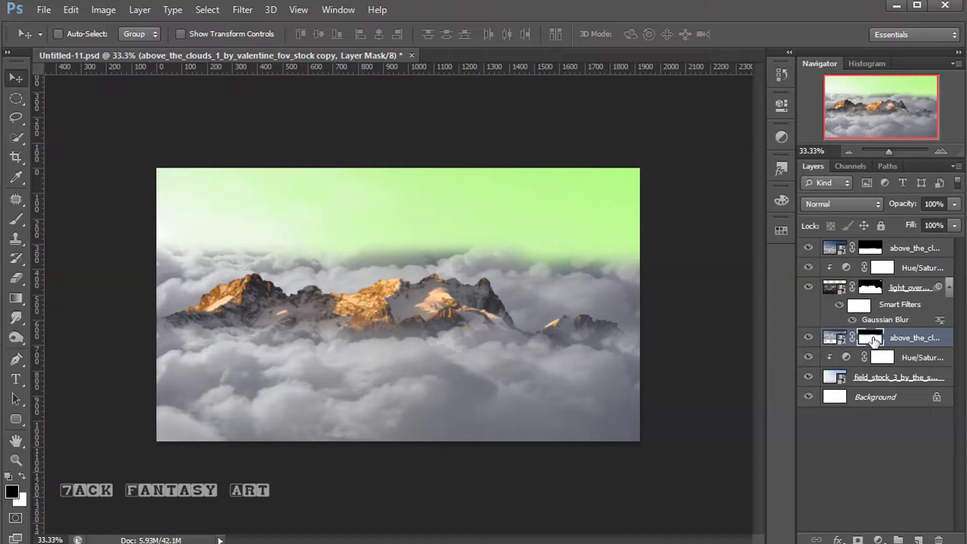
{"action": "left_click", "coordinate": [16, 219]}
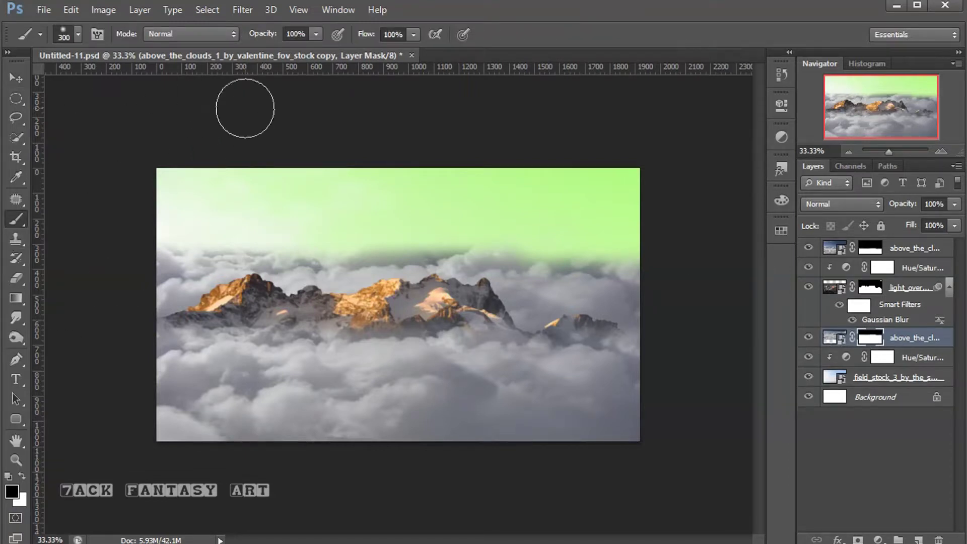
- Soften the dark band where sky meets clouds with a 34%-opacity brush on the mask
{"action": "left_click", "coordinate": [316, 34]}
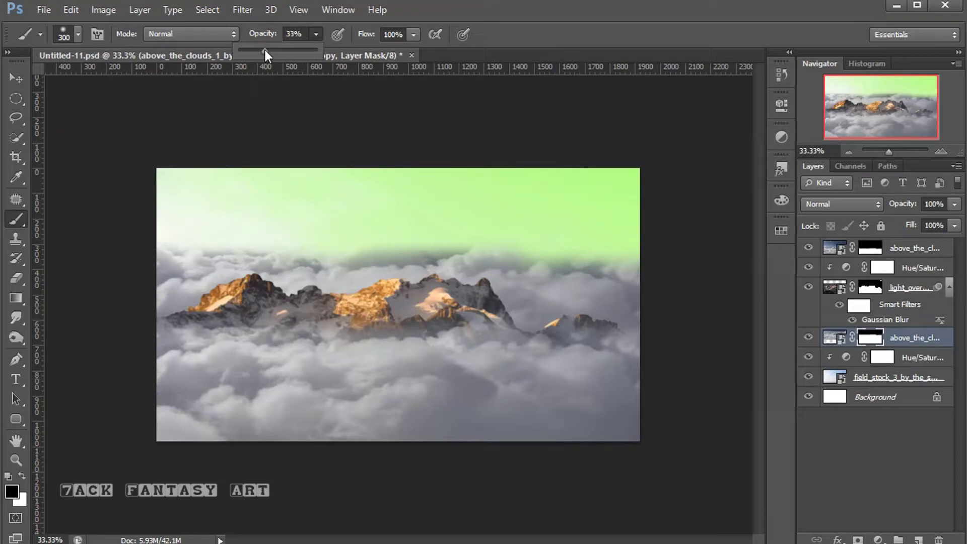
{"action": "left_click_drag", "start_coordinate": [265, 50], "coordinate": [266, 50]}
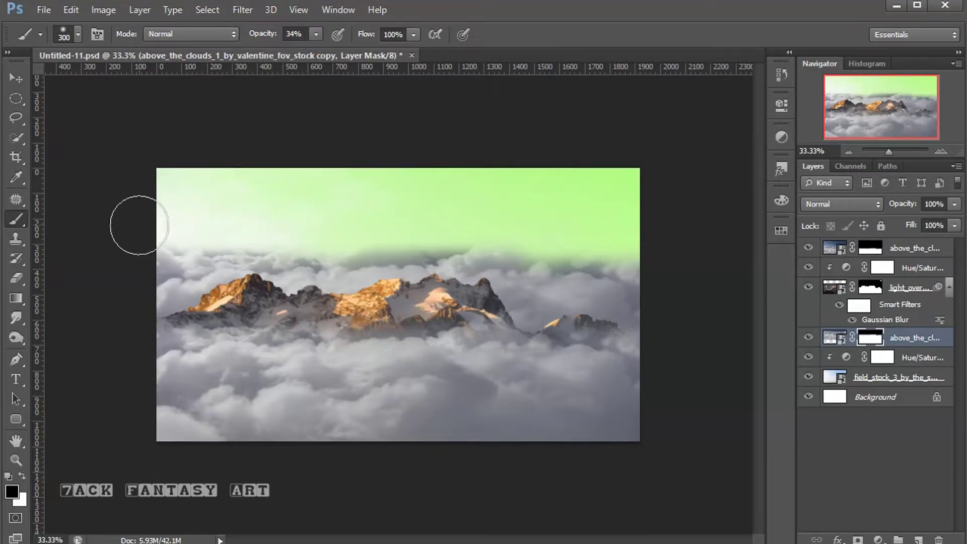
{"action": "key", "text": "bracketleft"}
{"action": "key", "text": "bracketright"}
{"action": "mouse_move", "coordinate": [267, 238]}
{"action": "left_mouse_down"}
{"action": "mouse_move", "coordinate": [461, 226]}
{"action": "mouse_move", "coordinate": [510, 254]}
{"action": "left_mouse_up"}
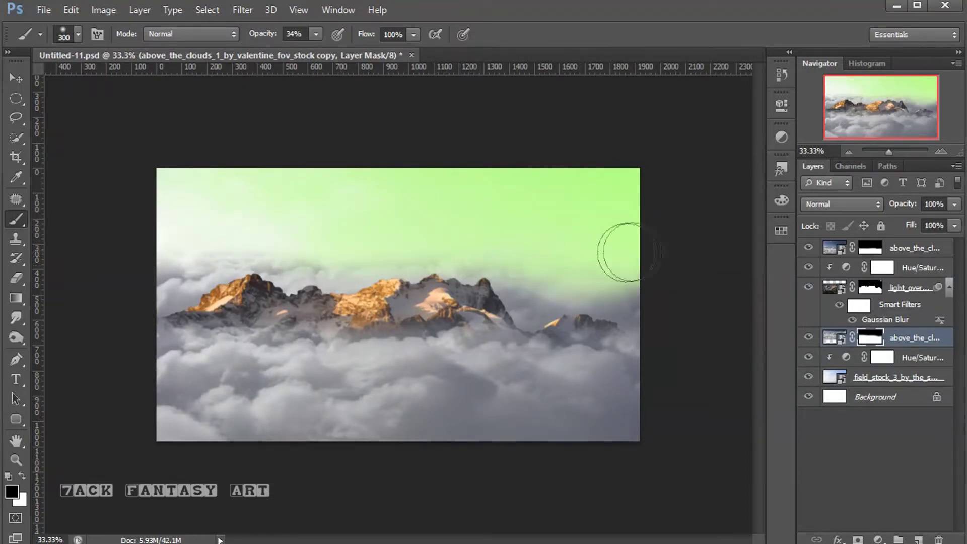
{"action": "key", "text": "bracketright"}
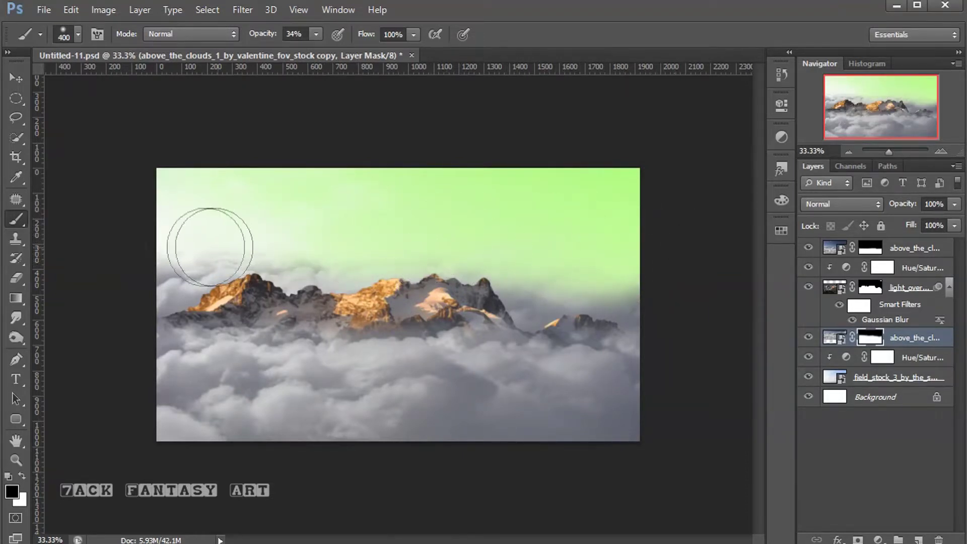
{"action": "key", "text": "x"}
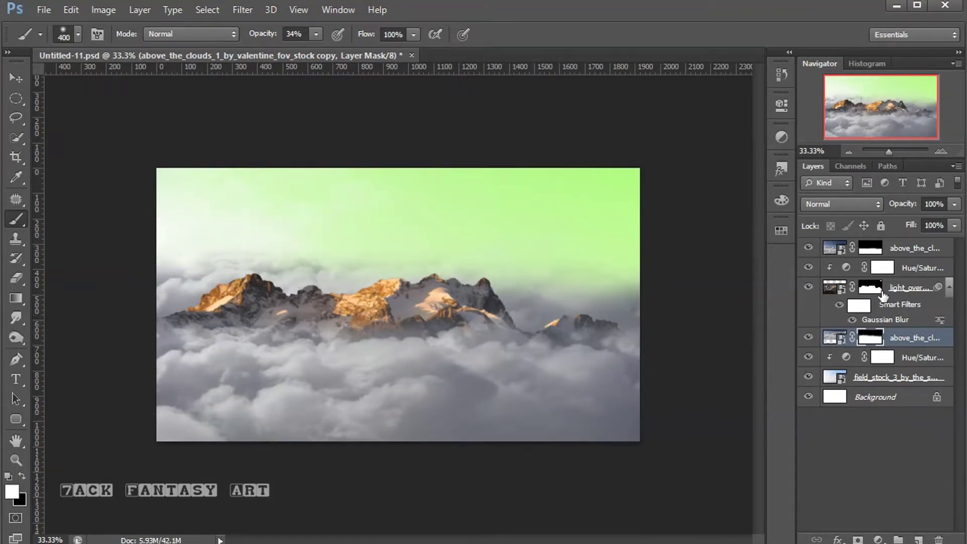
- Group the scenery layers from the top cloud layer to field_stock_3 into a group named BG
{"action": "left_click", "coordinate": [919, 247]}
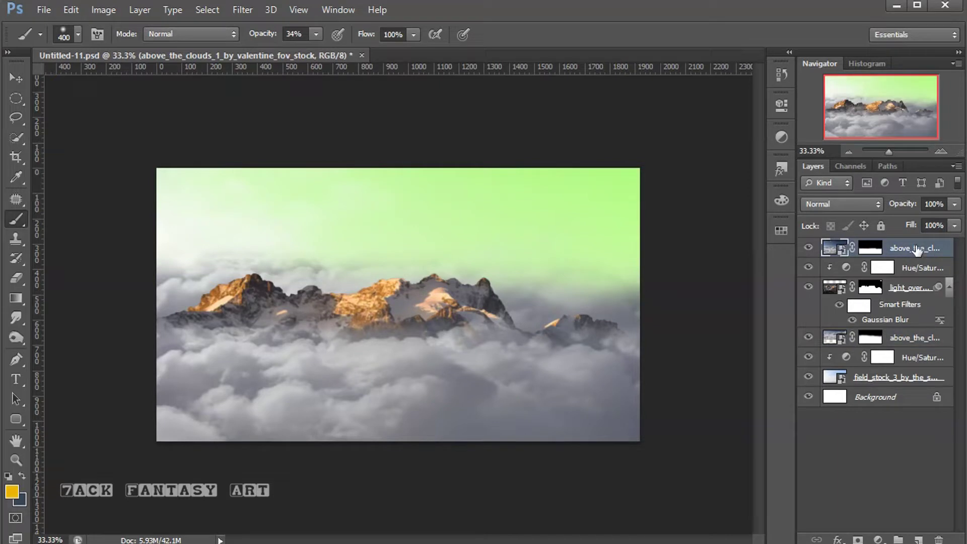
{"action": "left_click", "coordinate": [910, 381], "text": "shift"}
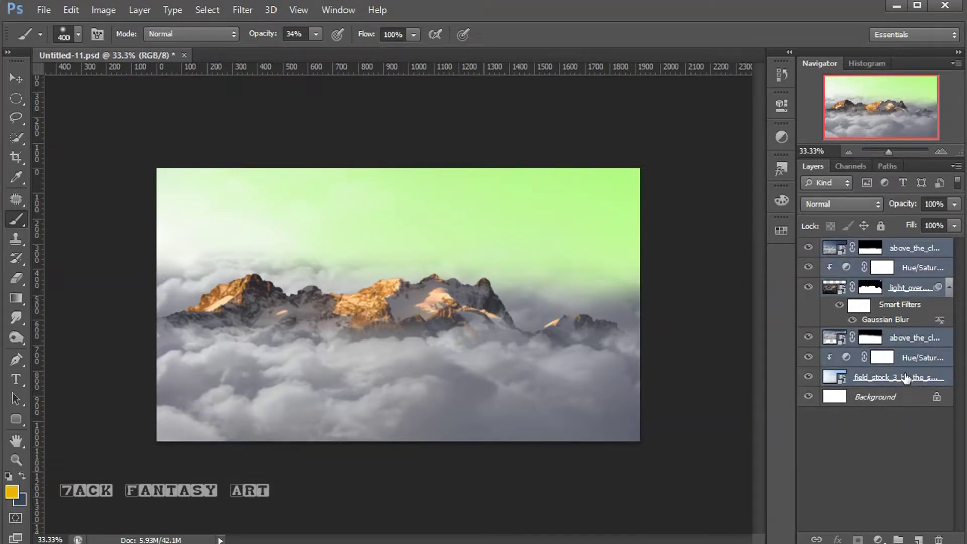
{"action": "key", "text": "ctrl+g"}
{"action": "double_click", "coordinate": [870, 248]}
{"action": "type", "text": "BG"}
{"action": "key", "text": "Return"}
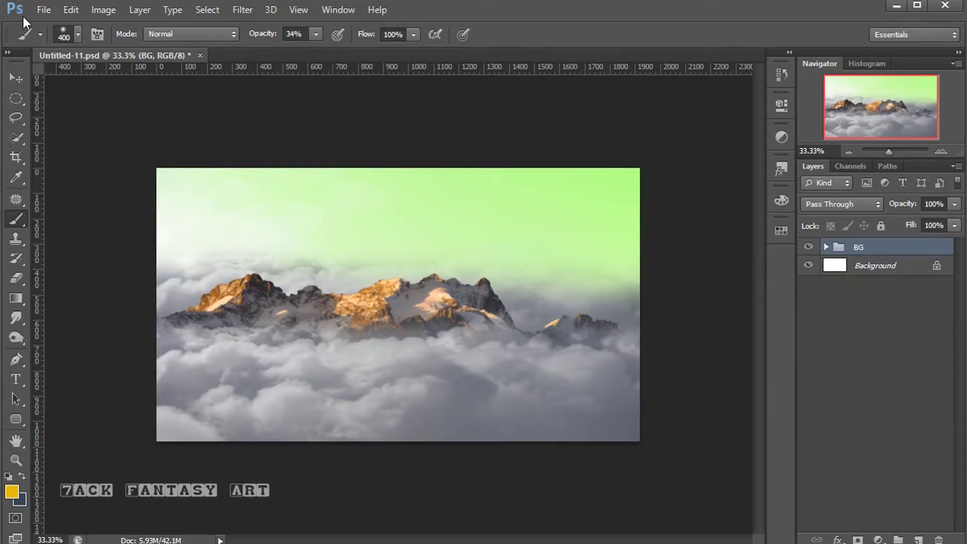
{"action": "left_click", "coordinate": [44, 9]}
- Place the second photo of the girl into the document
{"action": "left_click", "coordinate": [61, 253]}
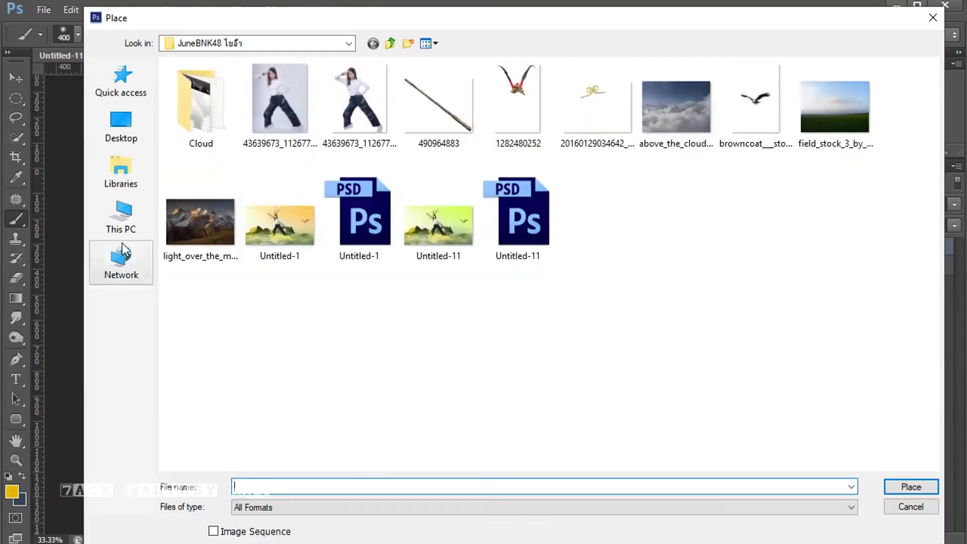
{"action": "left_click", "coordinate": [286, 116]}
{"action": "left_click", "coordinate": [350, 117]}
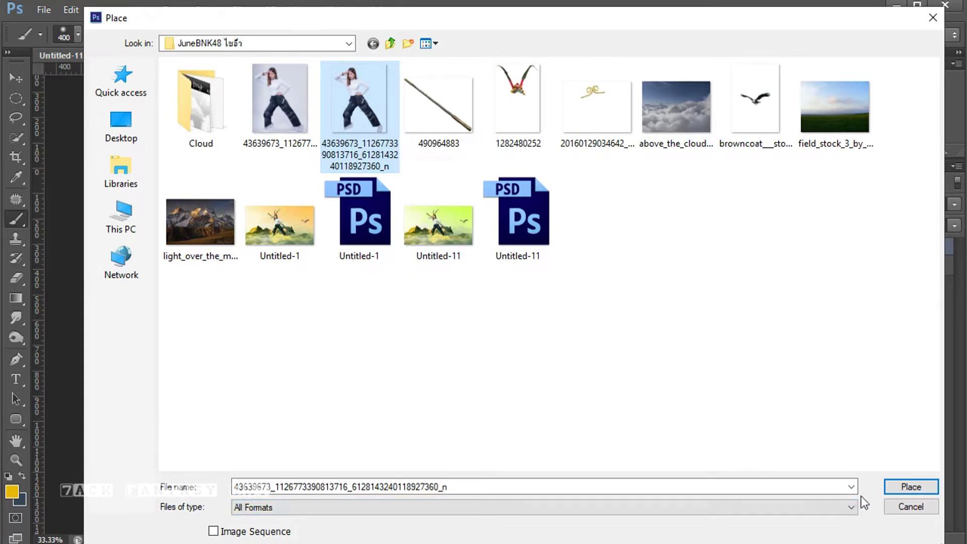
{"action": "left_click", "coordinate": [890, 489]}
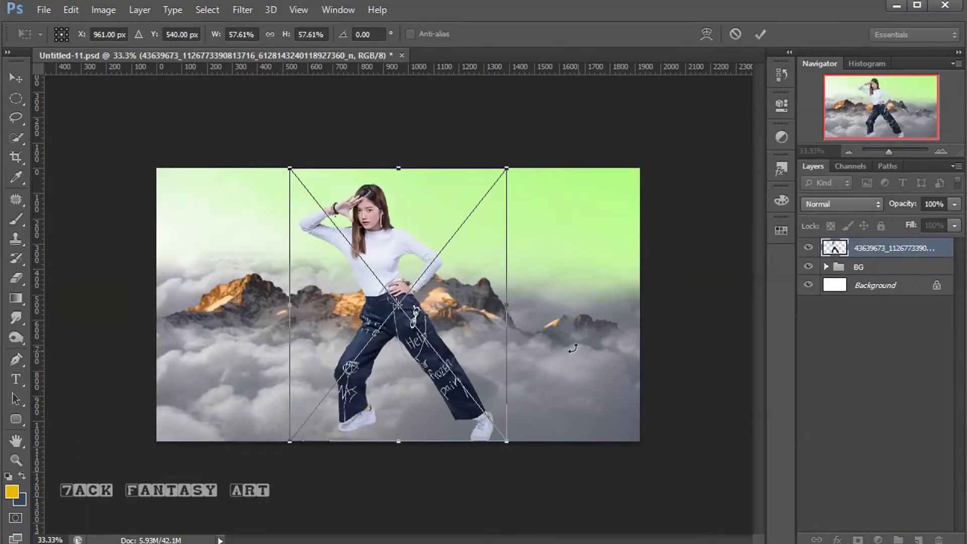
- Scale the girl to about 36% and stand her on the clouds near the centre
{"action": "left_click_drag", "start_coordinate": [509, 168], "coordinate": [428, 247]}
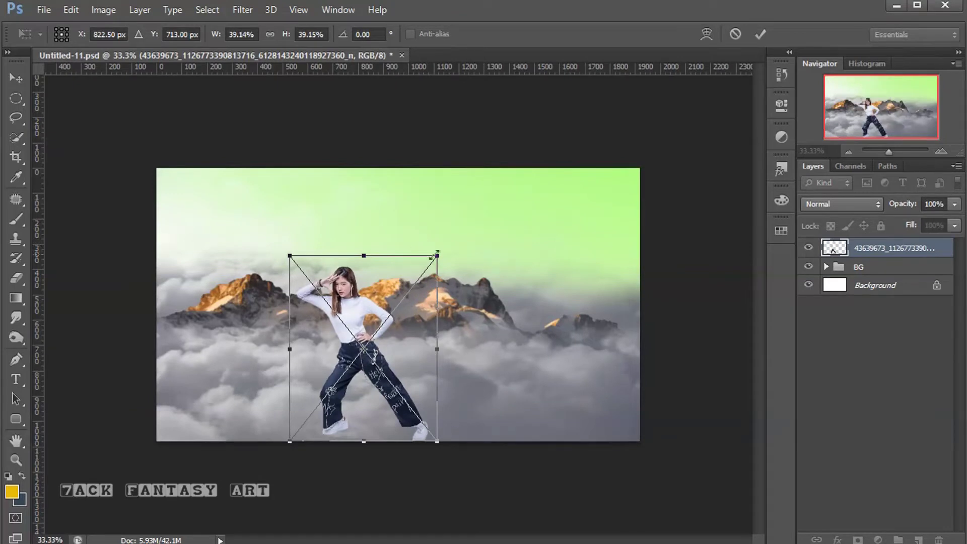
{"action": "left_click_drag", "start_coordinate": [437, 252], "coordinate": [425, 272]}
{"action": "left_click_drag", "start_coordinate": [349, 401], "coordinate": [371, 336]}
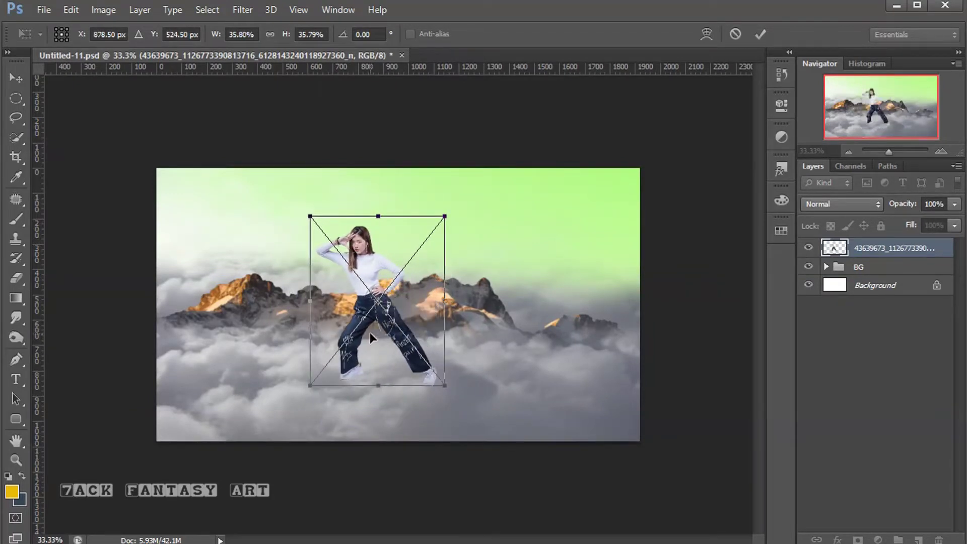
{"action": "left_click", "coordinate": [761, 33]}
{"action": "key", "text": "b"}
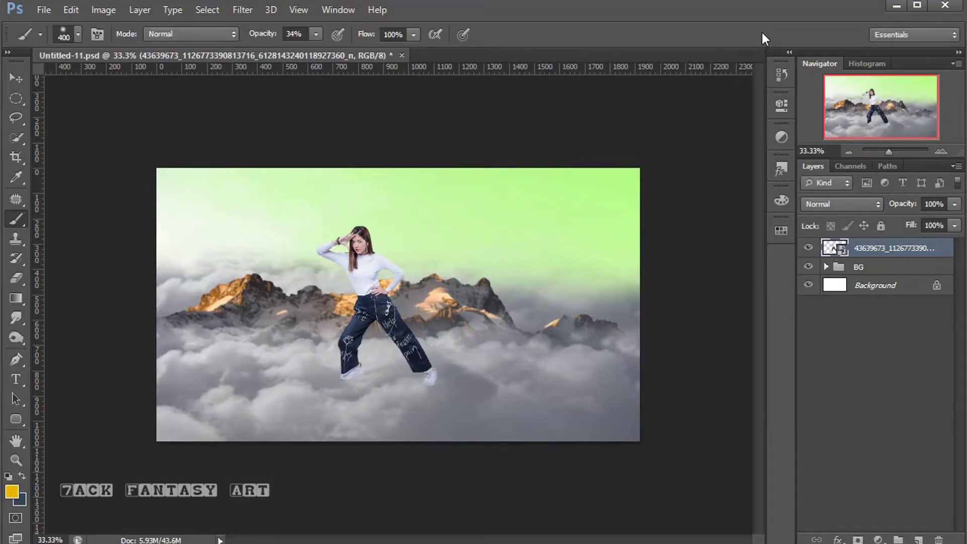
- Add a Hue/Saturation adjustment clipped to the girl with Saturation +10
{"action": "left_click", "coordinate": [877, 539]}
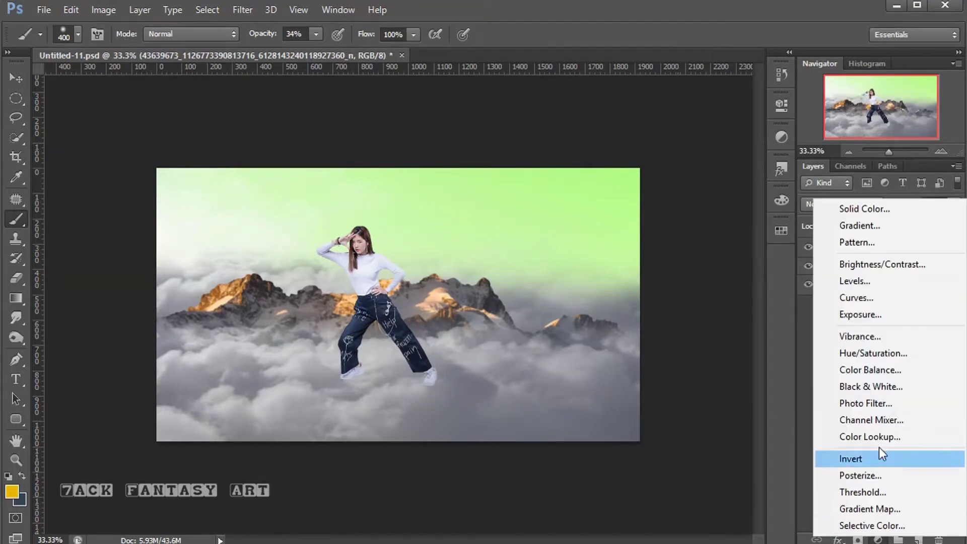
{"action": "left_click", "coordinate": [857, 353]}
{"action": "left_click", "coordinate": [647, 351]}
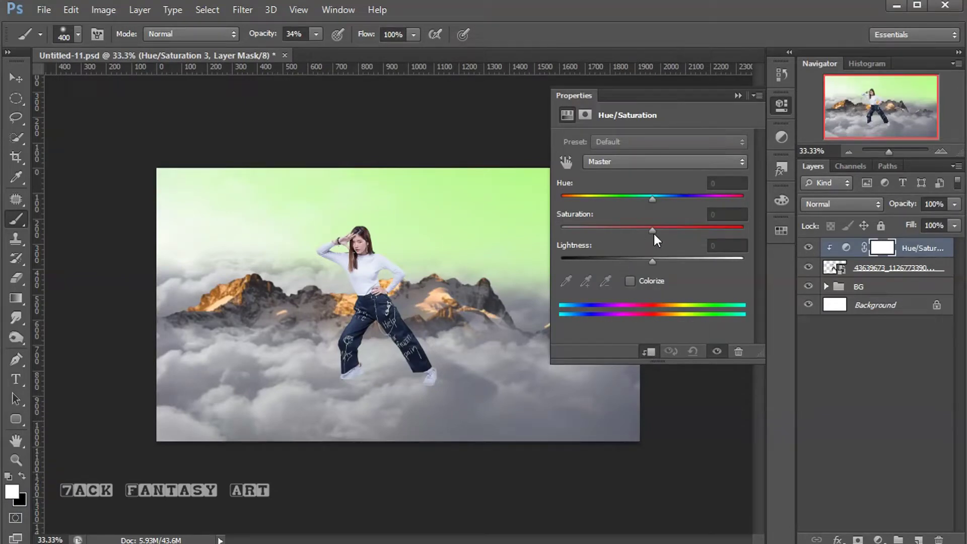
{"action": "left_click_drag", "start_coordinate": [658, 231], "coordinate": [661, 232]}
{"action": "left_click", "coordinate": [738, 96]}
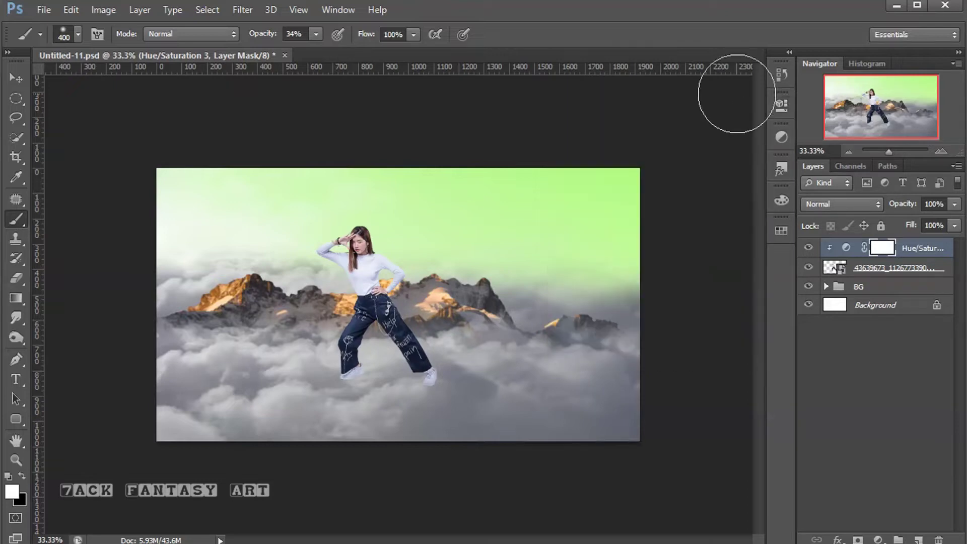
{"action": "left_click", "coordinate": [846, 248]}
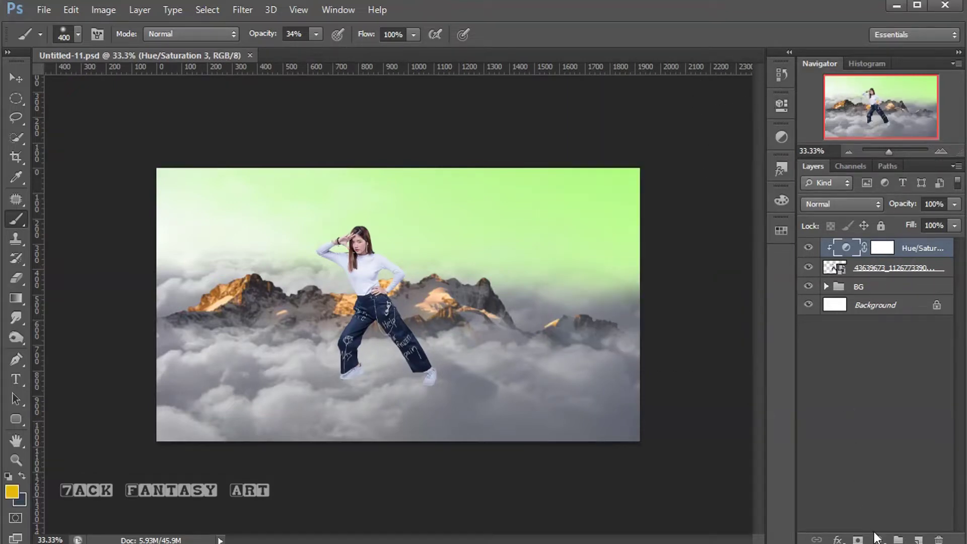
- Add a Brightness/Contrast adjustment clipped to the girl with brightness -50 and contrast 10
{"action": "left_click", "coordinate": [876, 537]}
{"action": "left_click", "coordinate": [861, 270]}
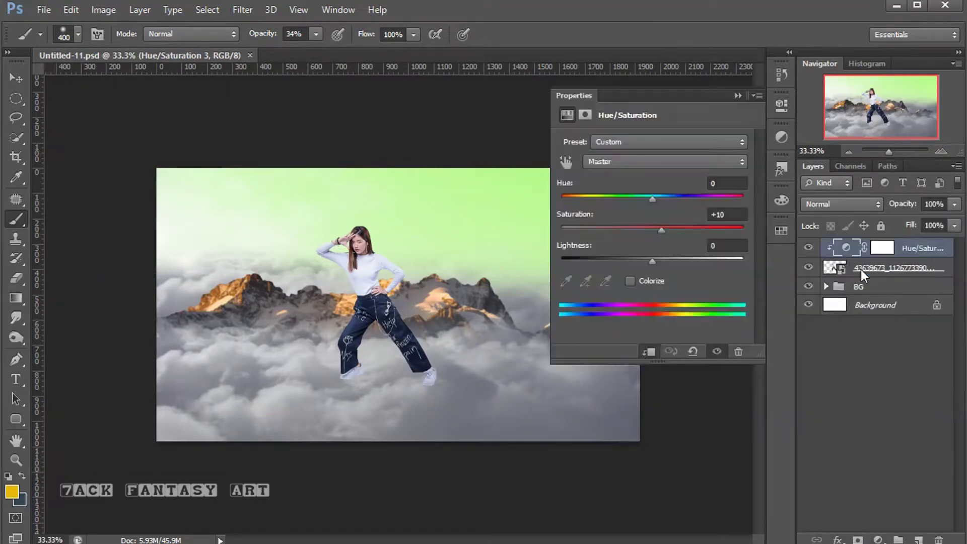
{"action": "left_click", "coordinate": [650, 352]}
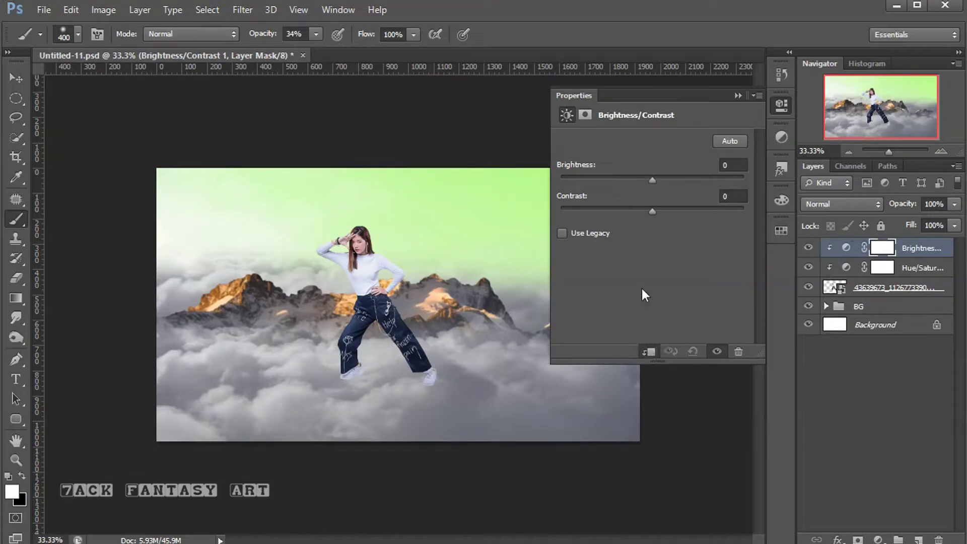
{"action": "left_click_drag", "start_coordinate": [654, 185], "coordinate": [622, 180]}
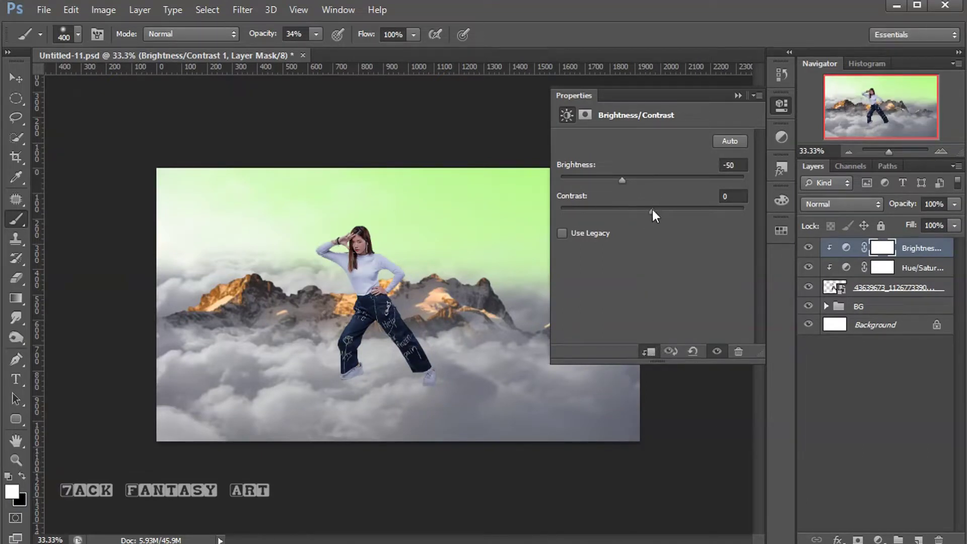
{"action": "left_click_drag", "start_coordinate": [653, 210], "coordinate": [662, 209]}
{"action": "left_click", "coordinate": [738, 95]}
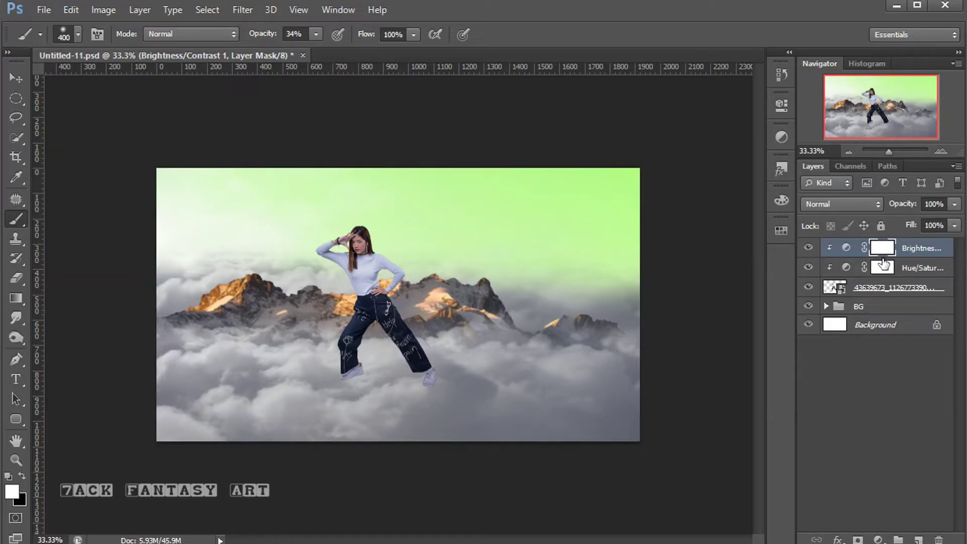
- Invert the Brightness/Contrast mask and set up a soft round brush at 34% opacity
{"action": "key", "text": "ctrl+i"}
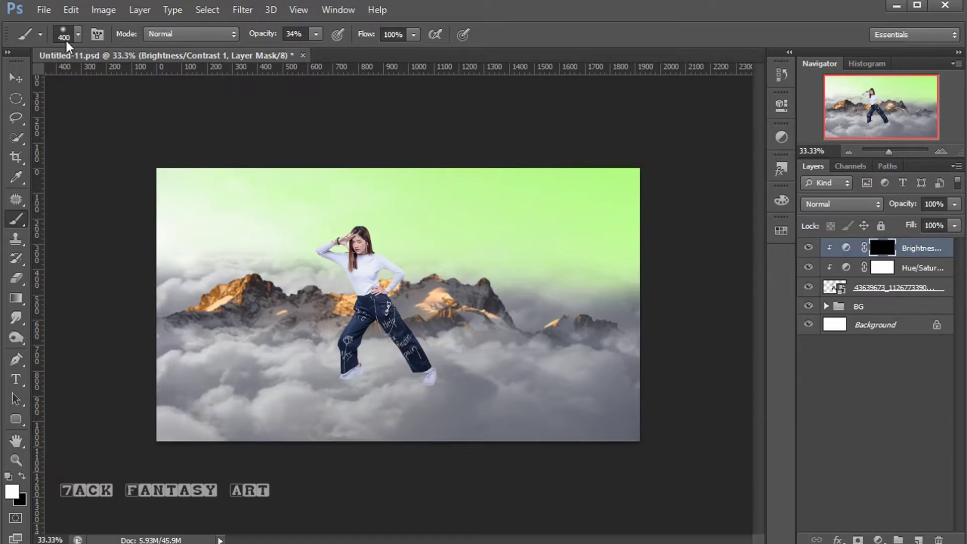
{"action": "left_click", "coordinate": [79, 36]}
{"action": "left_click", "coordinate": [57, 150]}
{"action": "left_click", "coordinate": [507, 31]}
{"action": "left_click", "coordinate": [316, 35]}
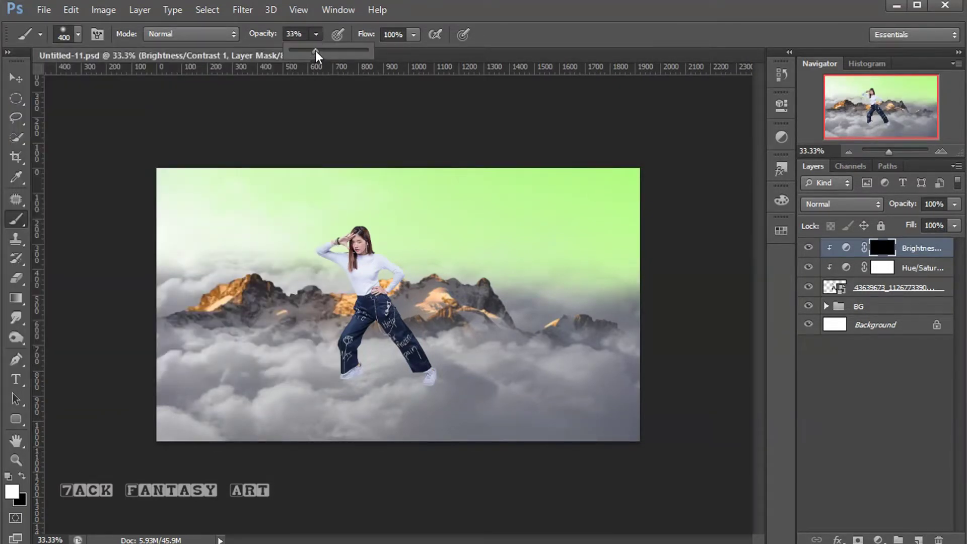
{"action": "left_click", "coordinate": [517, 44]}
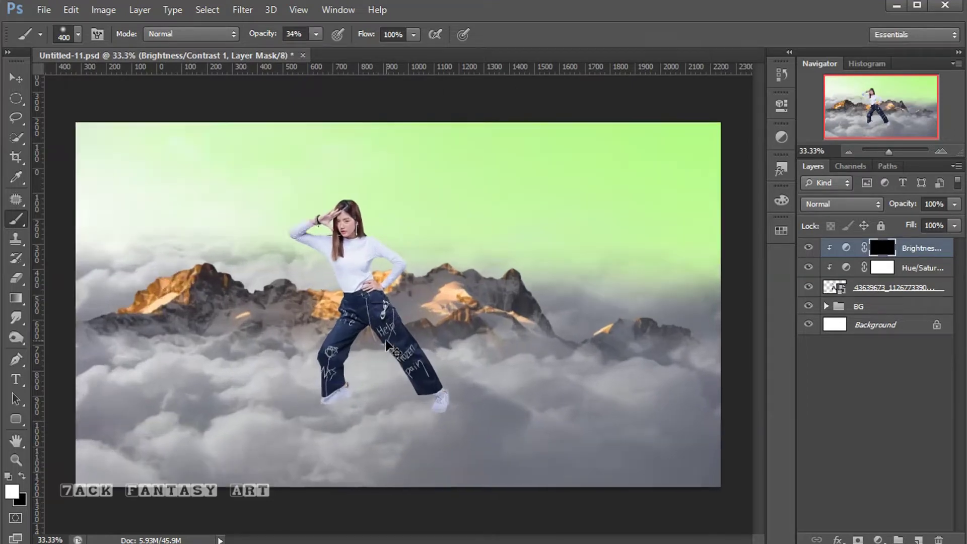
{"action": "scroll", "coordinate": [390, 348], "scroll_direction": "up", "scroll_amount": 2}
- Paint the darkening back onto the left leg, right shoe and leg, and raised arm to shoulder
{"action": "key", "text": "bracketleft"}
{"action": "key", "text": "bracketleft"}
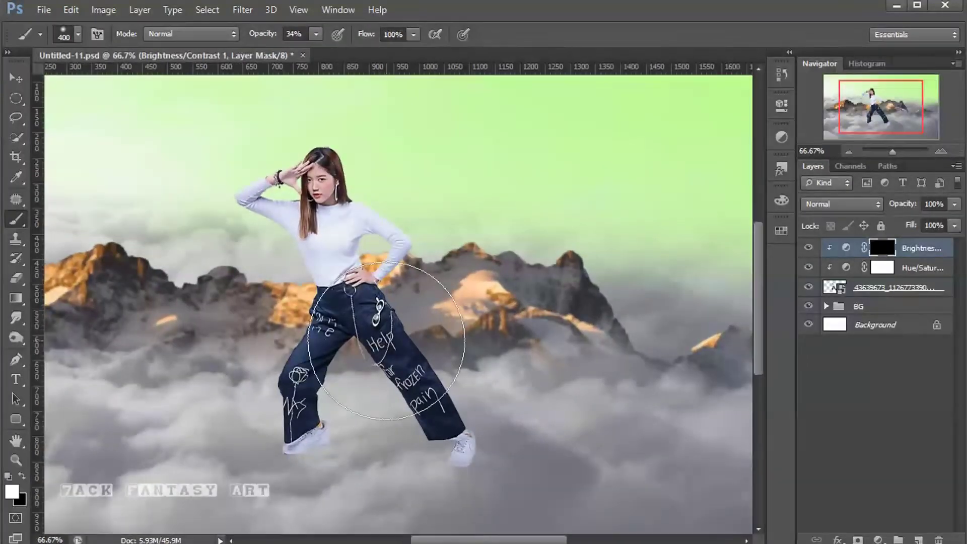
{"action": "key", "text": "bracketleft"}
{"action": "key", "text": "bracketleft"}
{"action": "key", "text": "bracketleft"}
{"action": "key", "text": "bracketleft"}
{"action": "key", "text": "bracketleft"}
{"action": "key", "text": "bracketleft"}
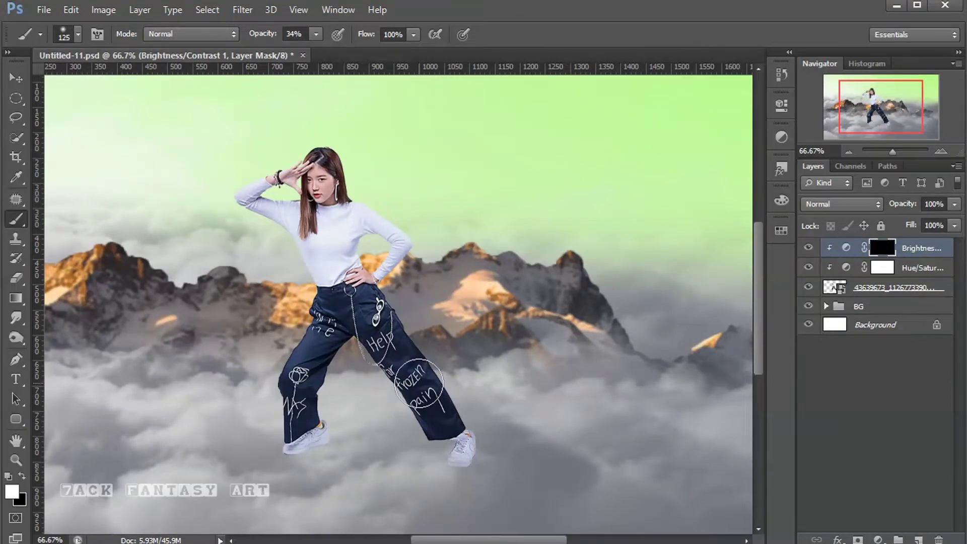
{"action": "key", "text": "bracketleft"}
{"action": "key", "text": "bracketleft"}
{"action": "left_click_drag", "start_coordinate": [339, 330], "coordinate": [312, 369]}
{"action": "key", "text": "bracketright"}
{"action": "key", "text": "bracketright"}
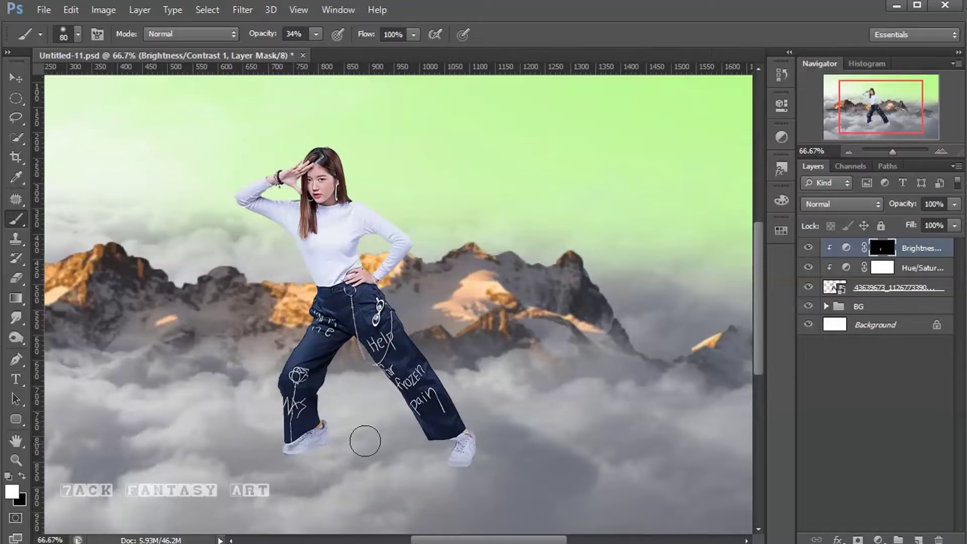
{"action": "left_click_drag", "start_coordinate": [454, 462], "coordinate": [461, 449]}
{"action": "key", "text": "bracketleft"}
{"action": "key", "text": "bracketleft"}
{"action": "key", "text": "bracketleft"}
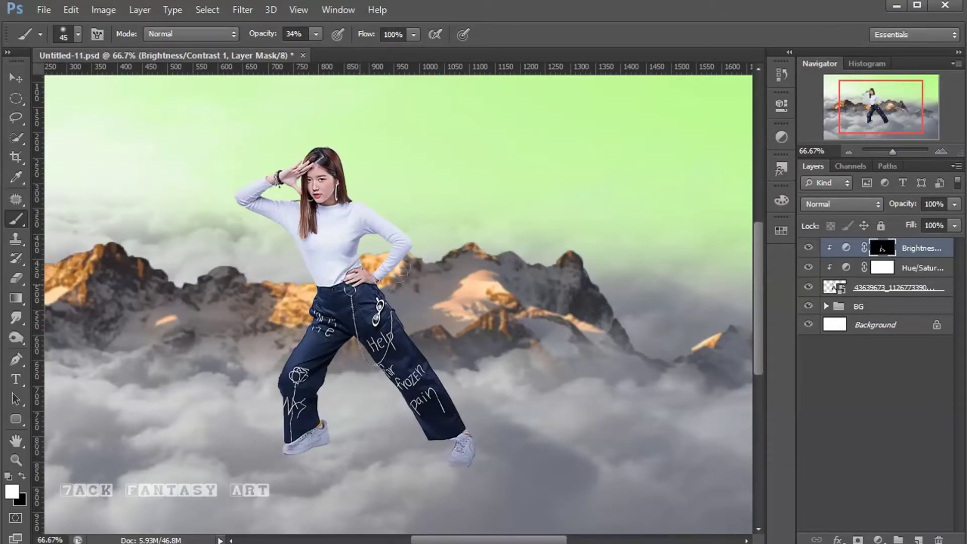
{"action": "left_click_drag", "start_coordinate": [274, 192], "coordinate": [258, 222]}
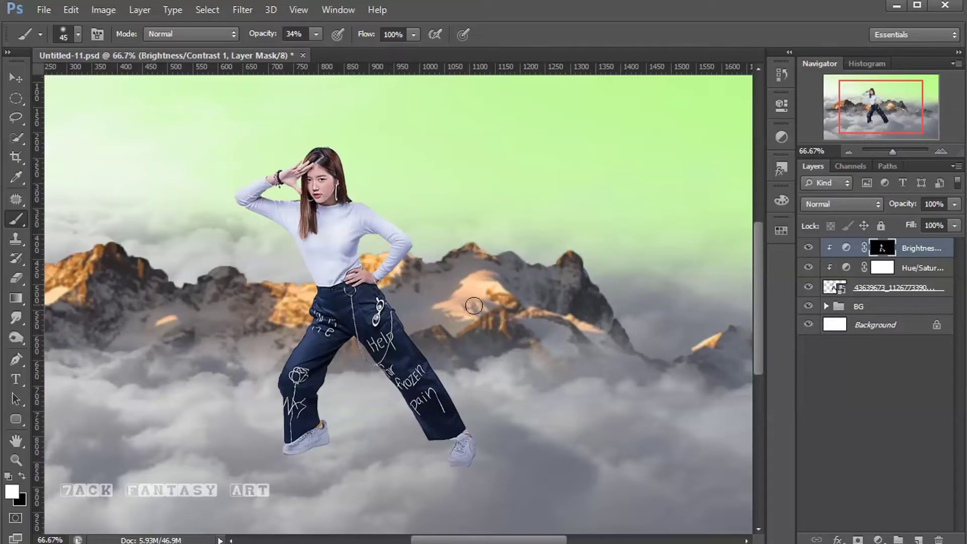
- Toggle the Brightness/Contrast layer off and on to compare before and after
{"action": "left_click", "coordinate": [809, 248]}
{"action": "key", "text": "ctrl+0"}
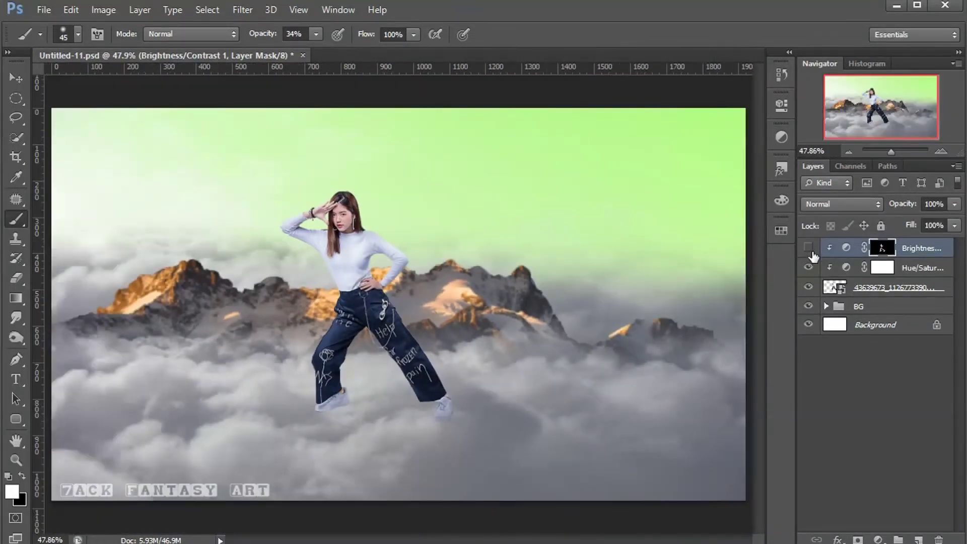
{"action": "left_click", "coordinate": [808, 248]}
{"action": "key", "text": "ctrl+2"}
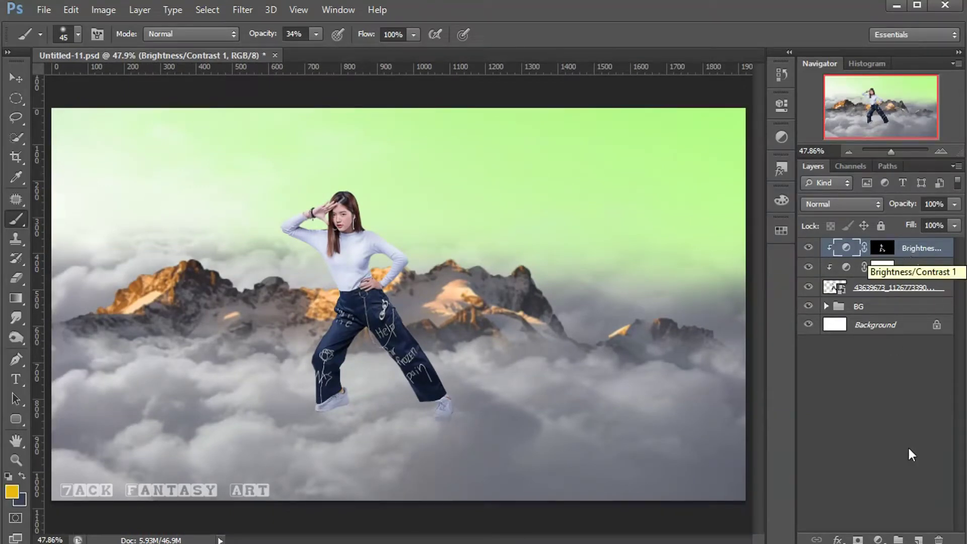
- Add Layer 1 clipped to the girl, filled with 50% gray and set to Overlay
{"action": "left_click", "coordinate": [918, 539]}
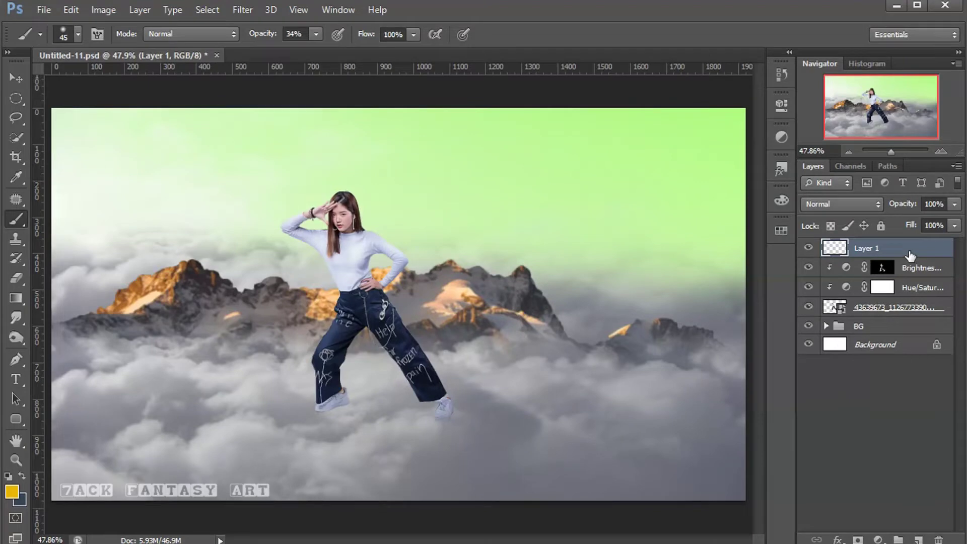
{"action": "right_click", "coordinate": [912, 252]}
{"action": "left_click", "coordinate": [790, 243]}
{"action": "key", "text": "shift+F5"}
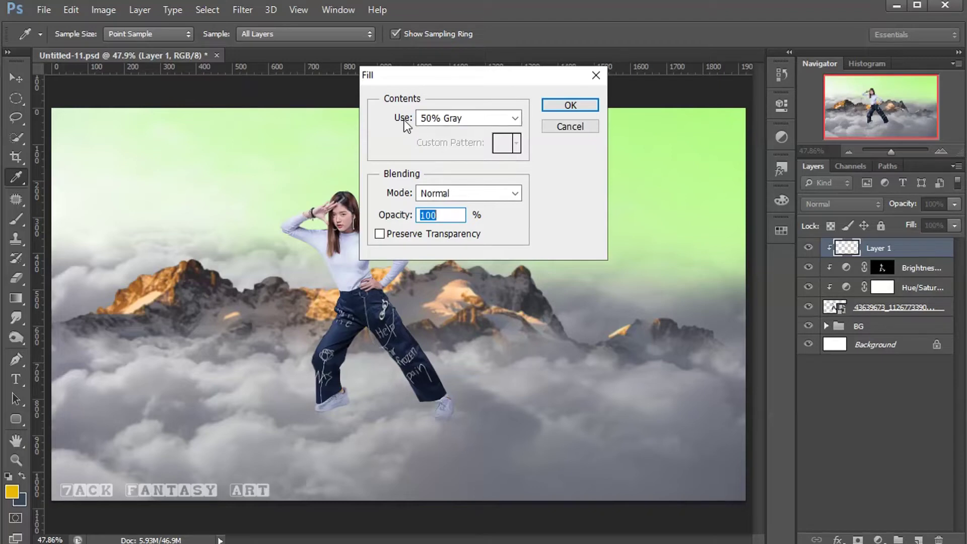
{"action": "left_click", "coordinate": [564, 108]}
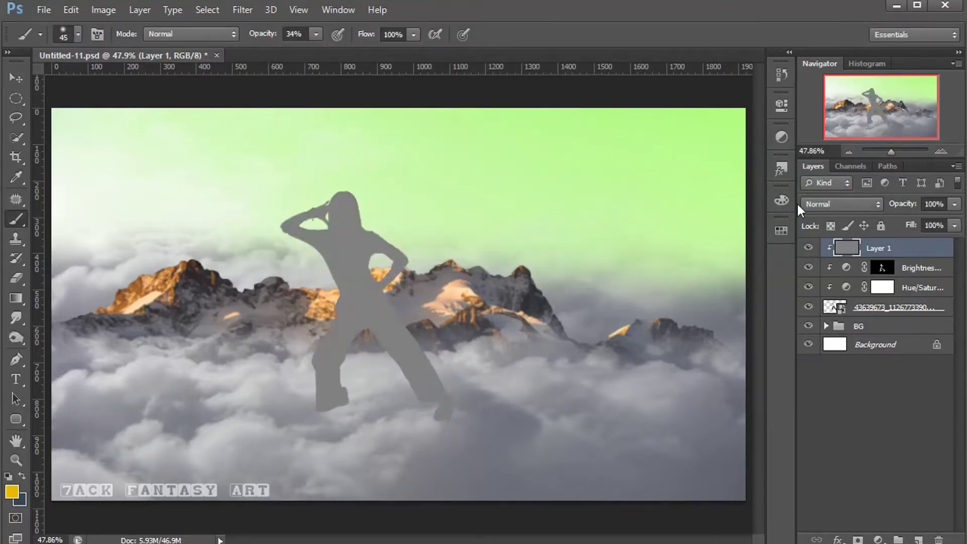
{"action": "left_click", "coordinate": [813, 204]}
{"action": "left_click", "coordinate": [836, 401]}
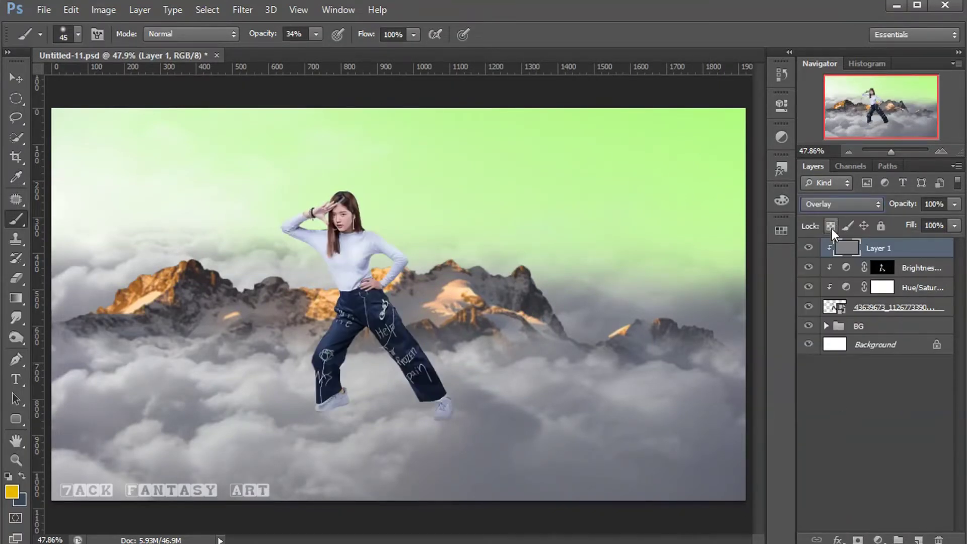
- Burn shading down both pant legs and around the jeans waist
{"action": "left_click", "coordinate": [18, 338]}
{"action": "left_click", "coordinate": [78, 350]}
{"action": "key", "text": "bracketleft"}
{"action": "key", "text": "bracketleft"}
{"action": "key", "text": "bracketleft"}
{"action": "left_click_drag", "start_coordinate": [351, 333], "coordinate": [320, 423]}
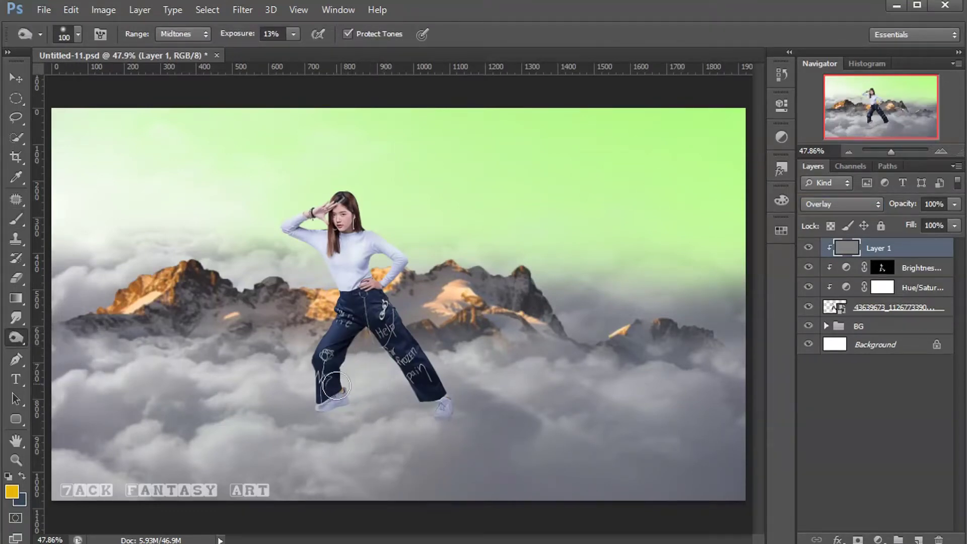
{"action": "mouse_move", "coordinate": [420, 311]}
{"action": "left_mouse_down"}
{"action": "mouse_move", "coordinate": [379, 361]}
{"action": "mouse_move", "coordinate": [370, 273]}
{"action": "left_mouse_up"}
{"action": "key", "text": "bracketleft"}
{"action": "key", "text": "bracketleft"}
{"action": "key", "text": "bracketleft"}
{"action": "left_click_drag", "start_coordinate": [319, 273], "coordinate": [374, 267]}
- Switch to the Dodge tool with a 100 px brush for lightening the upper body
{"action": "right_click", "coordinate": [22, 337]}
{"action": "left_click", "coordinate": [71, 335]}
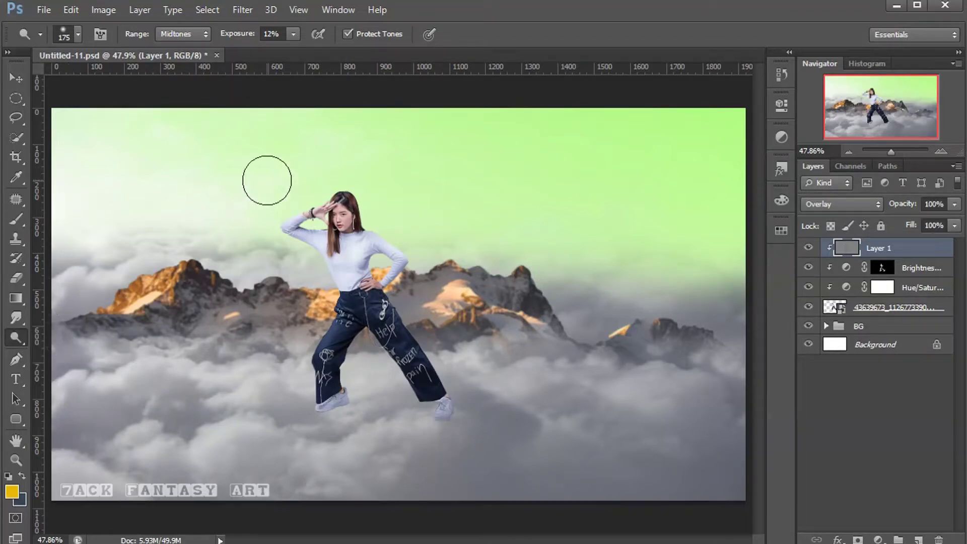
{"action": "key", "text": "bracketleft"}
{"action": "key", "text": "bracketleft"}
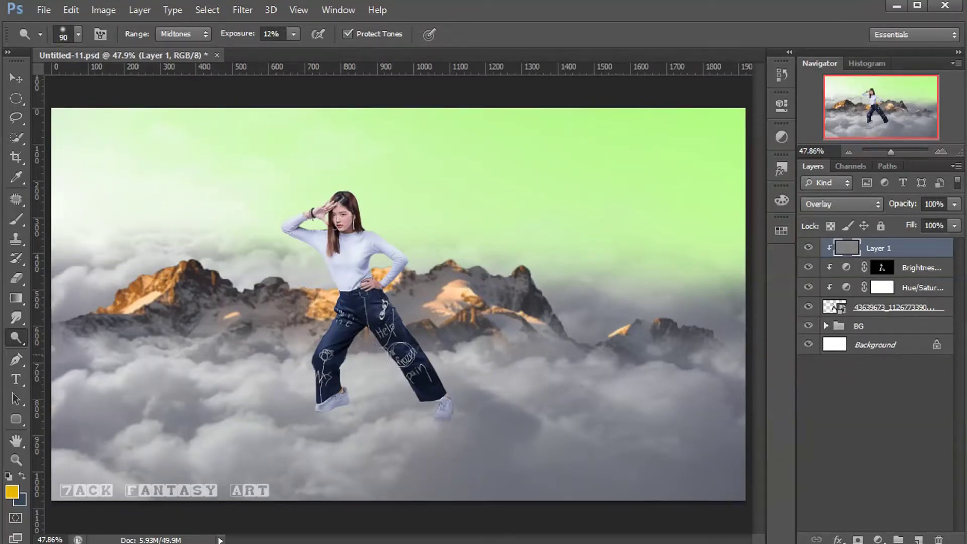
{"action": "key", "text": "bracketleft"}
{"action": "left_click", "coordinate": [36, 10]}
{"action": "left_click", "coordinate": [76, 253]}
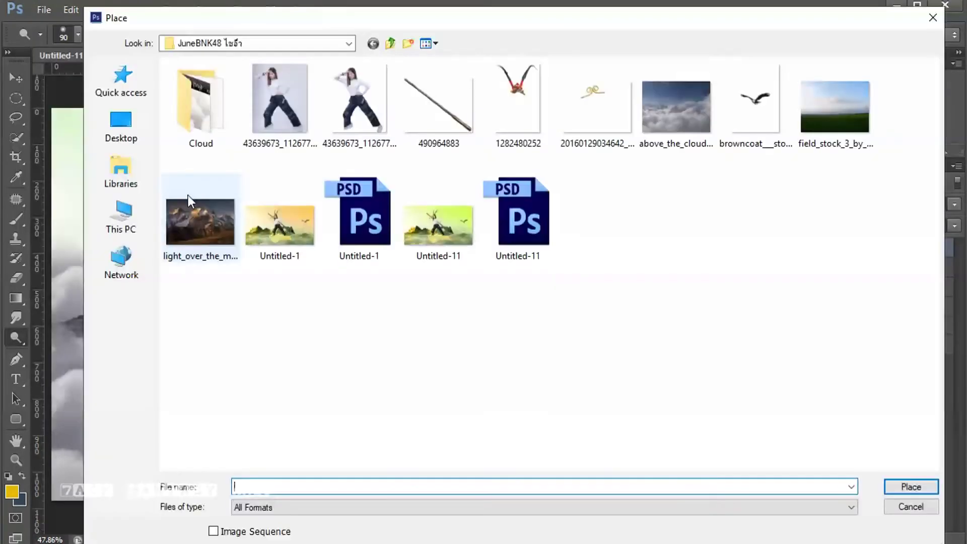
{"action": "left_click", "coordinate": [516, 105]}
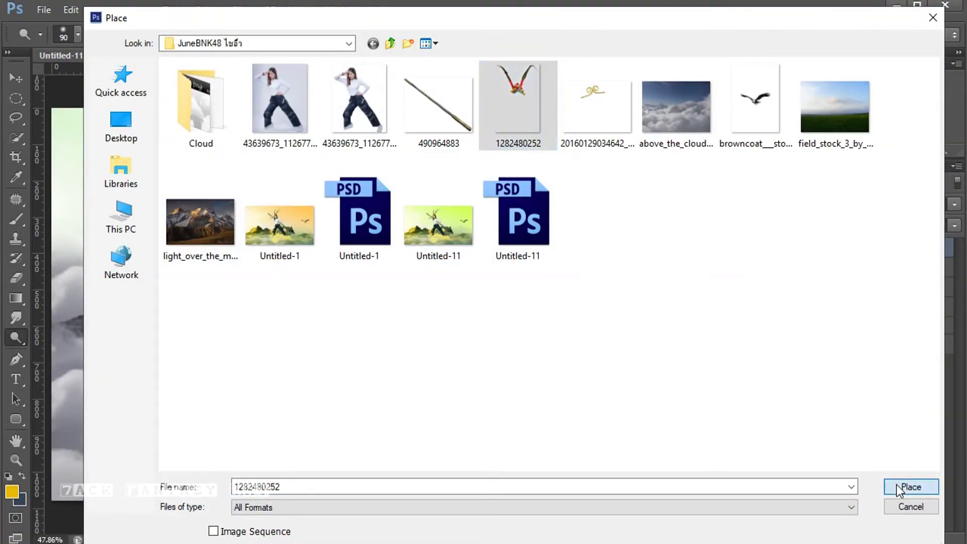
{"action": "left_click", "coordinate": [899, 486]}
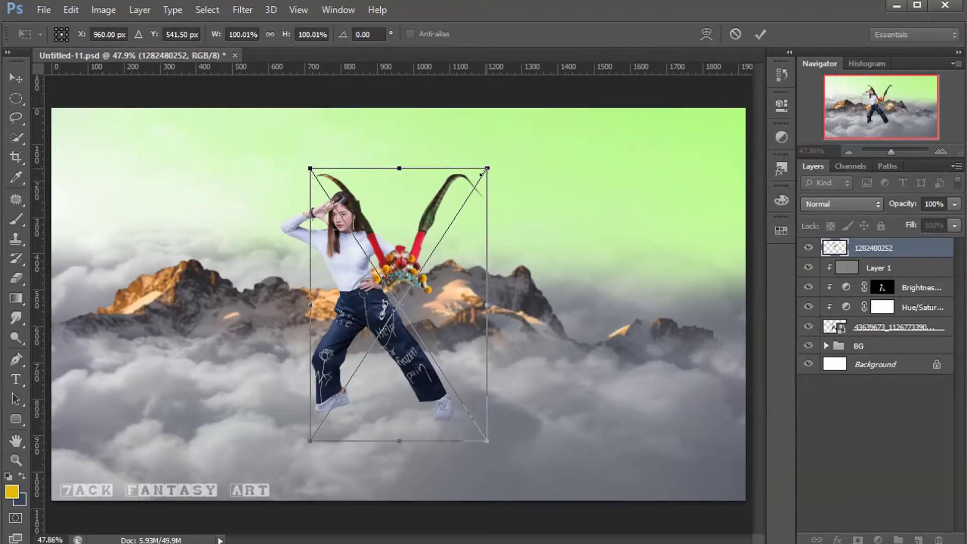
- Scale the headdress to about 48.6% and position it on the girl's head
{"action": "mouse_move", "coordinate": [488, 167]}
{"action": "left_mouse_down"}
{"action": "mouse_move", "coordinate": [396, 309]}
{"action": "mouse_move", "coordinate": [354, 169]}
{"action": "left_mouse_up"}
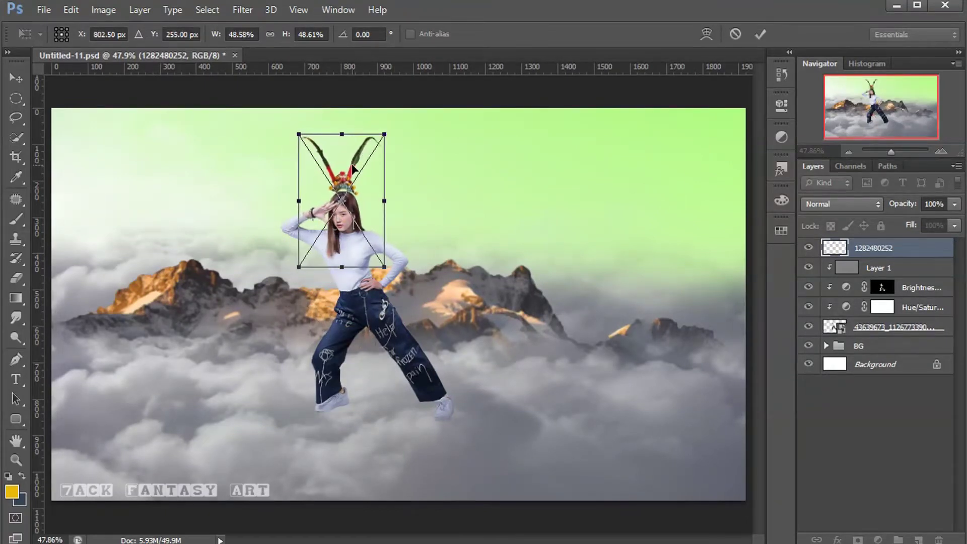
{"action": "key", "text": "ctrl+plus"}
{"action": "key", "text": "ctrl+plus"}
{"action": "key", "text": "ctrl+plus"}
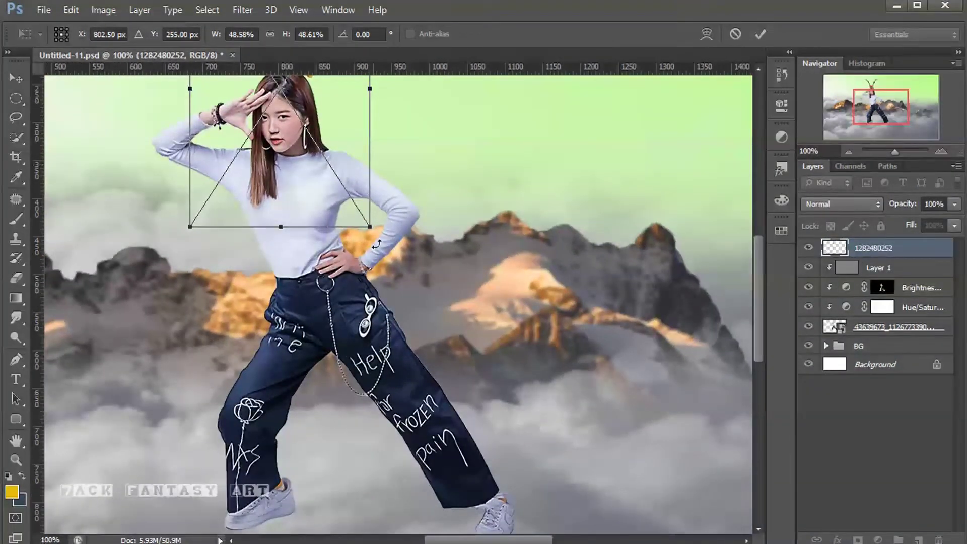
{"action": "scroll", "coordinate": [445, 242], "scroll_direction": "up", "scroll_amount": 2}
{"action": "scroll", "coordinate": [454, 252], "scroll_direction": "up", "scroll_amount": 3}
{"action": "left_click_drag", "start_coordinate": [286, 285], "coordinate": [281, 295]}
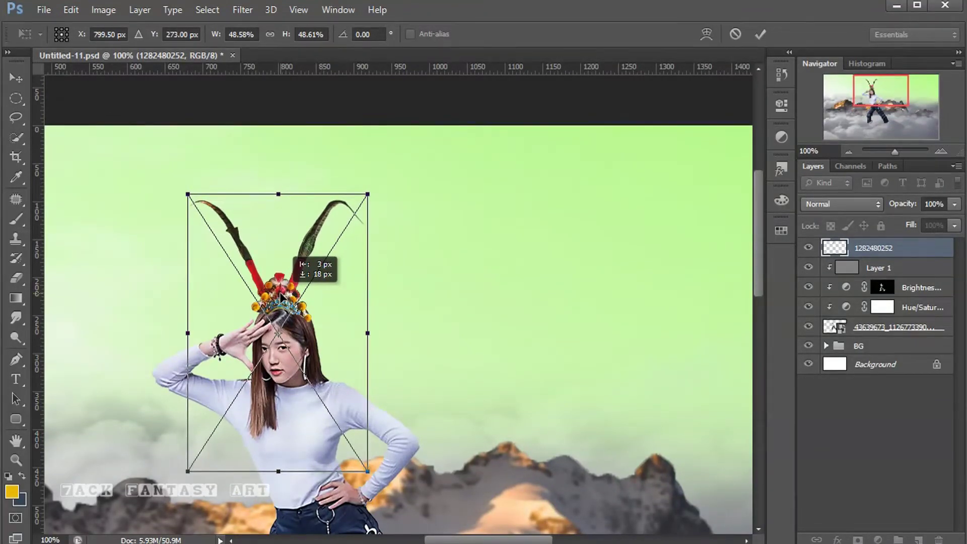
{"action": "left_click", "coordinate": [762, 34]}
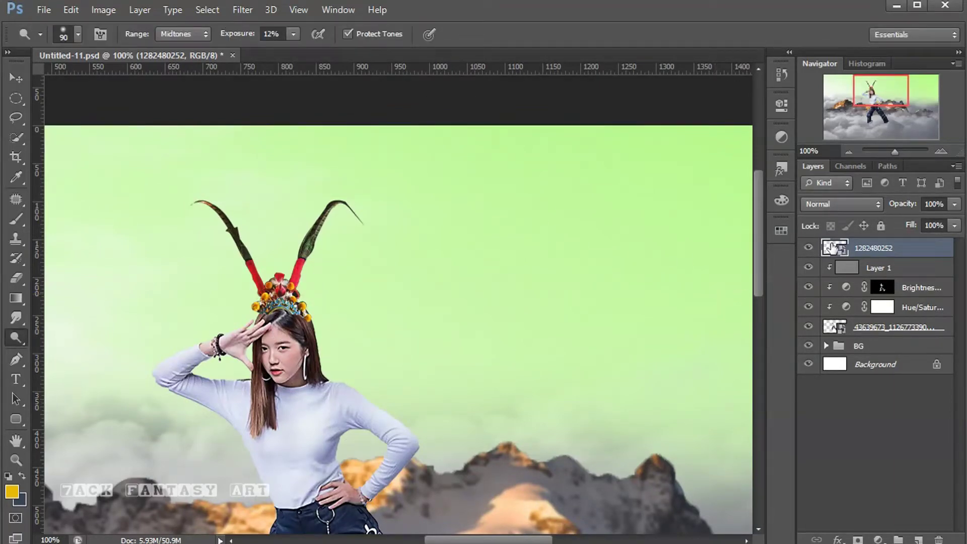
- Mask the headdress, painting black at 100% opacity over its base where it meets the hair
{"action": "left_click", "coordinate": [859, 539]}
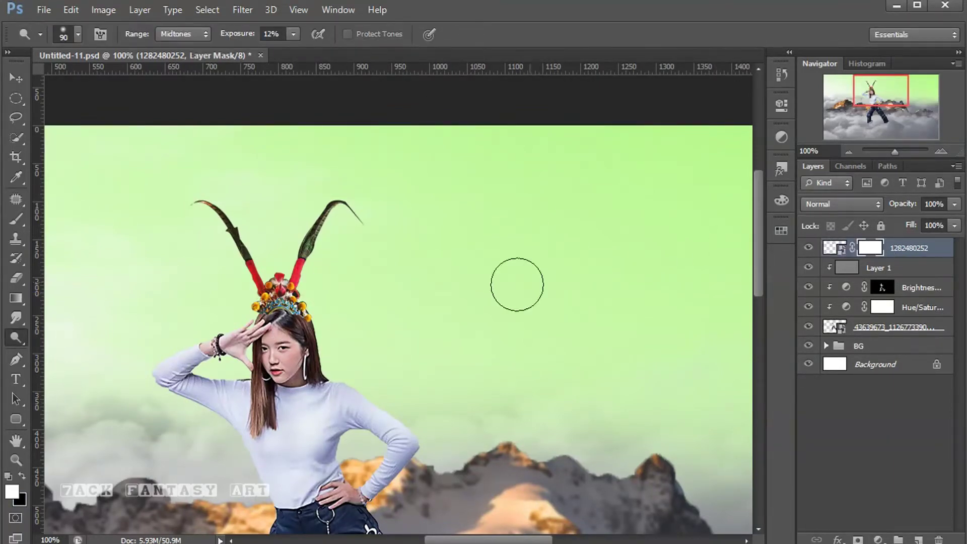
{"action": "left_click", "coordinate": [21, 479]}
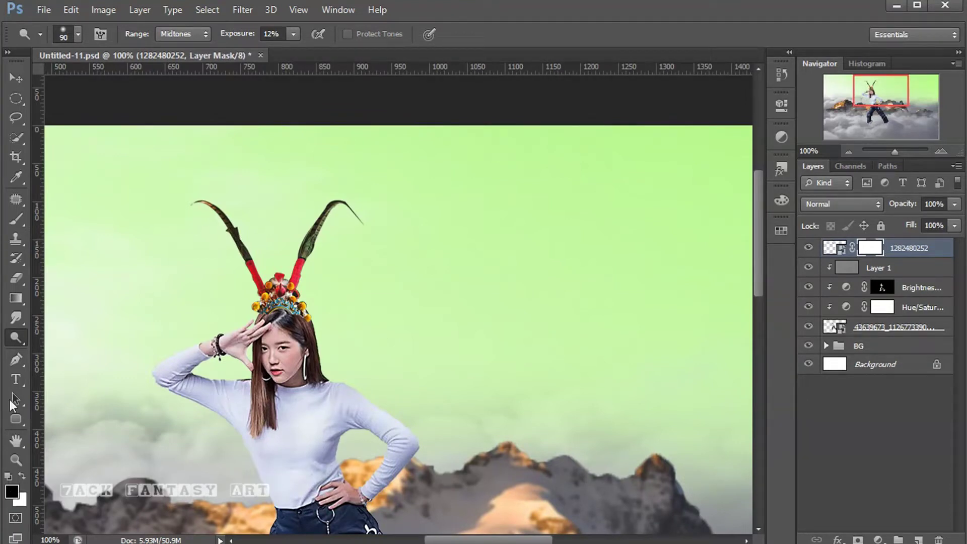
{"action": "left_click", "coordinate": [16, 220]}
{"action": "left_click", "coordinate": [315, 35]}
{"action": "left_click_drag", "start_coordinate": [315, 51], "coordinate": [411, 61]}
{"action": "key", "text": "bracketleft"}
{"action": "key", "text": "bracketleft"}
{"action": "key", "text": "bracketleft"}
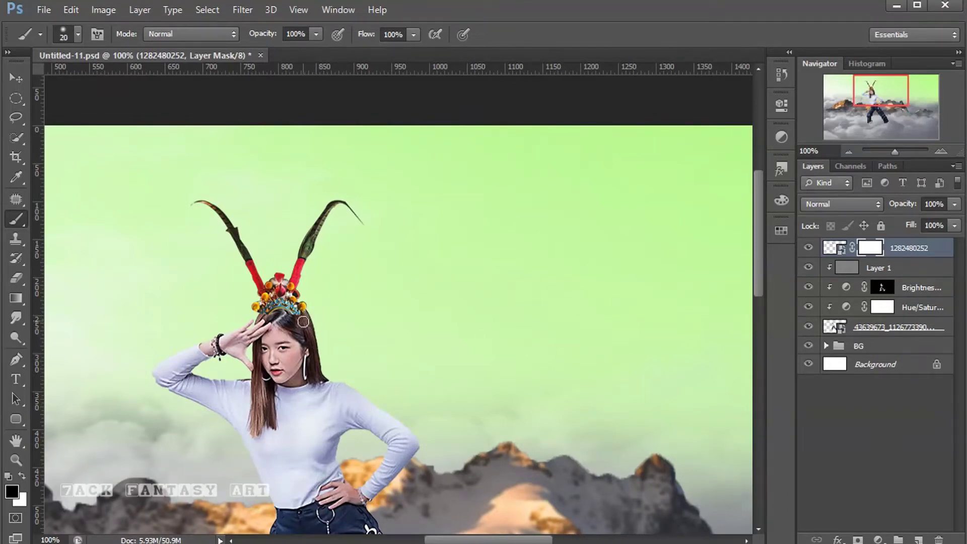
{"action": "mouse_move", "coordinate": [285, 315]}
{"action": "left_mouse_down"}
{"action": "mouse_move", "coordinate": [300, 314]}
{"action": "mouse_move", "coordinate": [271, 314]}
{"action": "left_mouse_up"}
{"action": "left_click", "coordinate": [831, 249]}
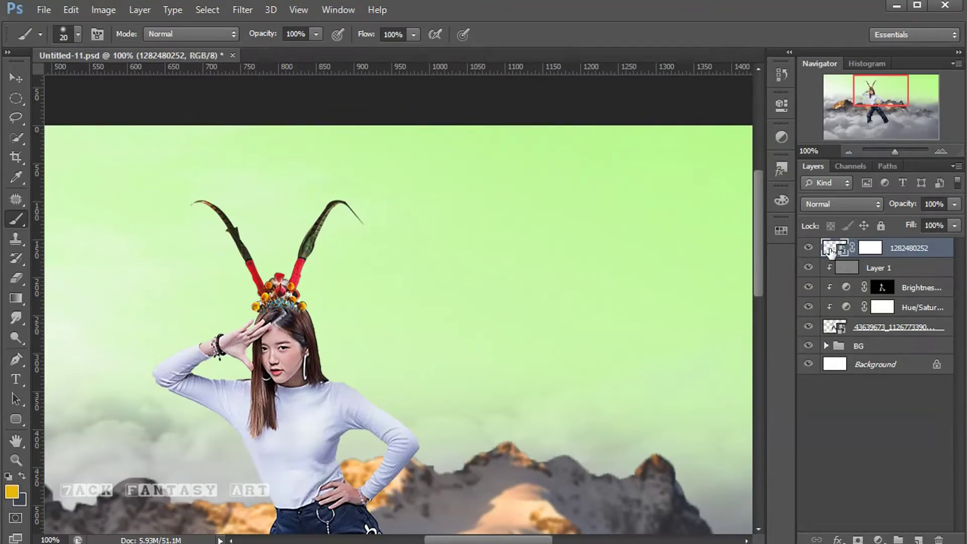
{"action": "right_click", "coordinate": [920, 247]}
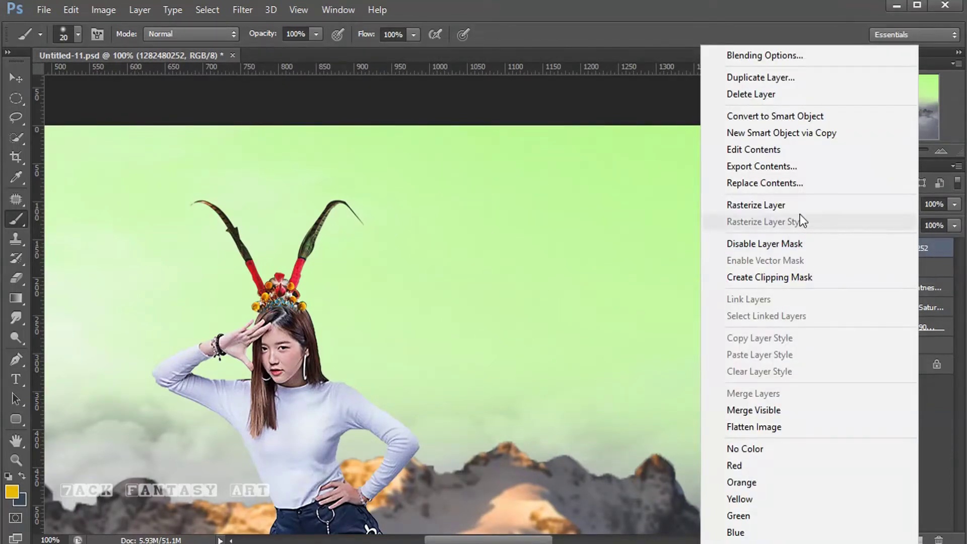
{"action": "left_click", "coordinate": [782, 205]}
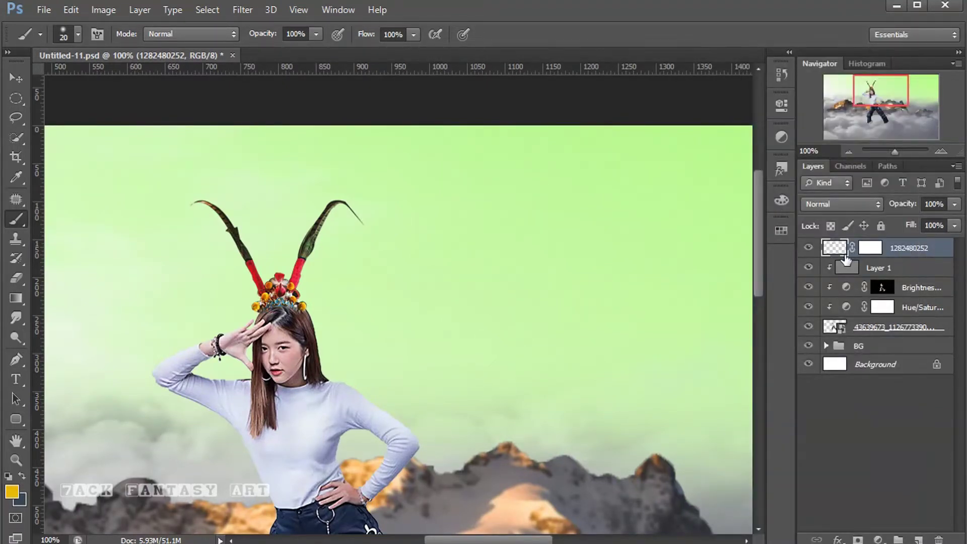
- Warp the headdress, pulling the horns' top edge and top-left corner up and right
{"action": "key", "text": "ctrl+t"}
{"action": "right_click", "coordinate": [249, 210]}
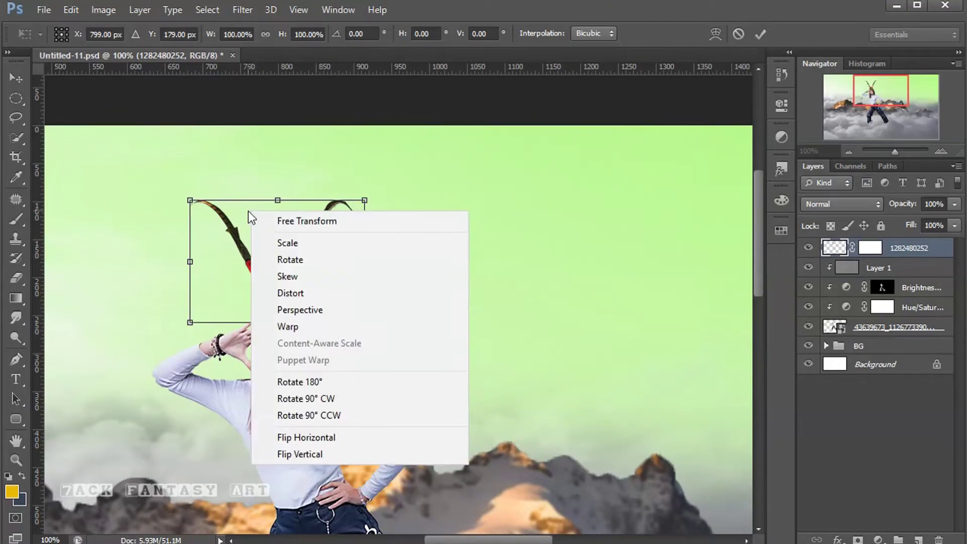
{"action": "left_click", "coordinate": [293, 328]}
{"action": "left_click_drag", "start_coordinate": [249, 201], "coordinate": [293, 194]}
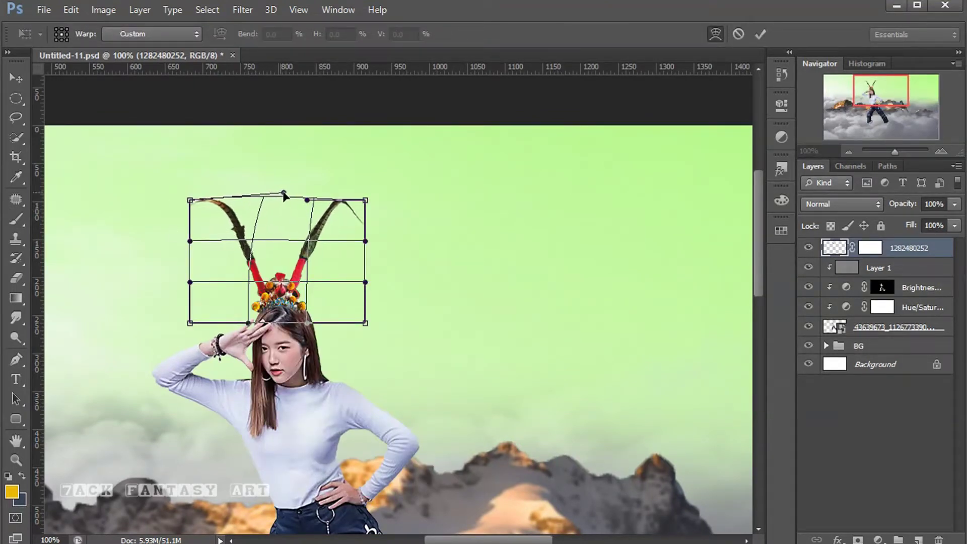
{"action": "left_click_drag", "start_coordinate": [191, 201], "coordinate": [317, 170]}
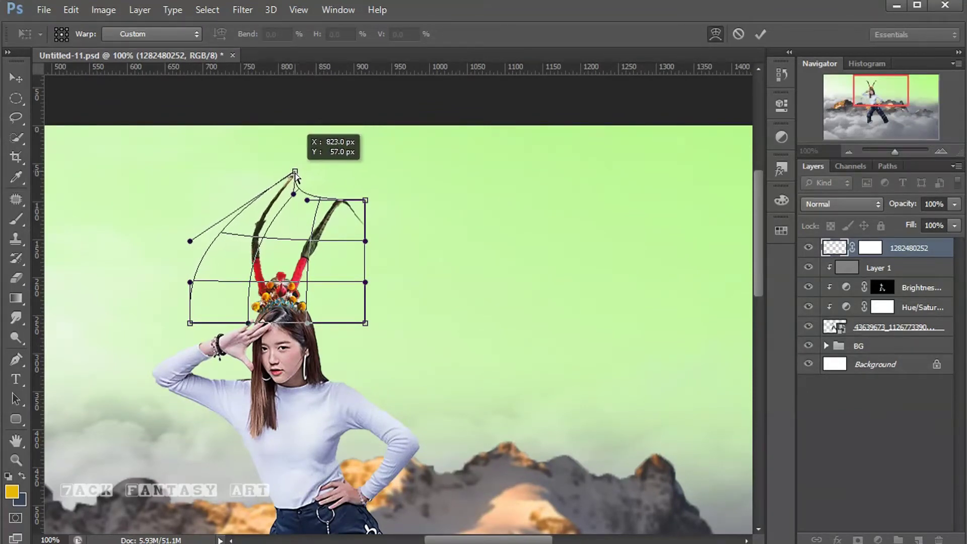
{"action": "left_click_drag", "start_coordinate": [317, 172], "coordinate": [330, 170]}
{"action": "left_click_drag", "start_coordinate": [190, 283], "coordinate": [198, 275]}
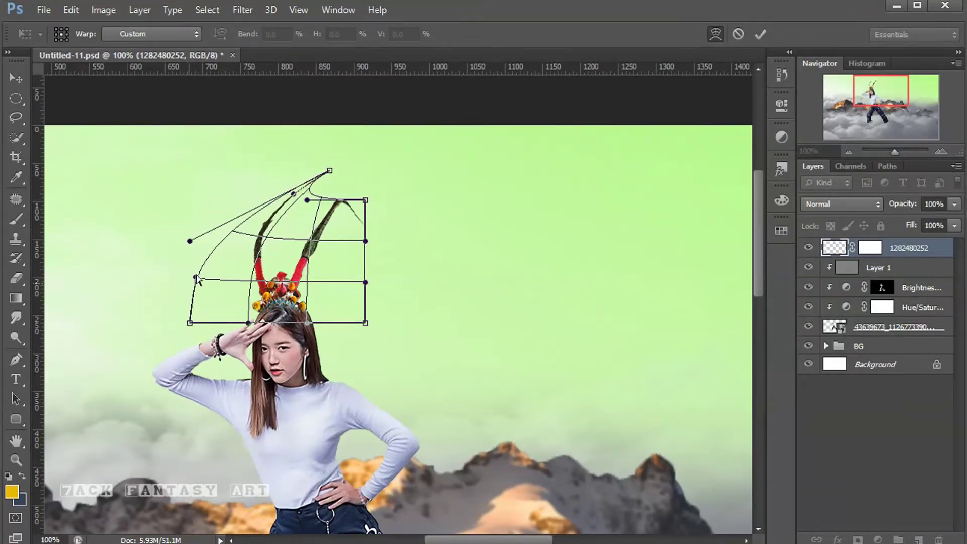
- Stretch the right horn further right, refine the left horn's curve and apply the warp
{"action": "left_click_drag", "start_coordinate": [184, 325], "coordinate": [187, 325]}
{"action": "left_click_drag", "start_coordinate": [307, 201], "coordinate": [320, 201]}
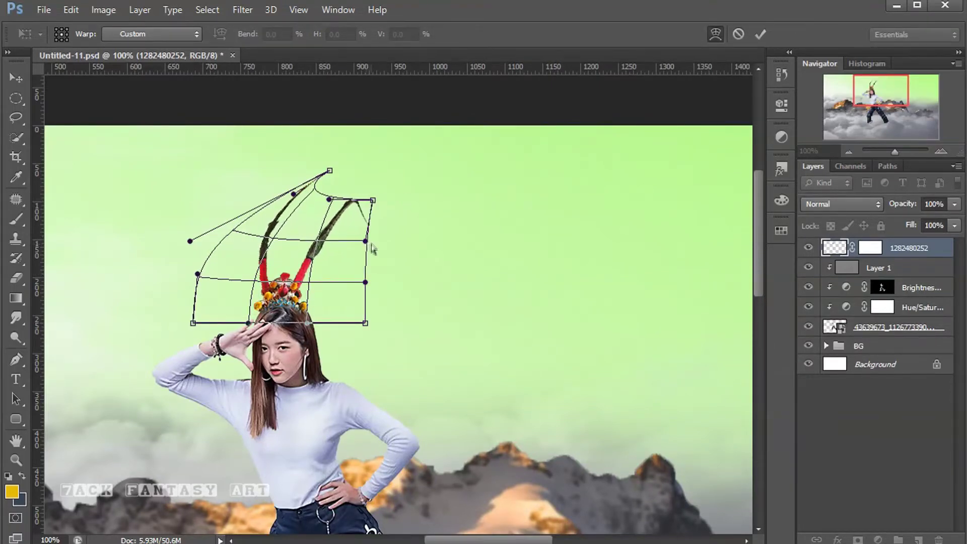
{"action": "left_click_drag", "start_coordinate": [365, 200], "coordinate": [399, 200]}
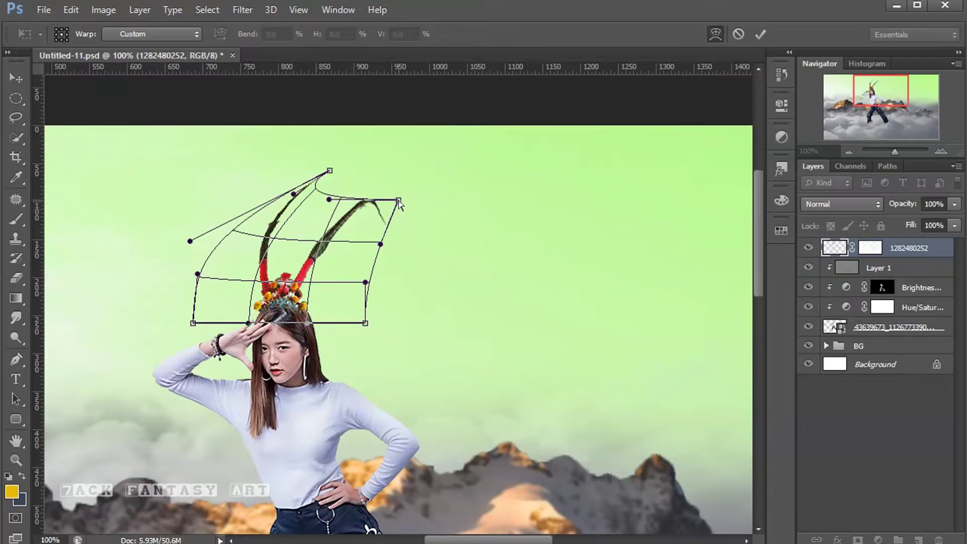
{"action": "left_click_drag", "start_coordinate": [330, 171], "coordinate": [332, 175]}
{"action": "mouse_move", "coordinate": [300, 203]}
{"action": "left_mouse_down"}
{"action": "mouse_move", "coordinate": [329, 207]}
{"action": "mouse_move", "coordinate": [347, 194]}
{"action": "mouse_move", "coordinate": [328, 183]}
{"action": "mouse_move", "coordinate": [372, 180]}
{"action": "left_mouse_up"}
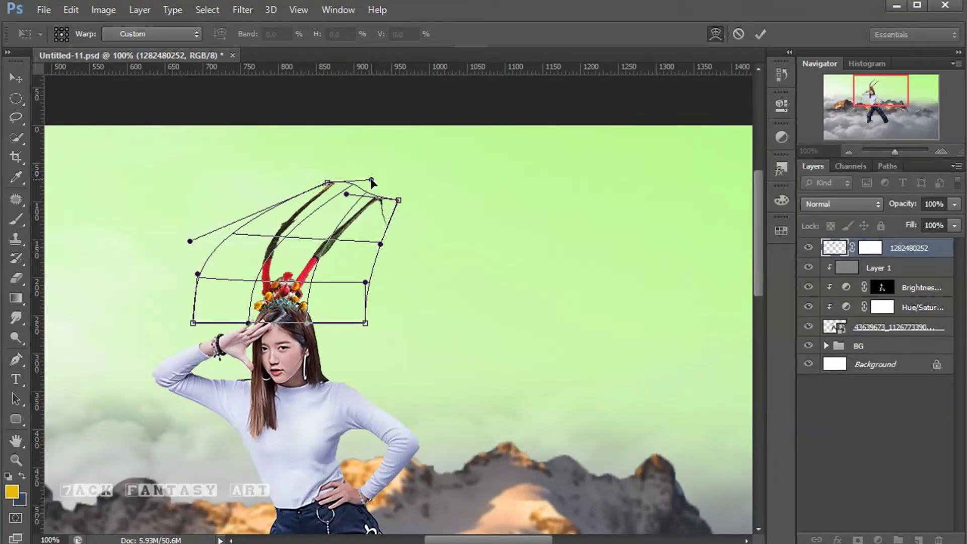
{"action": "left_click", "coordinate": [761, 29]}
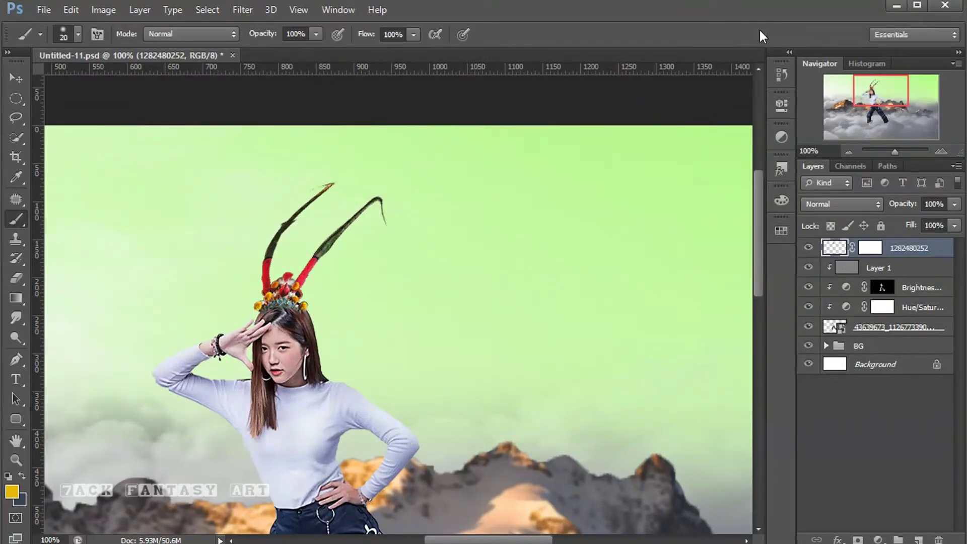
{"action": "key", "text": "ctrl+0"}
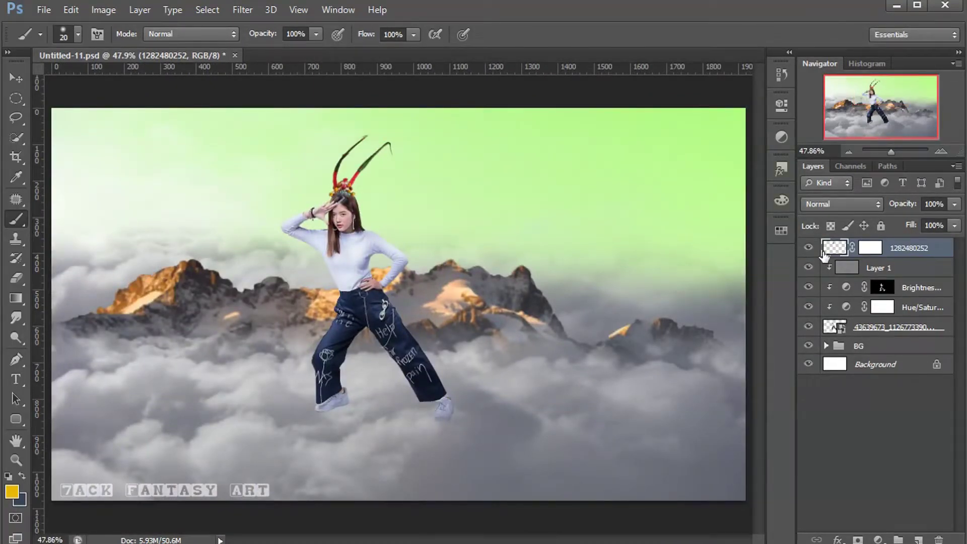
- Add a Hue/Saturation adjustment clipped to the headdress with Saturation -20 and Lightness -5
{"action": "left_click", "coordinate": [879, 540]}
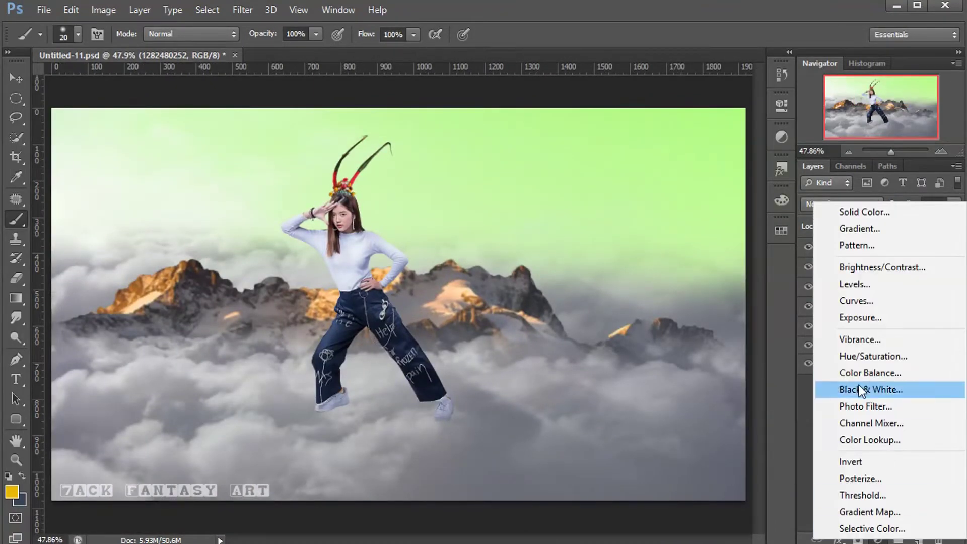
{"action": "left_click", "coordinate": [863, 354]}
{"action": "left_click", "coordinate": [650, 353]}
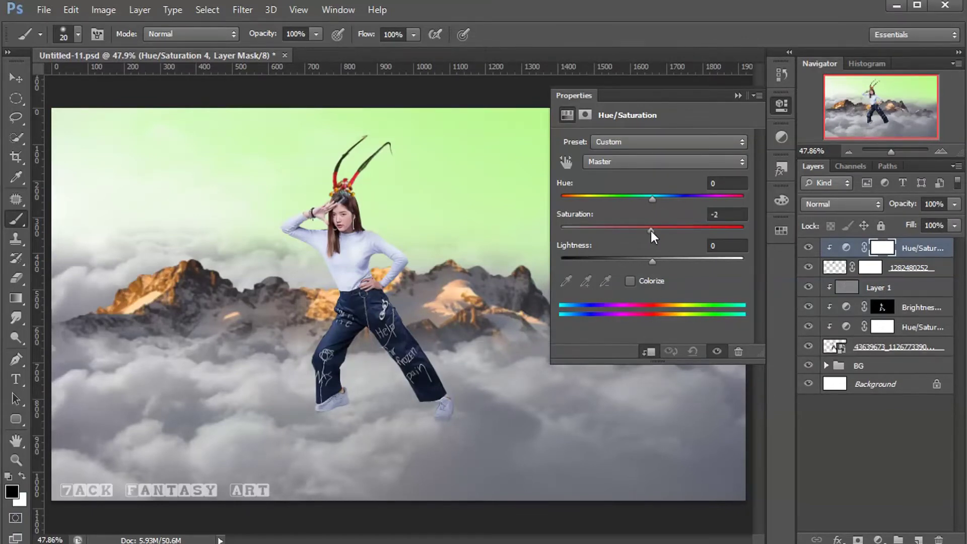
{"action": "left_click_drag", "start_coordinate": [636, 231], "coordinate": [651, 262]}
{"action": "left_click", "coordinate": [738, 96]}
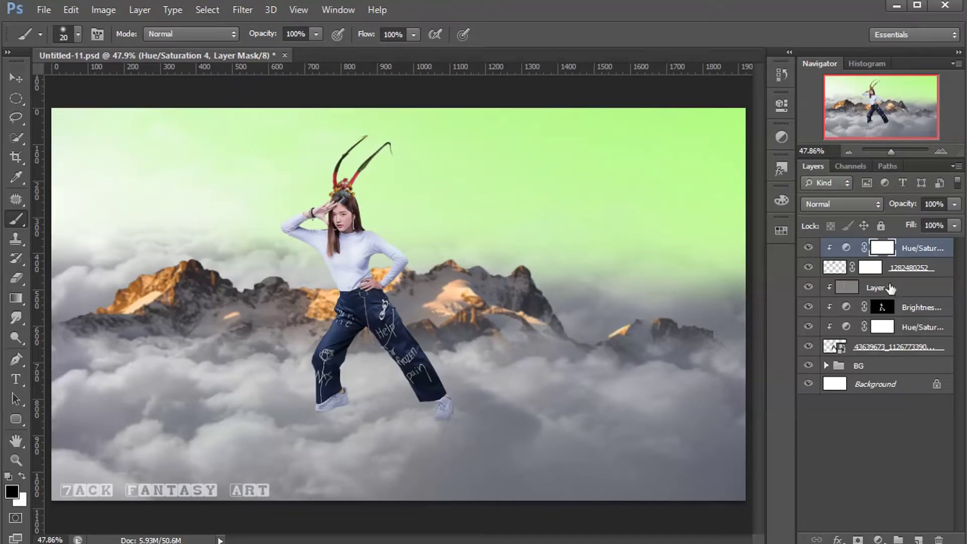
{"action": "left_click", "coordinate": [847, 247]}
{"action": "left_click", "coordinate": [44, 9]}
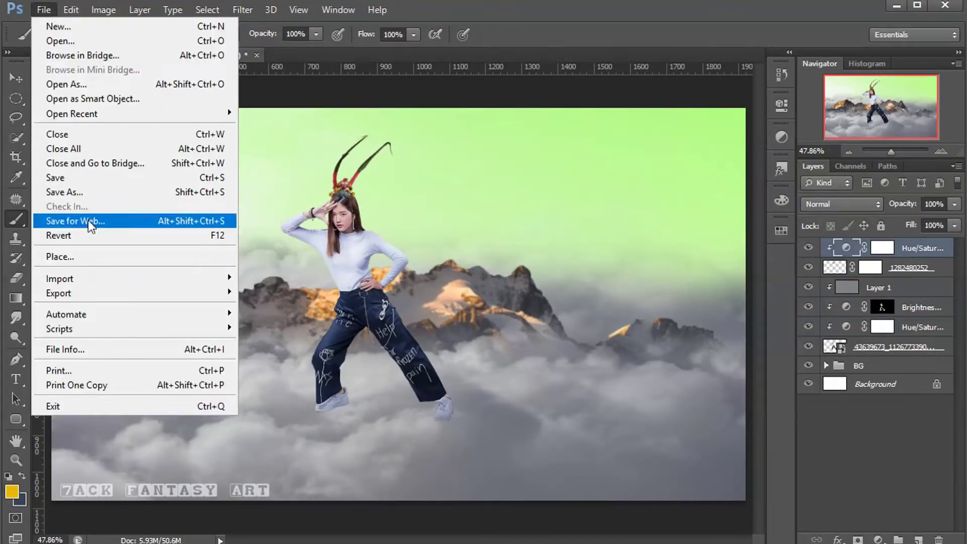
- Place the golden swirl image into the composite and zoom in on the figure
{"action": "left_click", "coordinate": [80, 258]}
{"action": "left_click", "coordinate": [598, 119]}
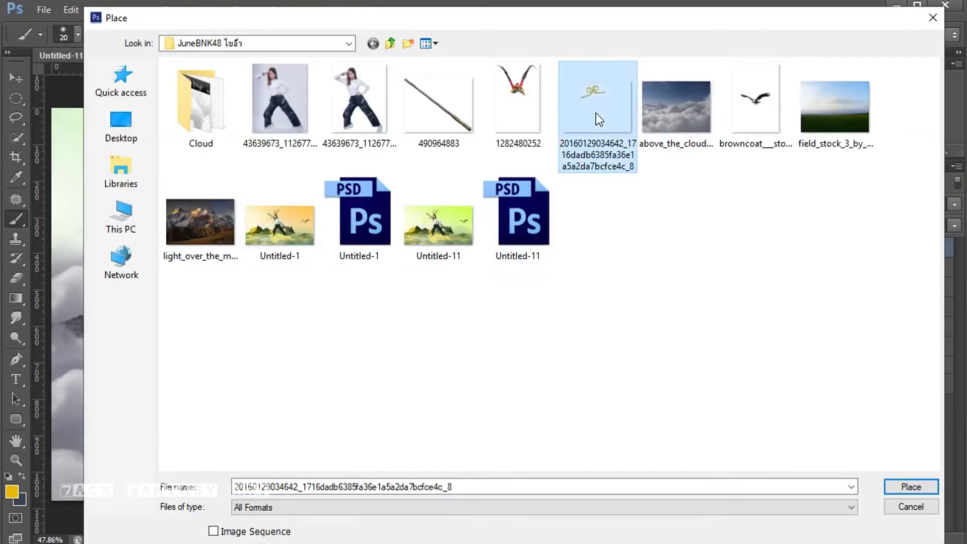
{"action": "left_click", "coordinate": [894, 488]}
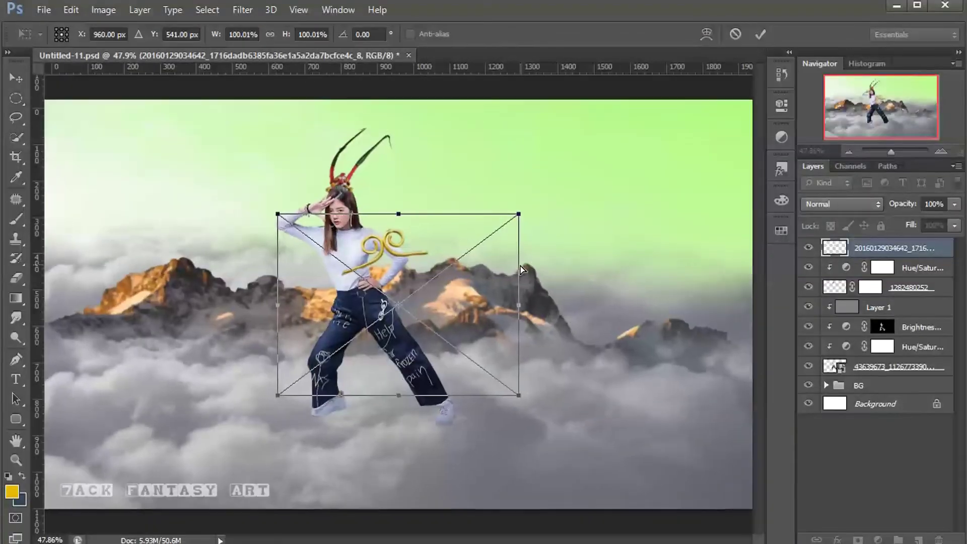
{"action": "key", "text": "ctrl+plus"}
{"action": "key", "text": "ctrl+plus"}
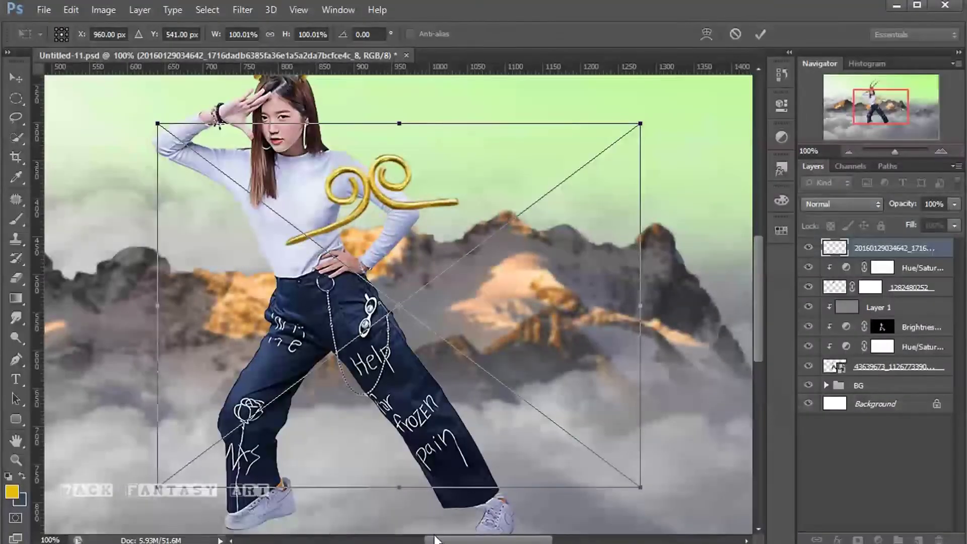
{"action": "scroll", "coordinate": [359, 386], "scroll_direction": "up", "scroll_amount": 3}
- Shrink the golden swirl to about 34%, tilt it about 14.67°, and set it on her forehead
{"action": "mouse_move", "coordinate": [642, 207]}
{"action": "left_mouse_down"}
{"action": "mouse_move", "coordinate": [540, 264]}
{"action": "mouse_move", "coordinate": [394, 390]}
{"action": "left_mouse_up"}
{"action": "left_click_drag", "start_coordinate": [353, 433], "coordinate": [363, 262]}
{"action": "left_click_drag", "start_coordinate": [478, 173], "coordinate": [450, 195]}
{"action": "left_click_drag", "start_coordinate": [361, 259], "coordinate": [282, 197]}
{"action": "left_click_drag", "start_coordinate": [353, 192], "coordinate": [333, 208]}
{"action": "left_click_drag", "start_coordinate": [247, 247], "coordinate": [282, 202]}
{"action": "left_click_drag", "start_coordinate": [434, 167], "coordinate": [442, 173]}
{"action": "left_click_drag", "start_coordinate": [305, 191], "coordinate": [314, 189]}
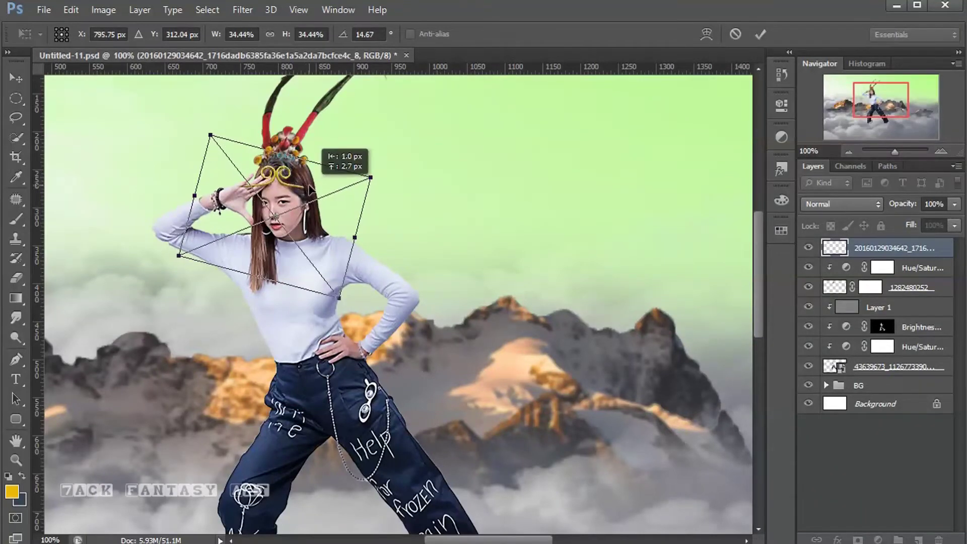
{"action": "left_click", "coordinate": [761, 33]}
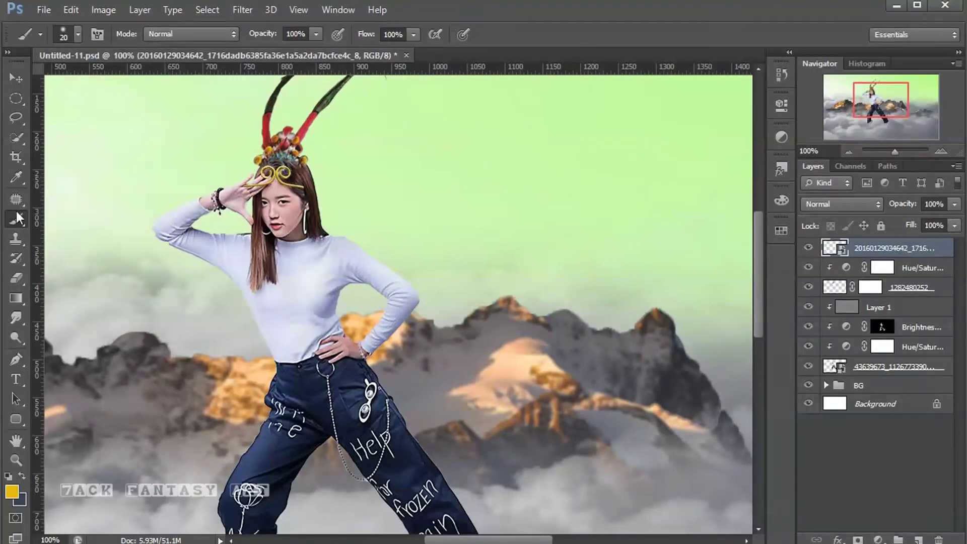
- Copy a lassoed section of the gold band onto a new Layer 2
{"action": "left_click_drag", "start_coordinate": [13, 118], "coordinate": [71, 112]}
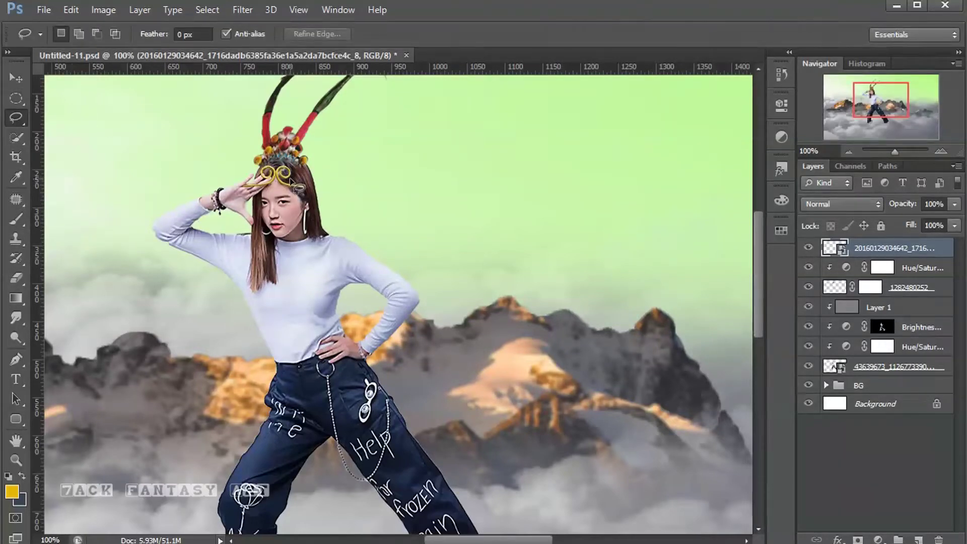
{"action": "mouse_move", "coordinate": [293, 194]}
{"action": "left_mouse_down"}
{"action": "mouse_move", "coordinate": [316, 194]}
{"action": "mouse_move", "coordinate": [294, 183]}
{"action": "mouse_move", "coordinate": [334, 194]}
{"action": "left_mouse_up"}
{"action": "key", "text": "ctrl+j"}
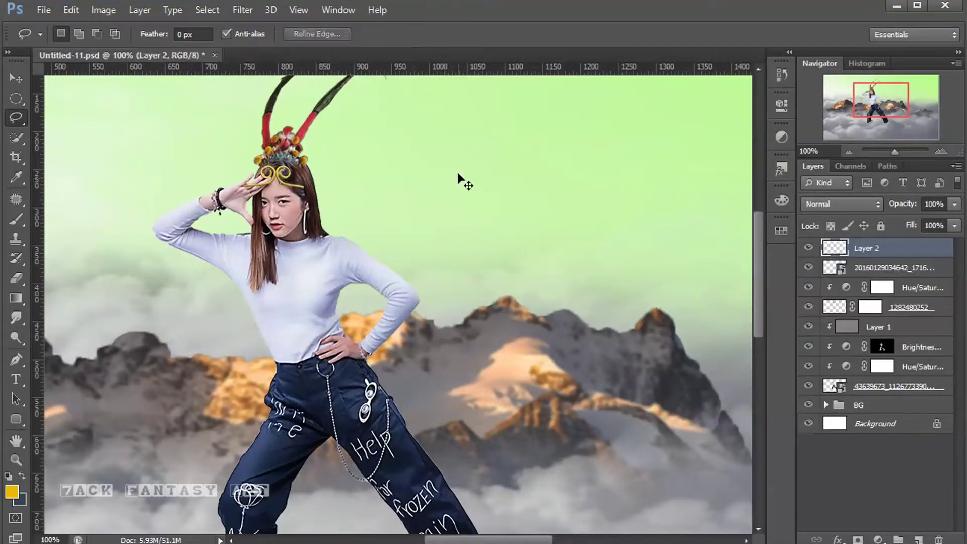
- Shift the copied band piece right and rotate it about -13.9°
{"action": "left_click", "coordinate": [15, 78]}
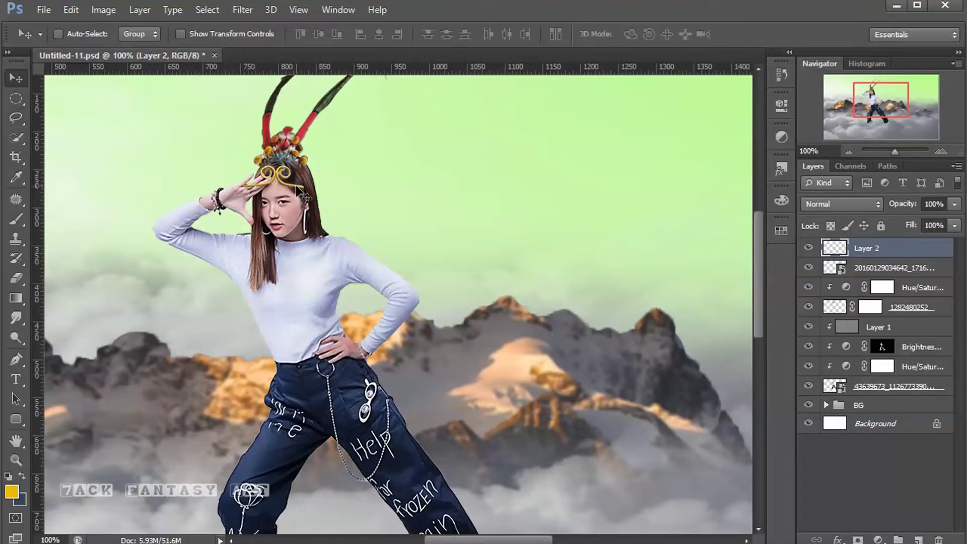
{"action": "left_click_drag", "start_coordinate": [297, 187], "coordinate": [327, 193]}
{"action": "key", "text": "ctrl+t"}
{"action": "left_click_drag", "start_coordinate": [382, 210], "coordinate": [383, 197]}
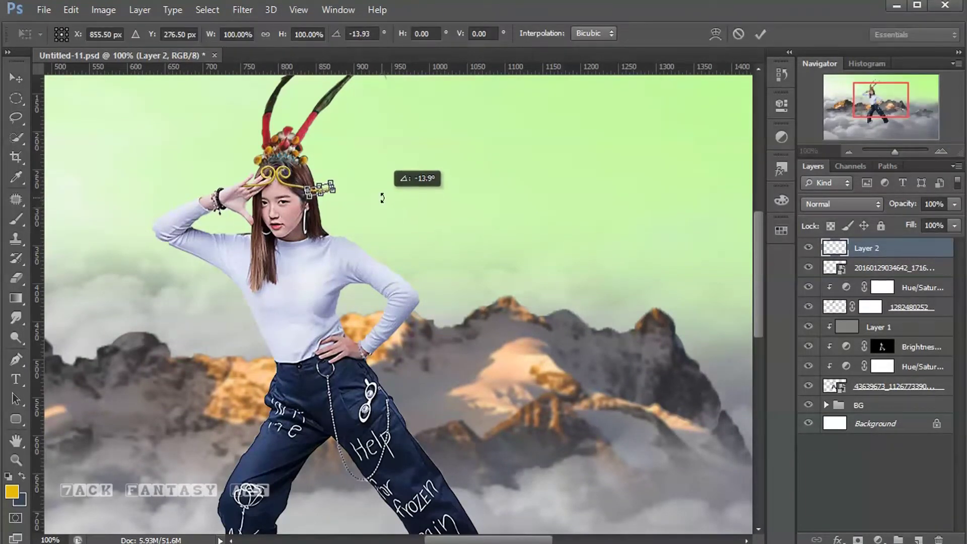
{"action": "left_click", "coordinate": [760, 34]}
{"action": "left_click_drag", "start_coordinate": [323, 195], "coordinate": [340, 196]}
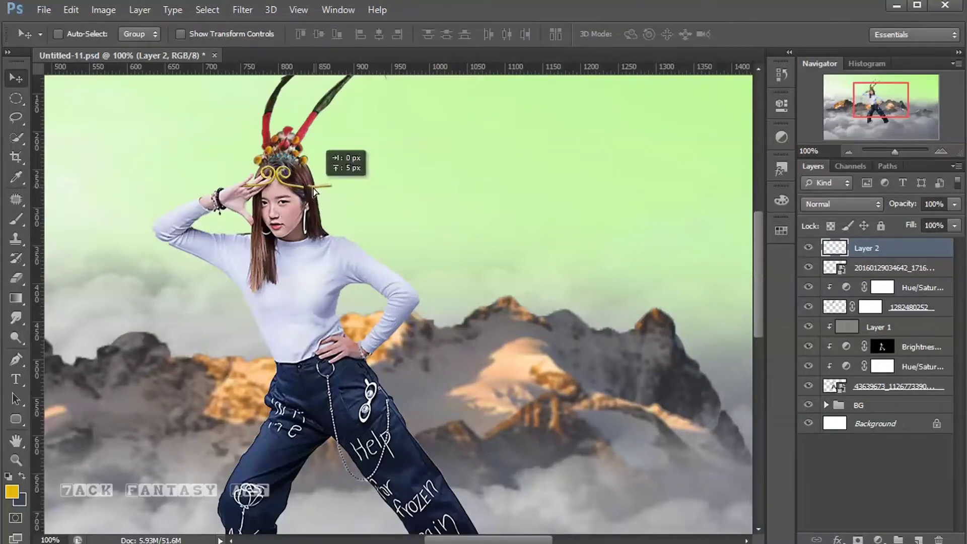
{"action": "left_click", "coordinate": [834, 272]}
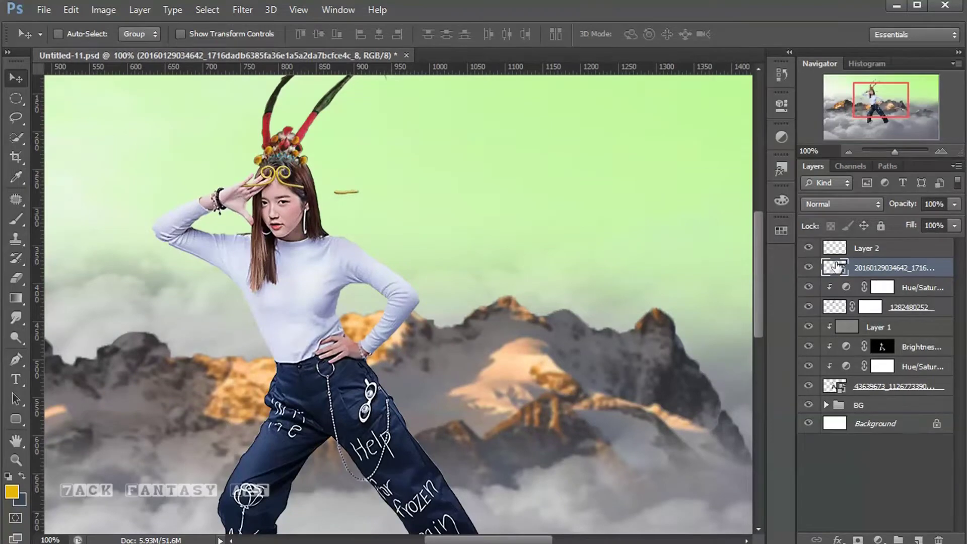
- Warp the right side of the golden circlet so it curves around her head
{"action": "key", "text": "ctrl+t"}
{"action": "right_click", "coordinate": [310, 223]}
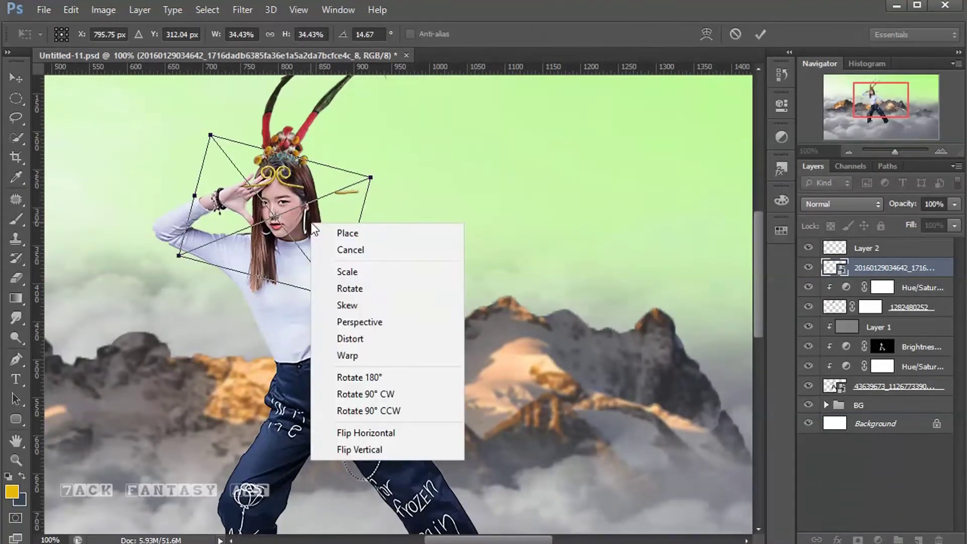
{"action": "left_click", "coordinate": [358, 353]}
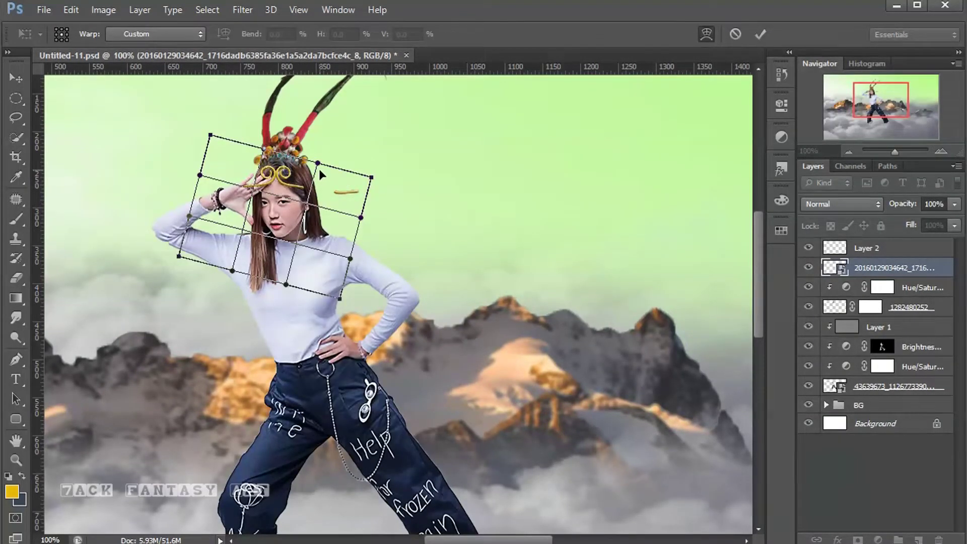
{"action": "left_click_drag", "start_coordinate": [373, 179], "coordinate": [375, 176]}
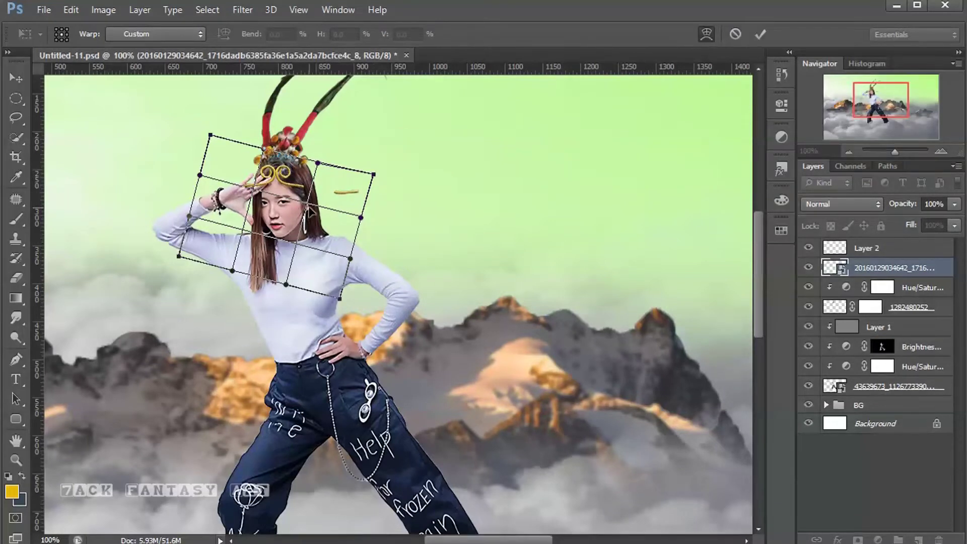
{"action": "left_click_drag", "start_coordinate": [361, 218], "coordinate": [358, 206]}
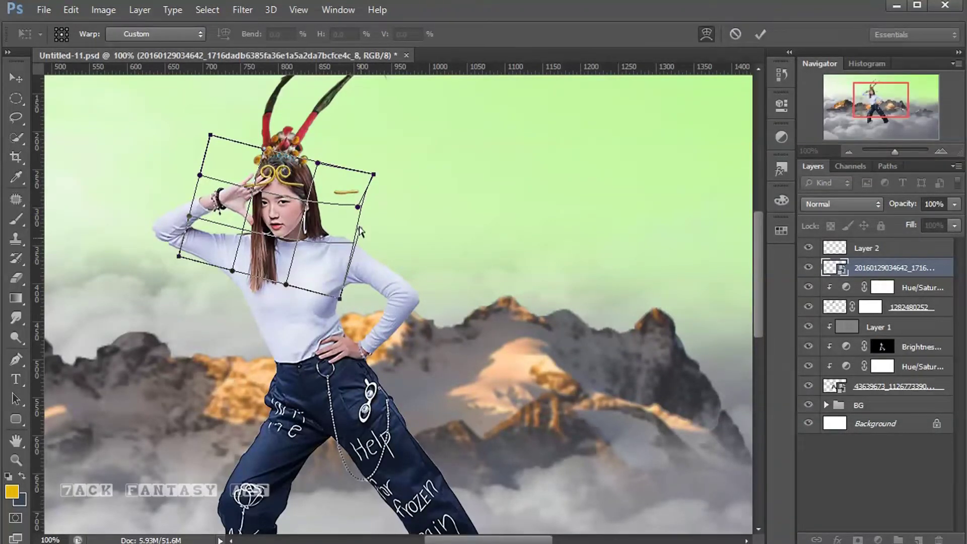
{"action": "mouse_move", "coordinate": [340, 298]}
{"action": "left_mouse_down"}
{"action": "mouse_move", "coordinate": [364, 270]}
{"action": "mouse_move", "coordinate": [362, 253]}
{"action": "left_mouse_up"}
{"action": "left_click_drag", "start_coordinate": [357, 207], "coordinate": [348, 210]}
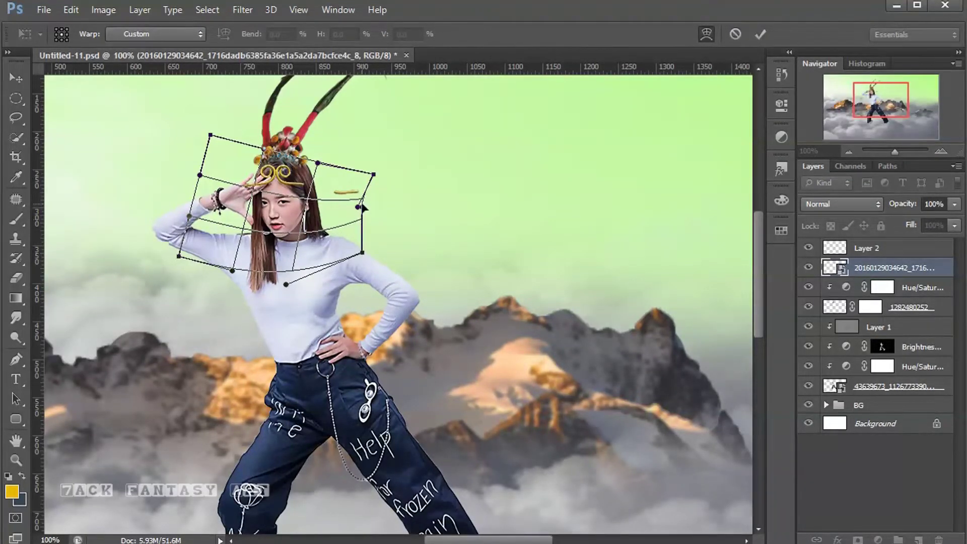
{"action": "left_click_drag", "start_coordinate": [373, 175], "coordinate": [365, 169]}
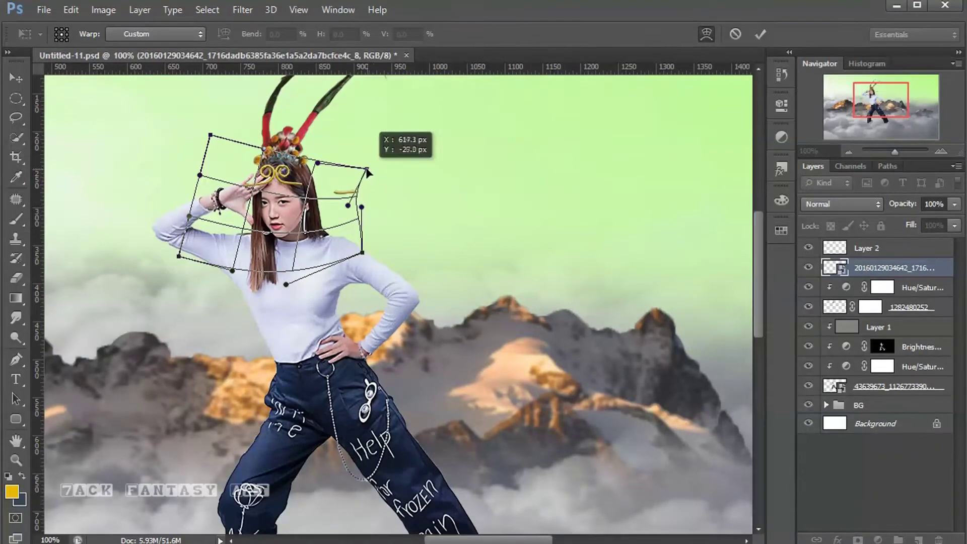
{"action": "left_click", "coordinate": [762, 34]}
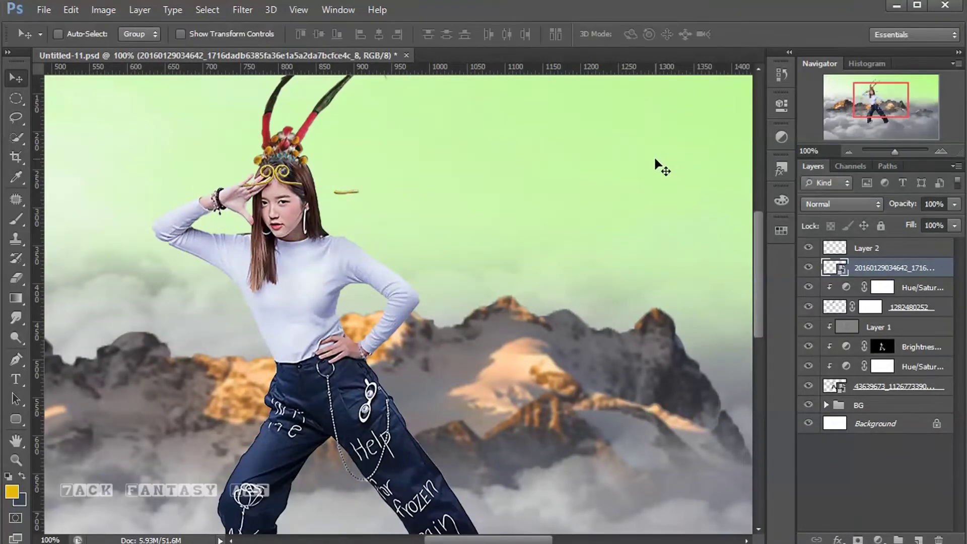
- Rotate the Layer 2 band piece to about -9.9° and move it up against the circlet
{"action": "left_click", "coordinate": [841, 249]}
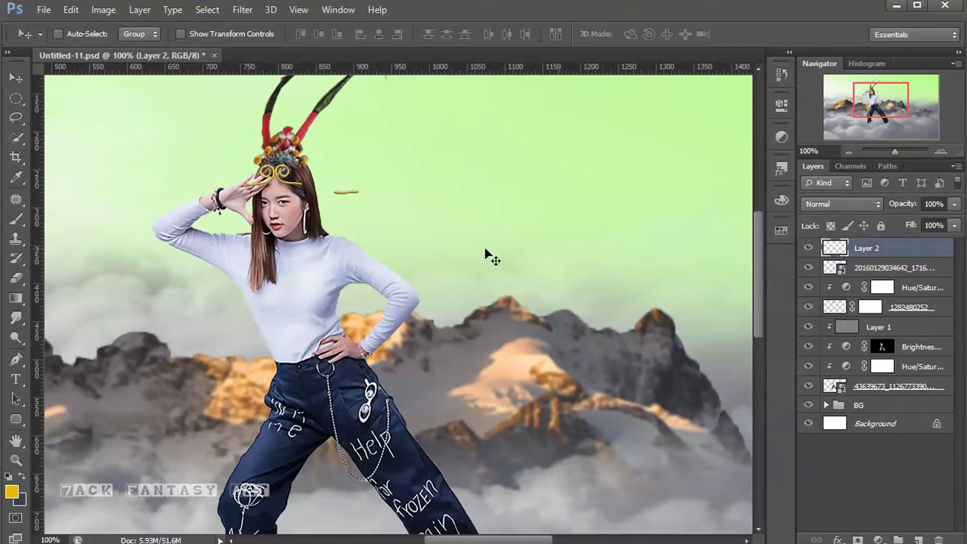
{"action": "key", "text": "ctrl+t"}
{"action": "left_click_drag", "start_coordinate": [430, 199], "coordinate": [429, 186]}
{"action": "mouse_move", "coordinate": [350, 189]}
{"action": "left_mouse_down"}
{"action": "mouse_move", "coordinate": [347, 178]}
{"action": "mouse_move", "coordinate": [316, 182]}
{"action": "left_mouse_up"}
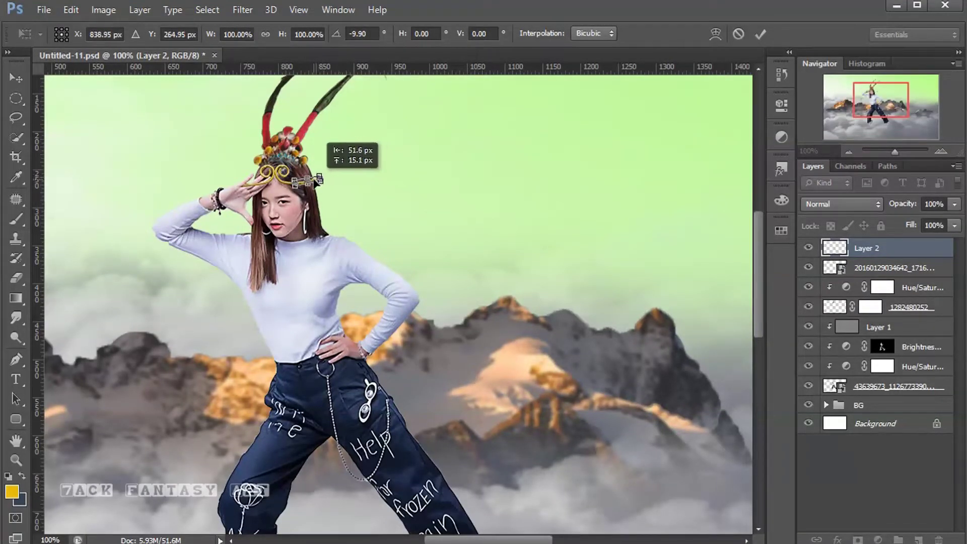
{"action": "left_click", "coordinate": [760, 34]}
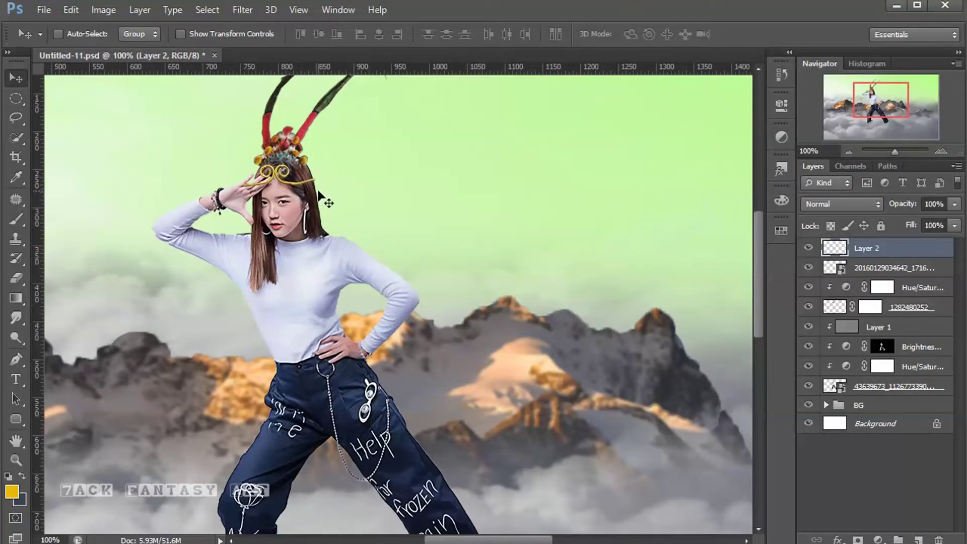
{"action": "left_click", "coordinate": [829, 272]}
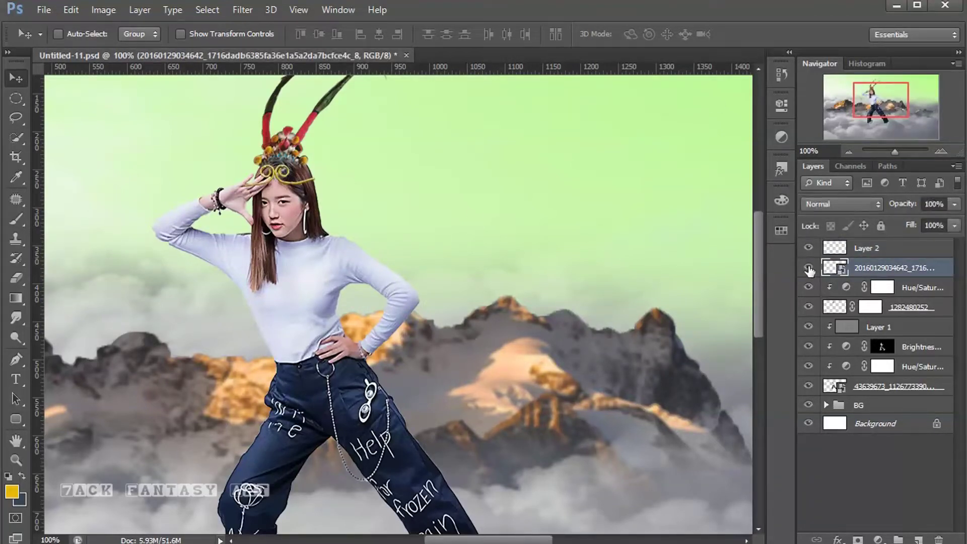
- Mask the headpiece layer and paint out the band's end over her fingers with a small brush
{"action": "left_click", "coordinate": [858, 539]}
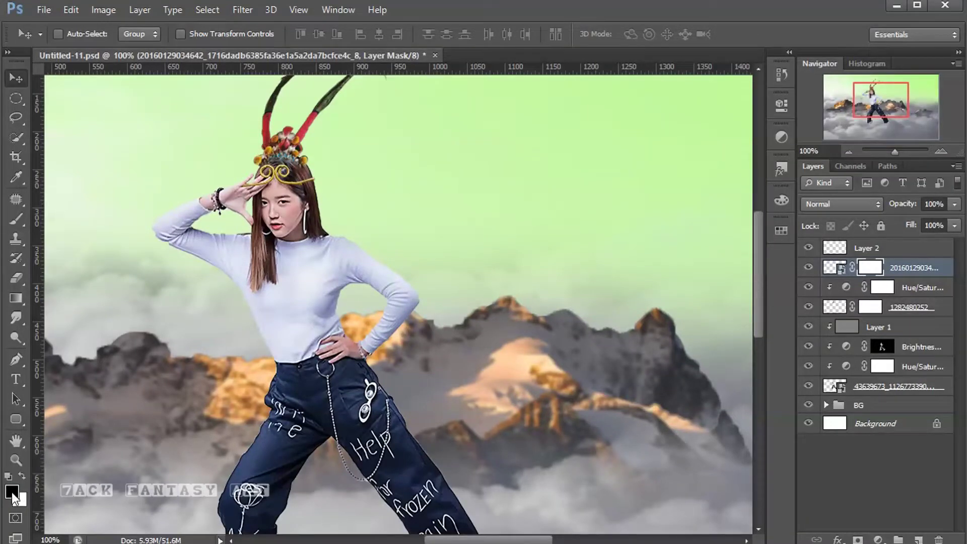
{"action": "left_click", "coordinate": [15, 222]}
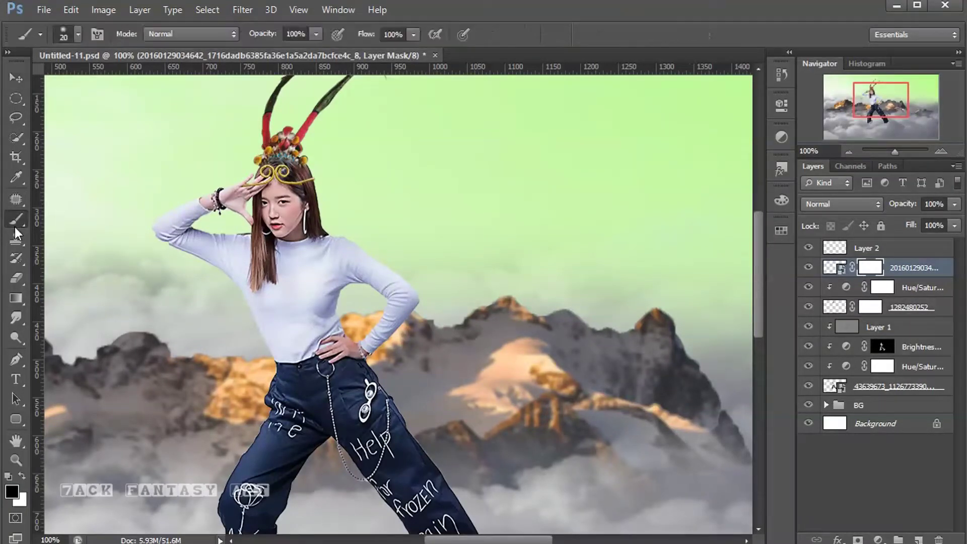
{"action": "left_click", "coordinate": [316, 34]}
{"action": "left_click", "coordinate": [500, 47]}
{"action": "key", "text": "ctrl+plus"}
{"action": "left_click_drag", "start_coordinate": [95, 310], "coordinate": [422, 371]}
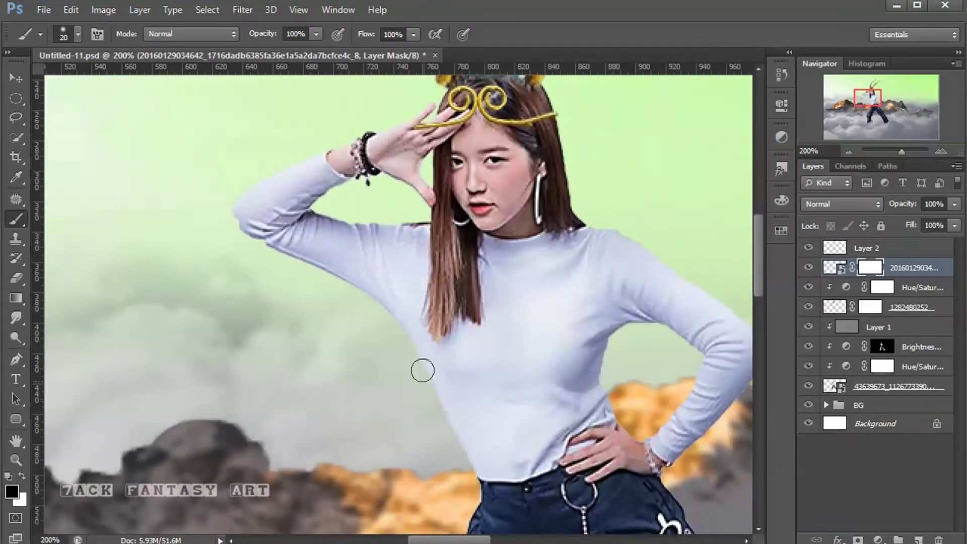
{"action": "scroll", "coordinate": [422, 371], "scroll_direction": "up", "scroll_amount": 3}
{"action": "scroll", "coordinate": [396, 324], "scroll_direction": "up", "scroll_amount": 3}
{"action": "key", "text": "bracketleft"}
{"action": "key", "text": "bracketleft"}
{"action": "key", "text": "bracketleft"}
{"action": "left_click_drag", "start_coordinate": [409, 250], "coordinate": [431, 247]}
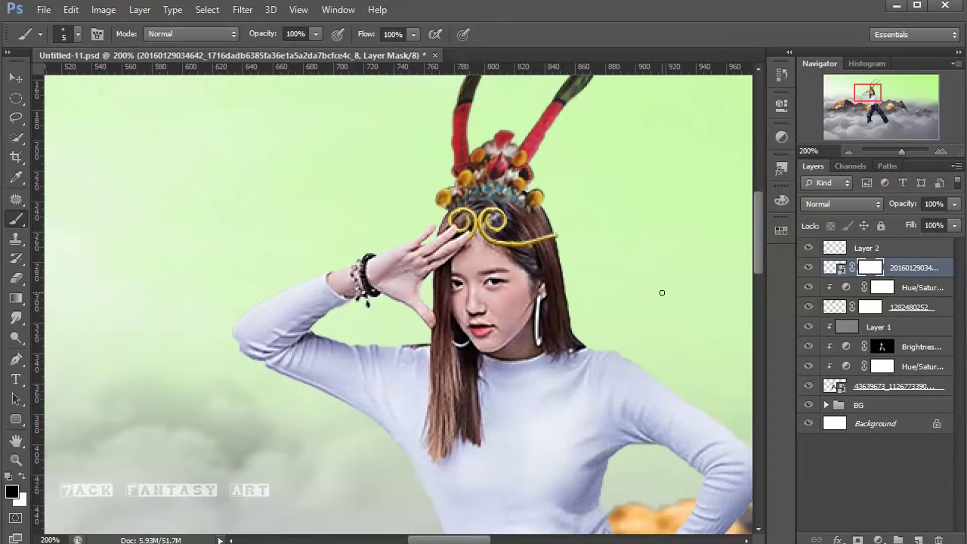
{"action": "left_click", "coordinate": [808, 269]}
- Add a layer mask to Layer 2 and target the headpiece layer's mask
{"action": "left_click", "coordinate": [835, 247]}
{"action": "left_click", "coordinate": [858, 540]}
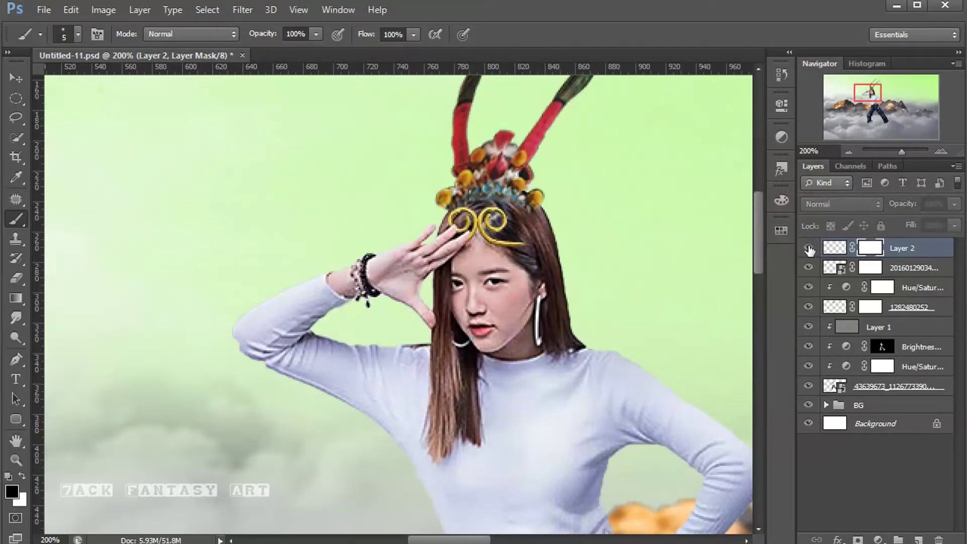
{"action": "left_click", "coordinate": [835, 247]}
{"action": "left_click", "coordinate": [875, 270]}
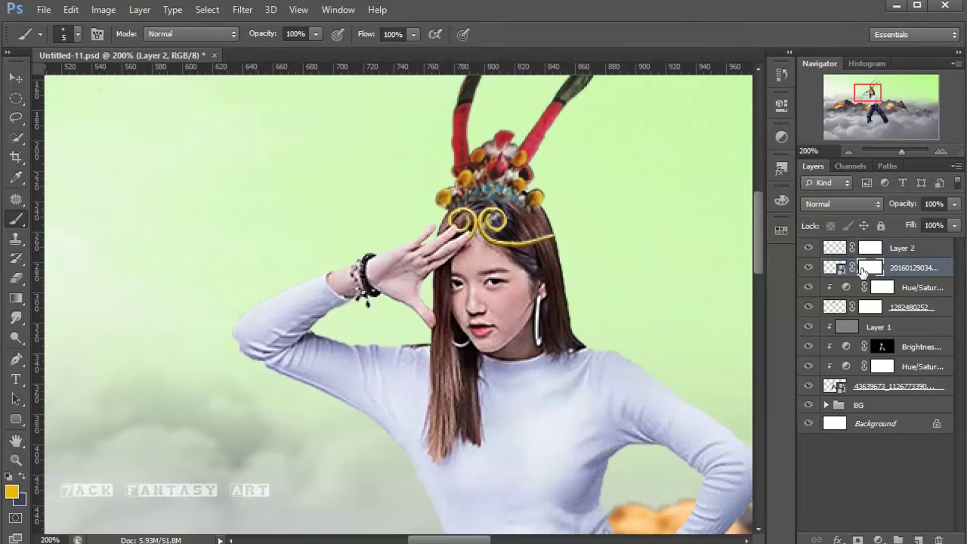
- Add a new Layer 3 clipped to Layer 1 and set black as the brush colour
{"action": "left_click", "coordinate": [809, 286]}
{"action": "left_click", "coordinate": [809, 327]}
{"action": "left_click", "coordinate": [840, 328]}
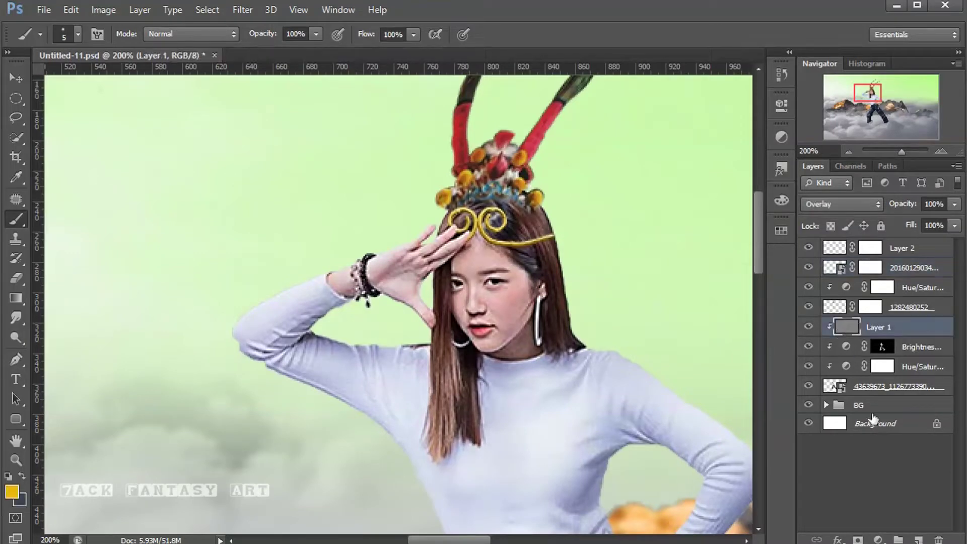
{"action": "left_click", "coordinate": [925, 537]}
{"action": "right_click", "coordinate": [907, 331]}
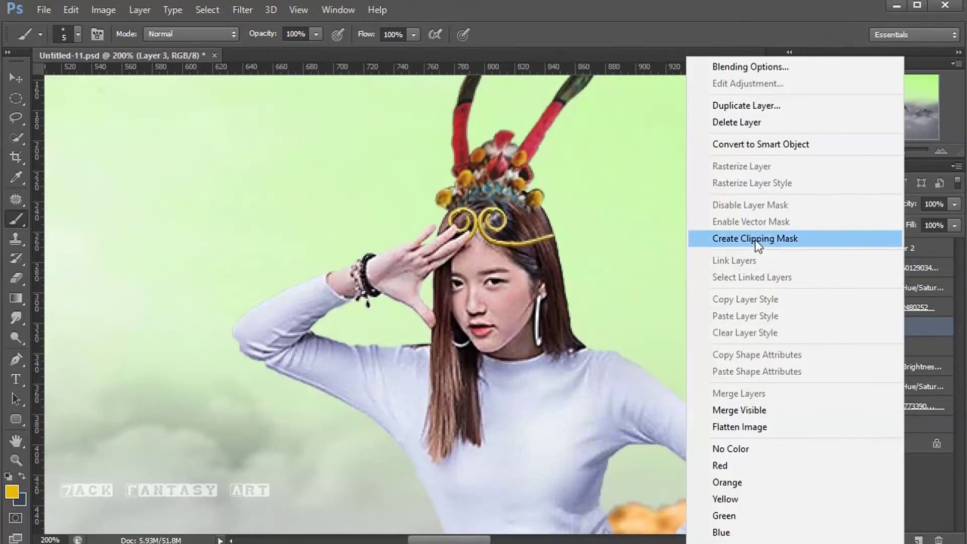
{"action": "left_click", "coordinate": [756, 240]}
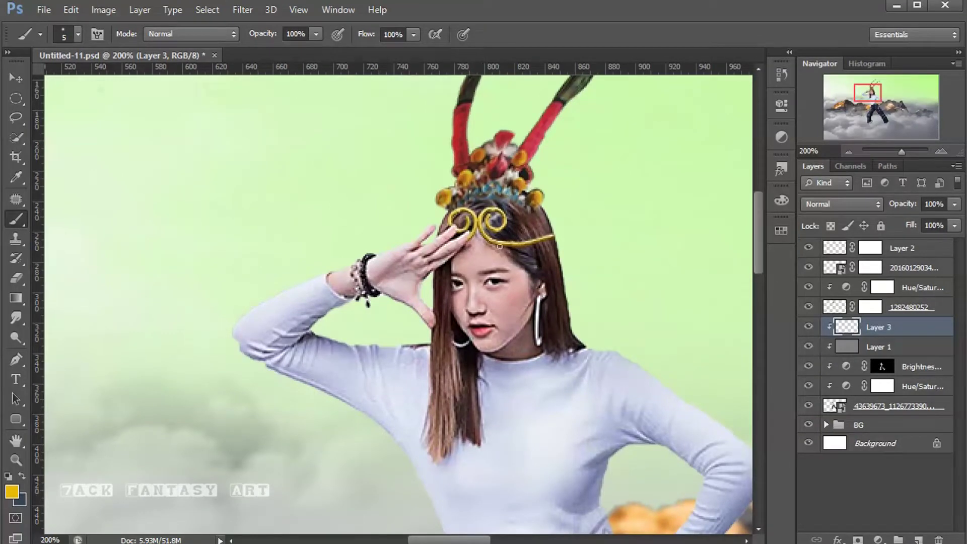
{"action": "left_click", "coordinate": [12, 491]}
{"action": "left_click", "coordinate": [547, 413]}
{"action": "left_click", "coordinate": [872, 214]}
{"action": "key", "text": "b"}
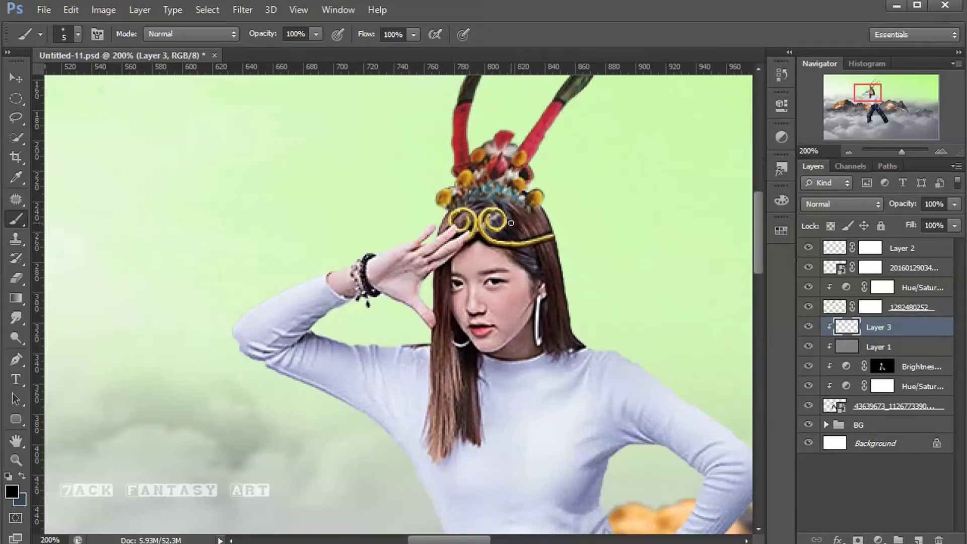
- Blend Layer 3 with Soft Light at 81% opacity and fit the composite on screen
{"action": "left_click", "coordinate": [824, 201]}
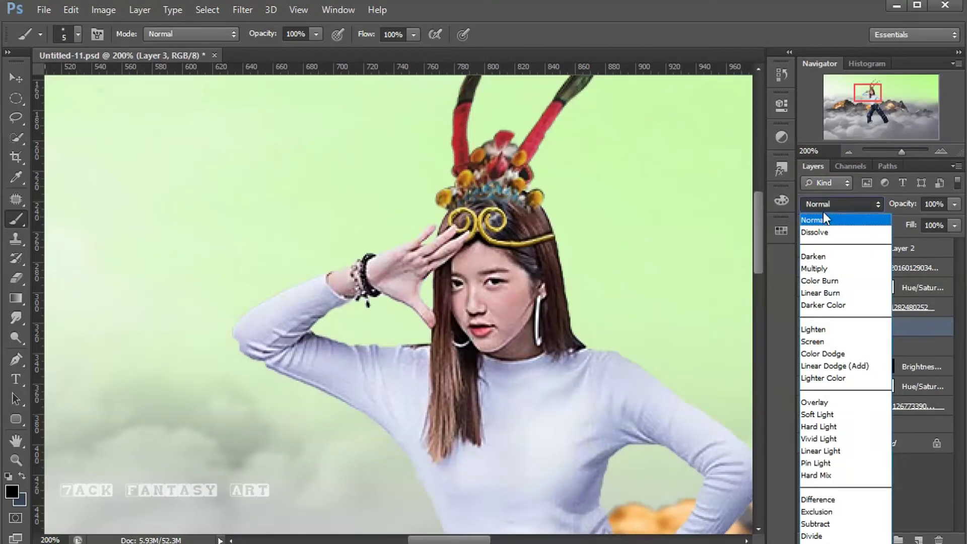
{"action": "left_click", "coordinate": [823, 413]}
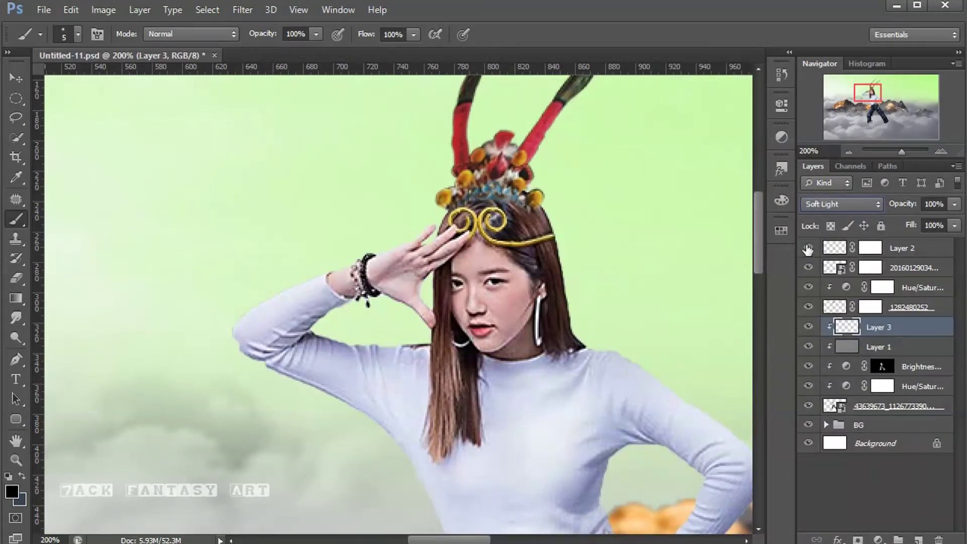
{"action": "left_click", "coordinate": [955, 204]}
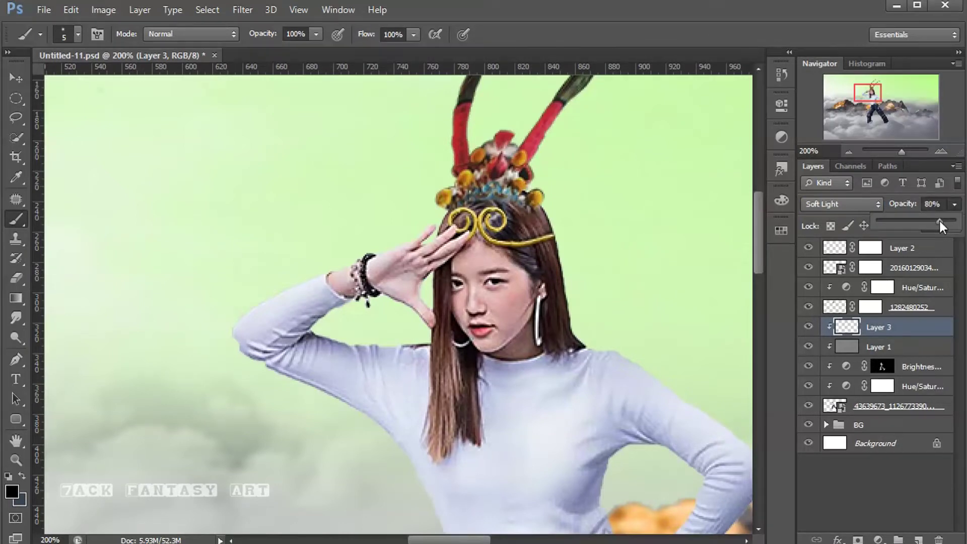
{"action": "left_click", "coordinate": [809, 328]}
{"action": "key", "text": "ctrl+0"}
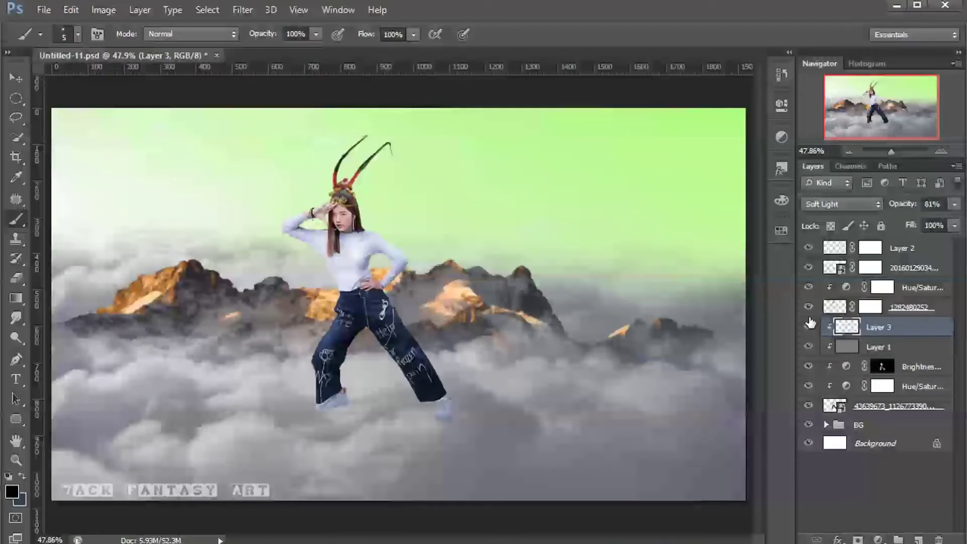
- Place cloud 013, scaled to about 61%, under the girl's right-hand foot
{"action": "left_click", "coordinate": [917, 249]}
{"action": "left_click", "coordinate": [43, 12]}
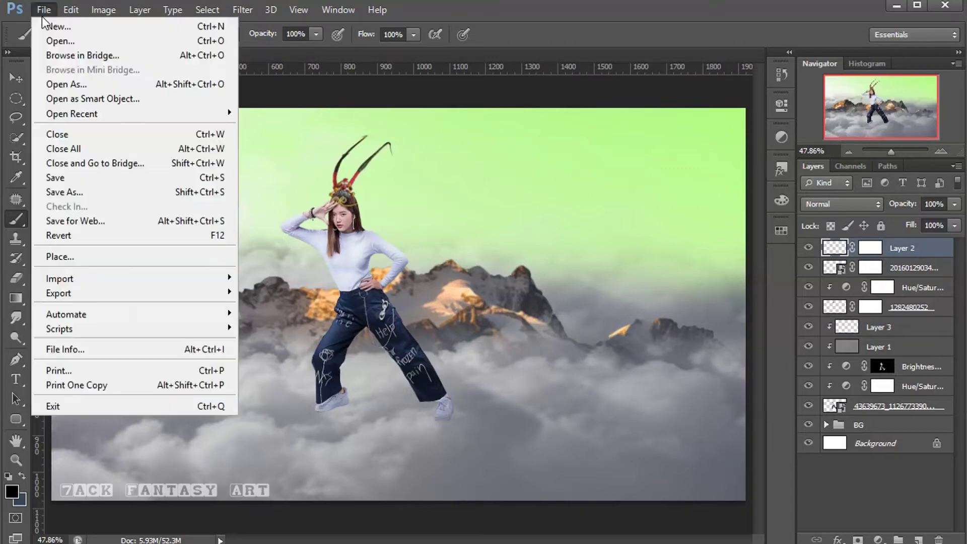
{"action": "left_click", "coordinate": [69, 258]}
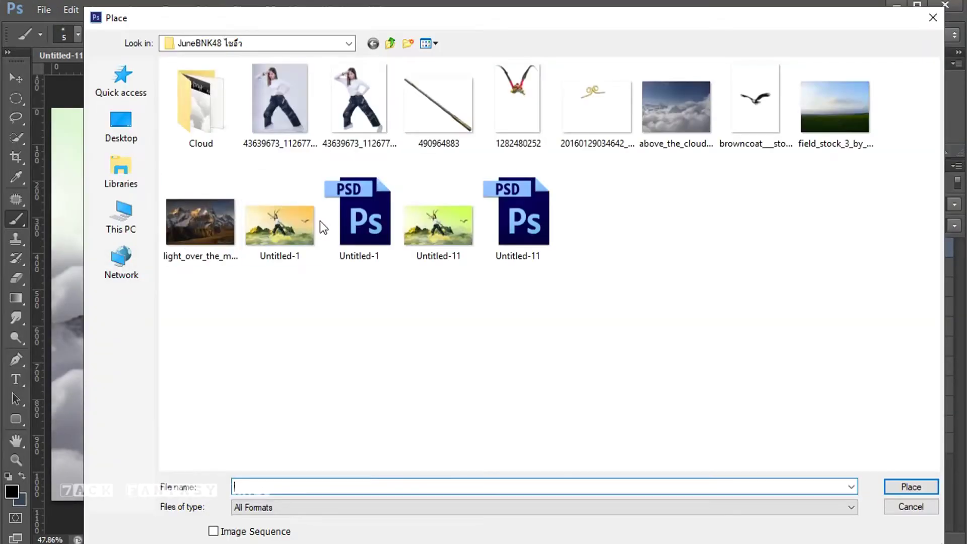
{"action": "double_click", "coordinate": [186, 108]}
{"action": "left_click", "coordinate": [431, 221]}
{"action": "left_click", "coordinate": [513, 218]}
{"action": "left_click", "coordinate": [439, 219]}
{"action": "left_click", "coordinate": [902, 489]}
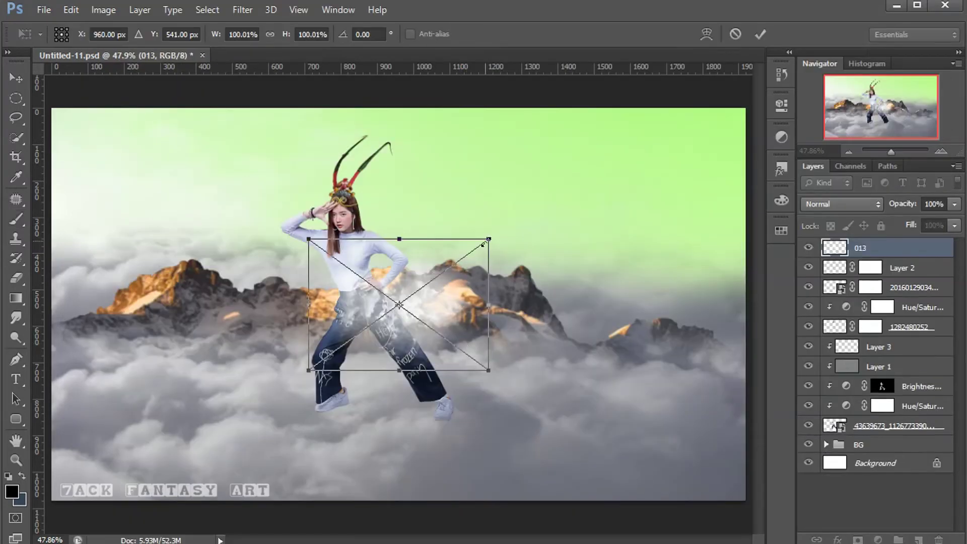
{"action": "left_click_drag", "start_coordinate": [486, 238], "coordinate": [417, 286]}
{"action": "left_click_drag", "start_coordinate": [364, 351], "coordinate": [448, 443]}
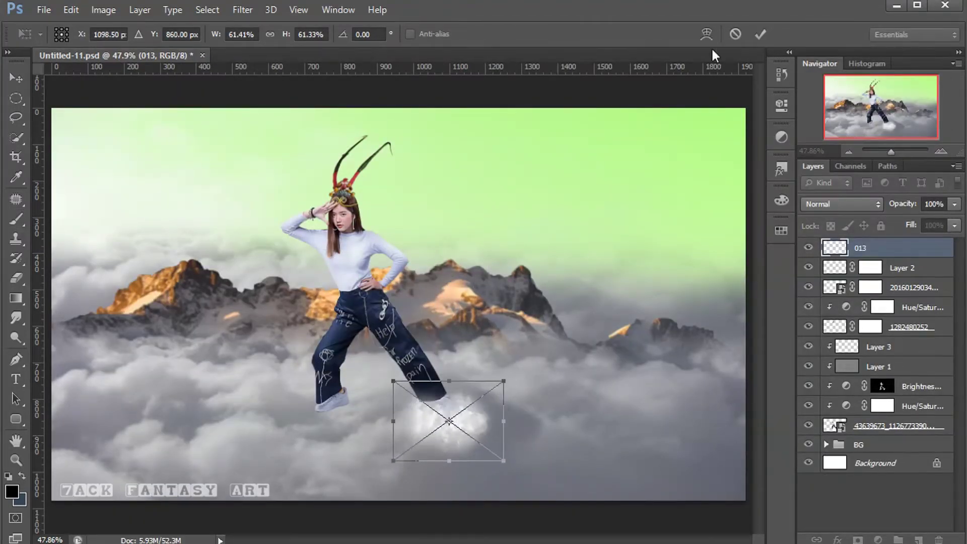
{"action": "key", "text": "b"}
{"action": "left_click", "coordinate": [759, 35]}
- Place cloud 001 at about 57%, tilted about 25°, onto her left foot
{"action": "left_click", "coordinate": [43, 10]}
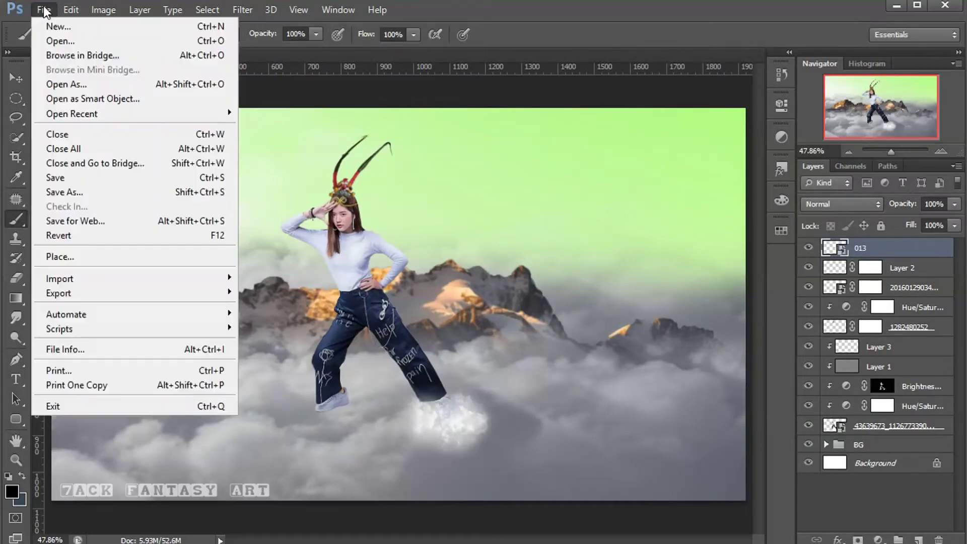
{"action": "left_click", "coordinate": [58, 252]}
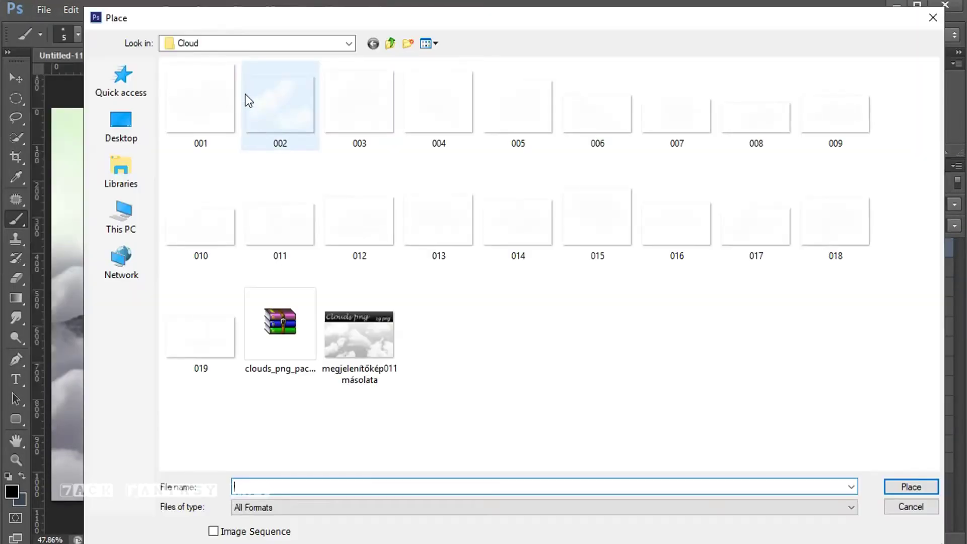
{"action": "left_click", "coordinate": [206, 117]}
{"action": "left_click", "coordinate": [892, 487]}
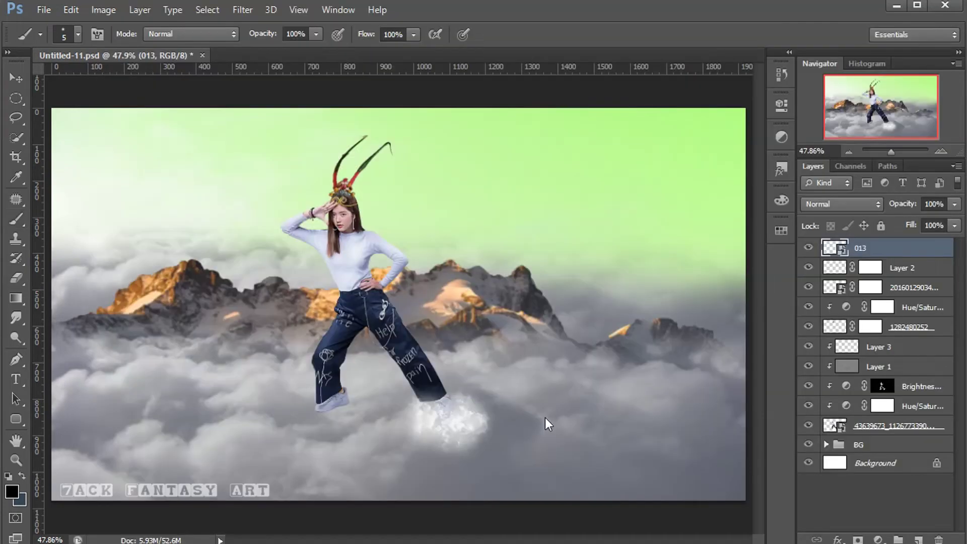
{"action": "left_click_drag", "start_coordinate": [471, 232], "coordinate": [408, 294]}
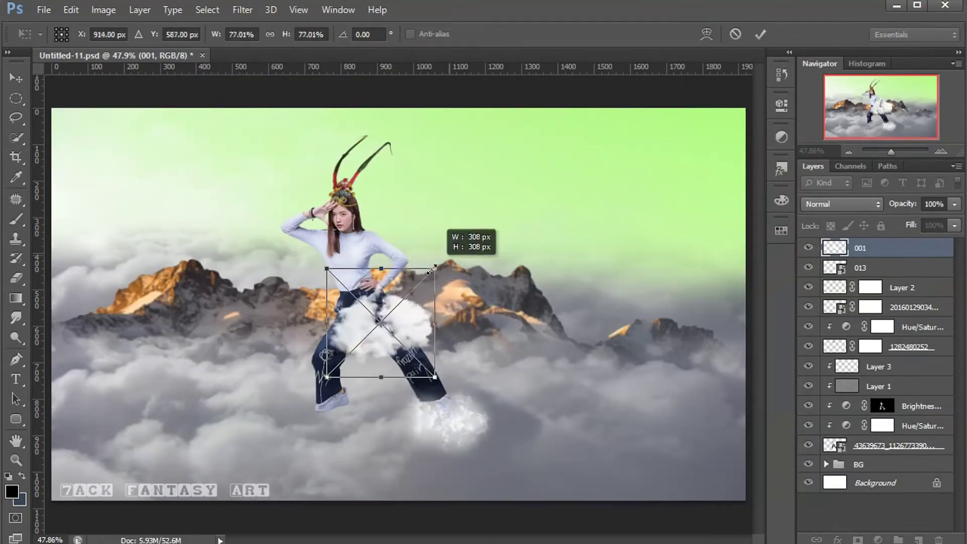
{"action": "left_click_drag", "start_coordinate": [363, 368], "coordinate": [336, 428]}
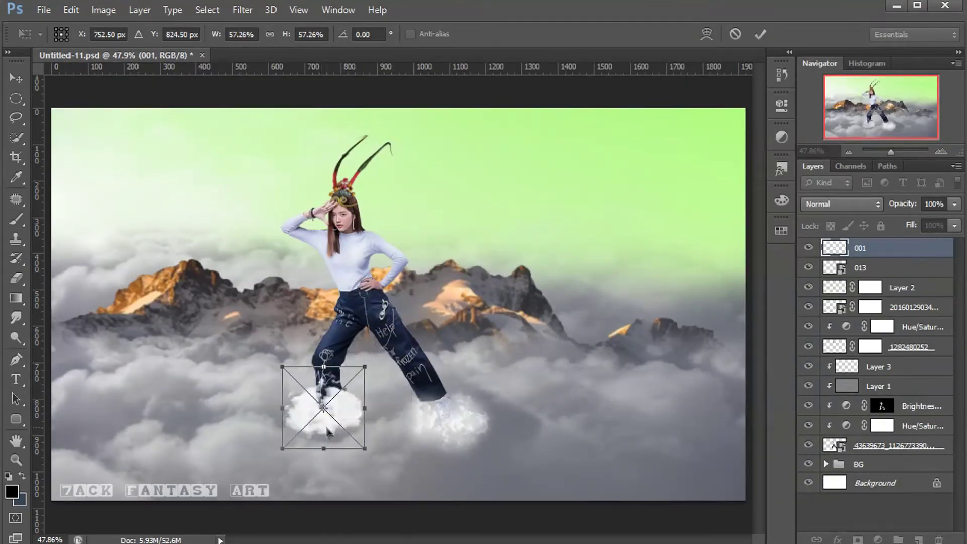
{"action": "mouse_move", "coordinate": [380, 454]}
{"action": "left_mouse_down"}
{"action": "mouse_move", "coordinate": [352, 471]}
{"action": "mouse_move", "coordinate": [334, 435]}
{"action": "left_mouse_up"}
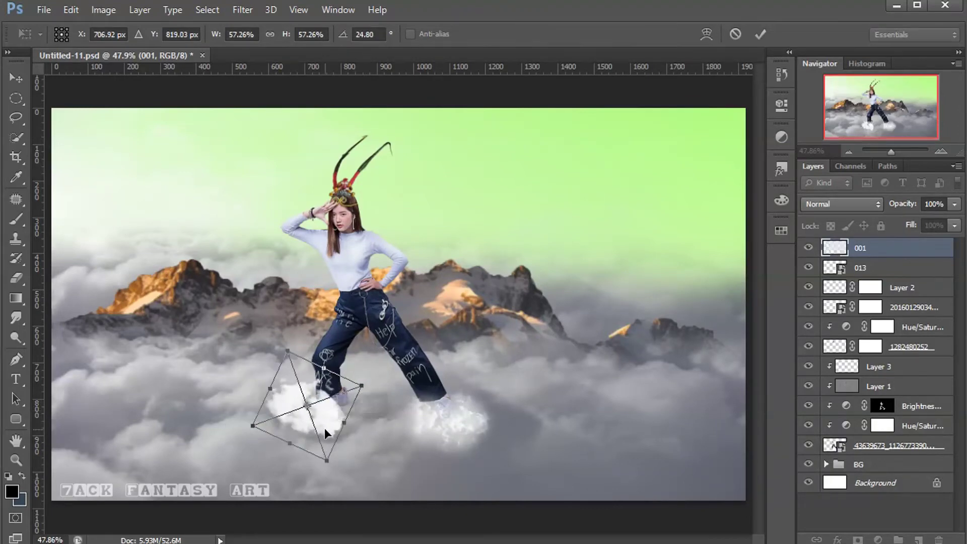
{"action": "key", "text": "Return"}
- Place cloud 012 at about 63% and cloud 007 onto the girl's feet
{"action": "key", "text": "ctrl+shift+p"}
{"action": "left_click", "coordinate": [339, 230]}
{"action": "double_click", "coordinate": [340, 230]}
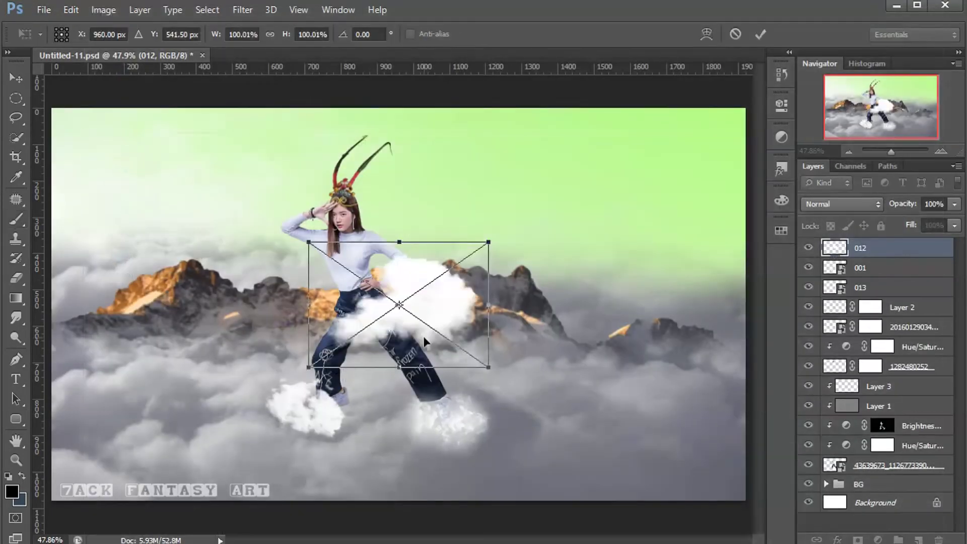
{"action": "left_click_drag", "start_coordinate": [492, 242], "coordinate": [432, 255]}
{"action": "mouse_move", "coordinate": [373, 329]}
{"action": "left_mouse_down"}
{"action": "mouse_move", "coordinate": [388, 446]}
{"action": "mouse_move", "coordinate": [395, 434]}
{"action": "left_mouse_up"}
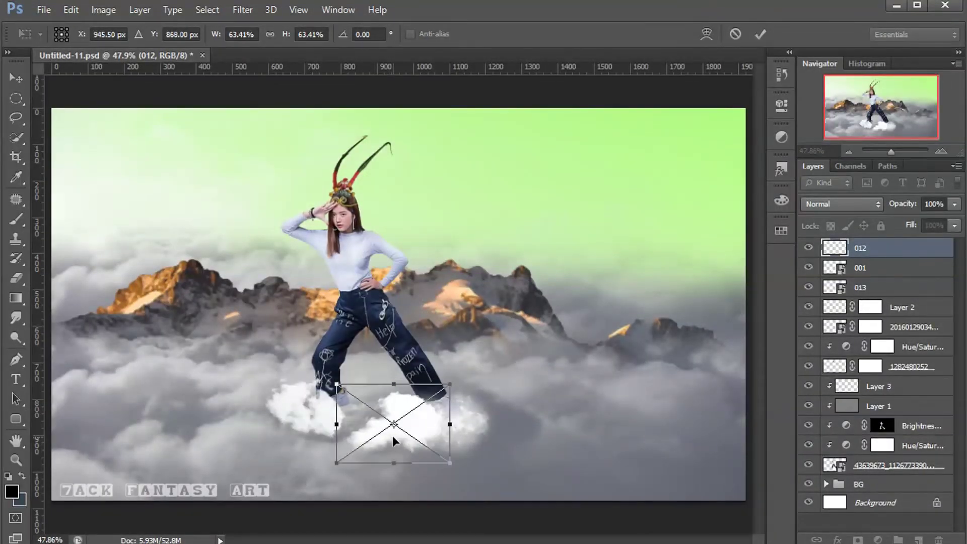
{"action": "key", "text": "Return"}
{"action": "key", "text": "ctrl+shift+p"}
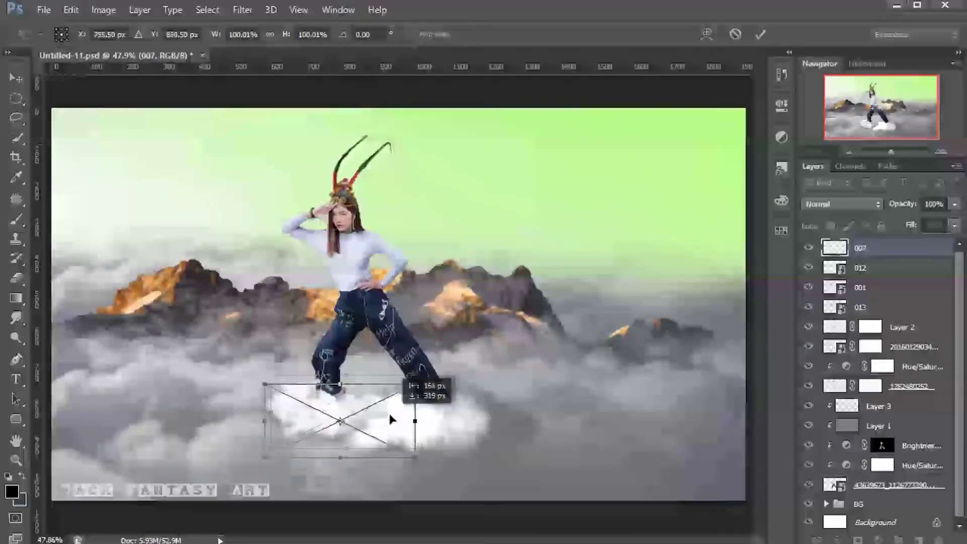
{"action": "key", "text": "Return"}
- Place cloud 009 flipped horizontally, shrunk and set below her feet
{"action": "left_click", "coordinate": [44, 10]}
{"action": "left_click", "coordinate": [60, 257]}
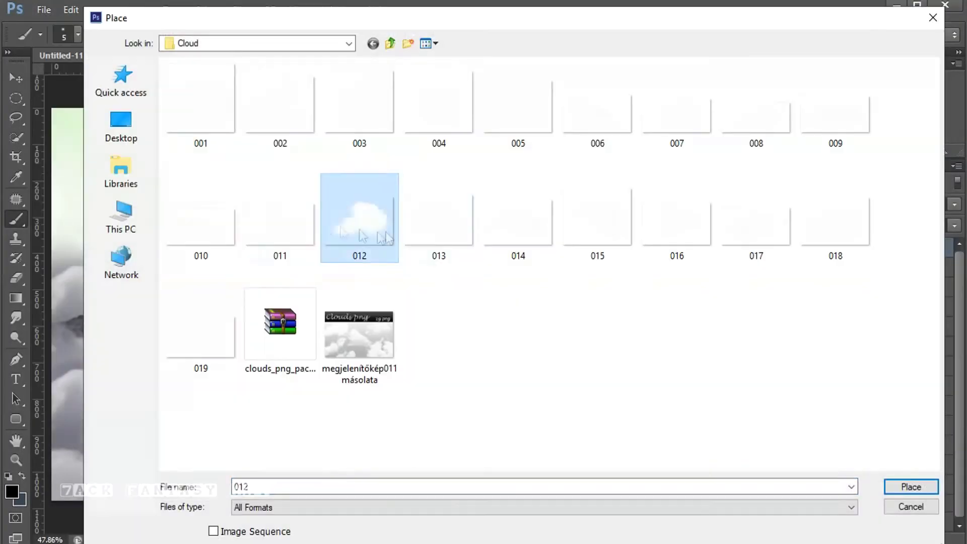
{"action": "left_click", "coordinate": [756, 114]}
{"action": "left_click", "coordinate": [835, 113]}
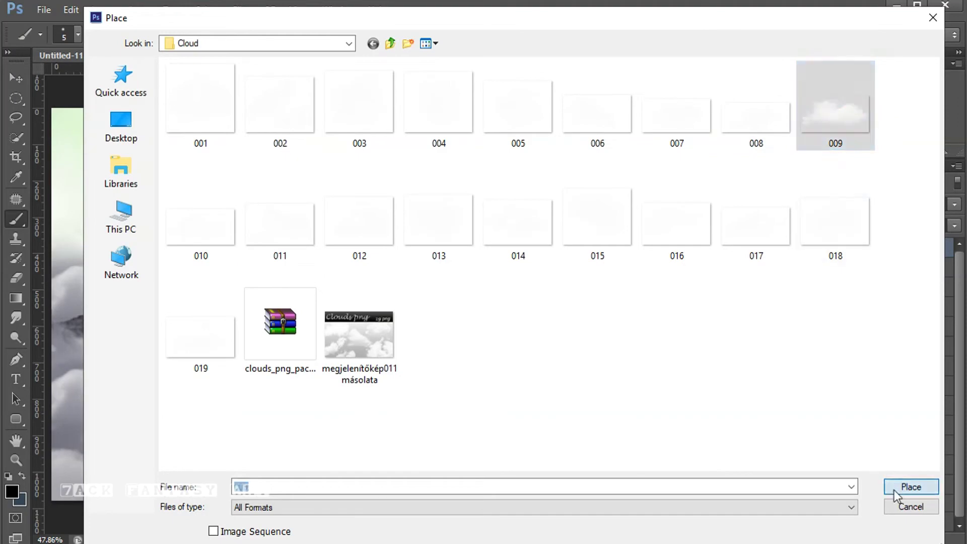
{"action": "left_click", "coordinate": [911, 487]}
{"action": "right_click", "coordinate": [378, 270]}
{"action": "left_click", "coordinate": [444, 480]}
{"action": "mouse_move", "coordinate": [432, 354]}
{"action": "left_mouse_down"}
{"action": "mouse_move", "coordinate": [362, 462]}
{"action": "mouse_move", "coordinate": [382, 447]}
{"action": "left_mouse_up"}
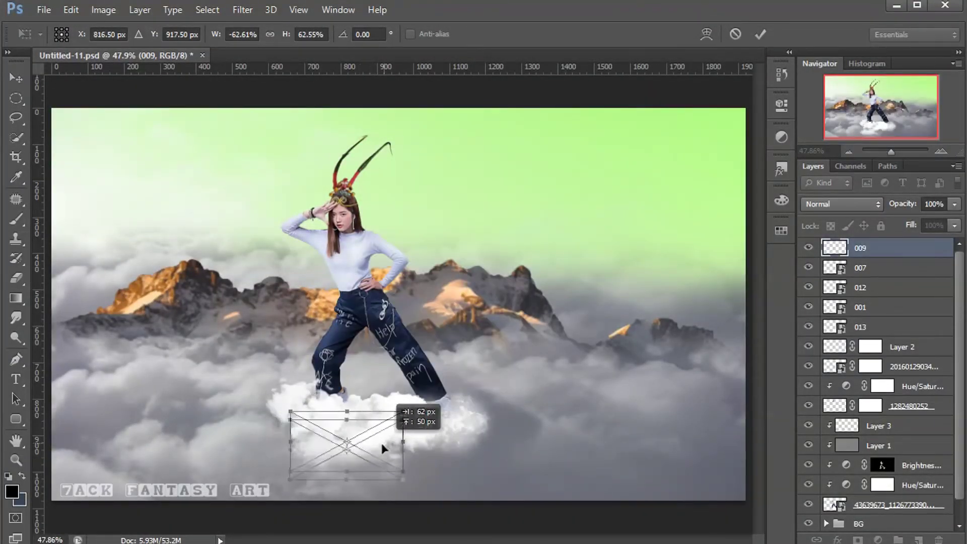
{"action": "key", "text": "b"}
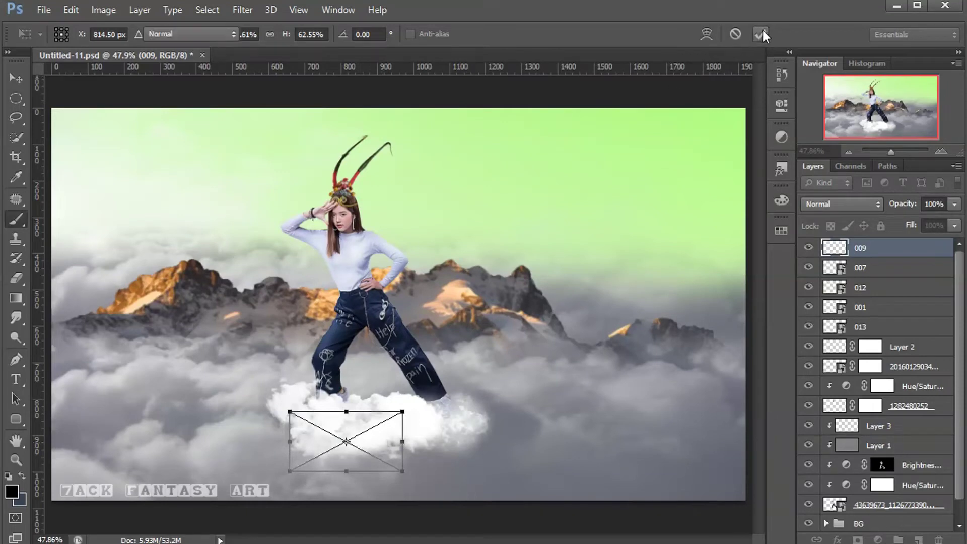
{"action": "left_click", "coordinate": [761, 34]}
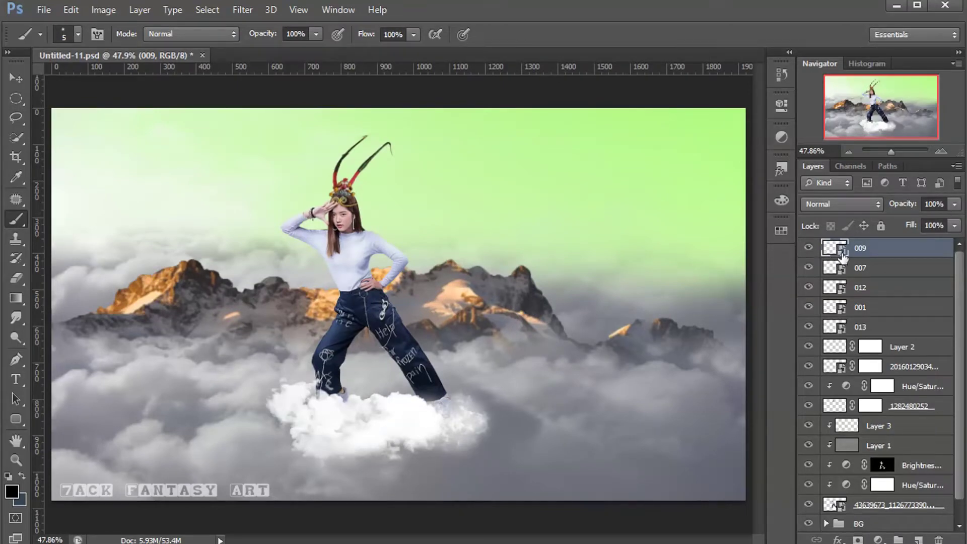
- Merge the five cloud layers into layer 009 and keep a hidden 009 copy
{"action": "left_click", "coordinate": [905, 327], "text": "shift"}
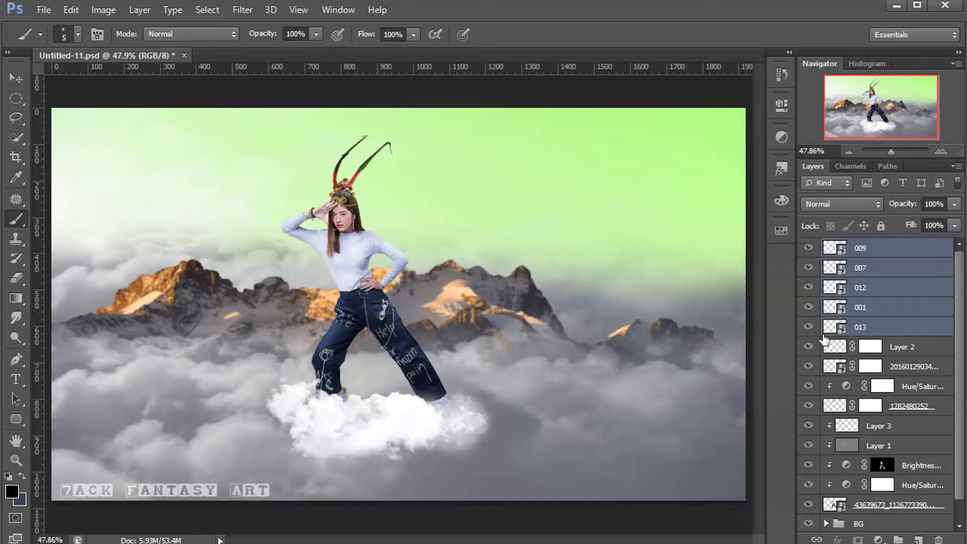
{"action": "left_click", "coordinate": [809, 327]}
{"action": "key", "text": "ctrl+e"}
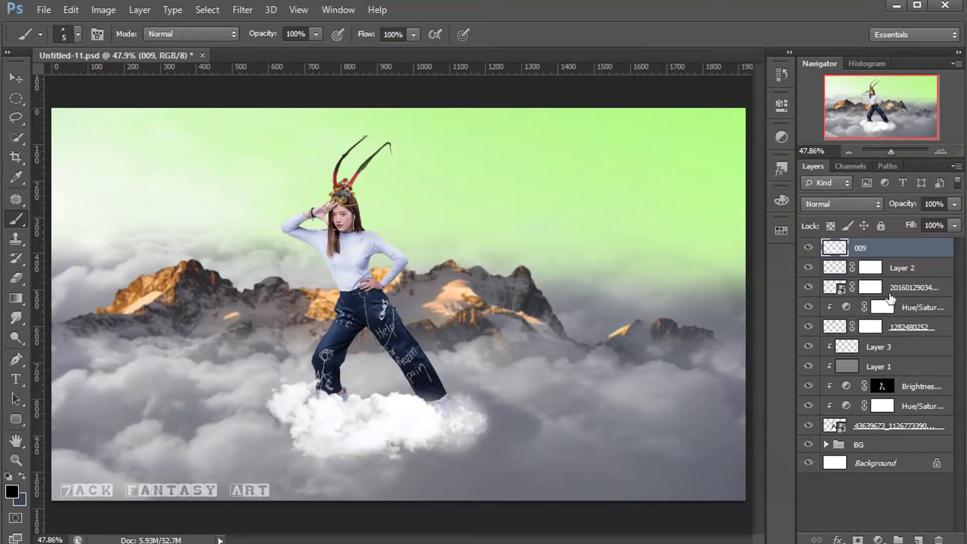
{"action": "key", "text": "ctrl+j"}
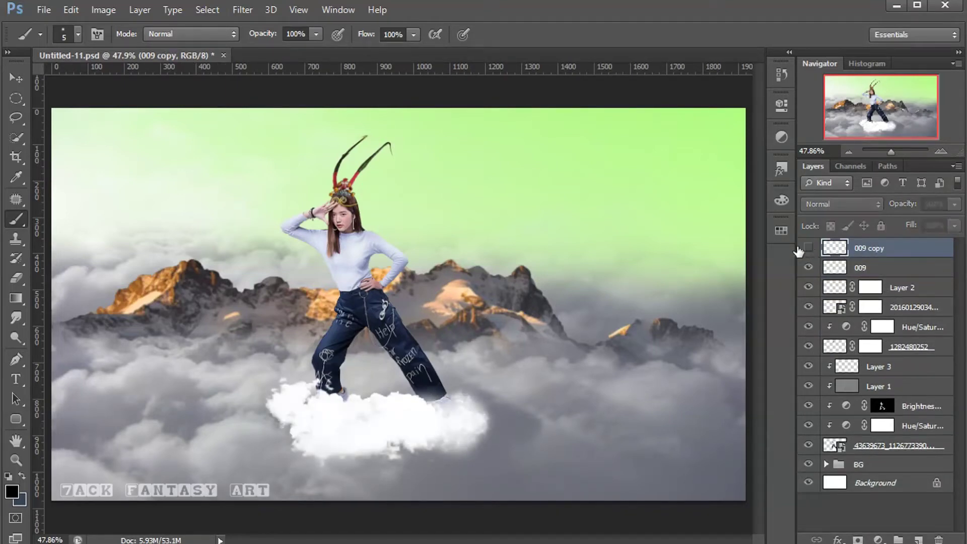
{"action": "left_click", "coordinate": [809, 248]}
{"action": "left_click", "coordinate": [832, 271]}
{"action": "left_click", "coordinate": [808, 269]}
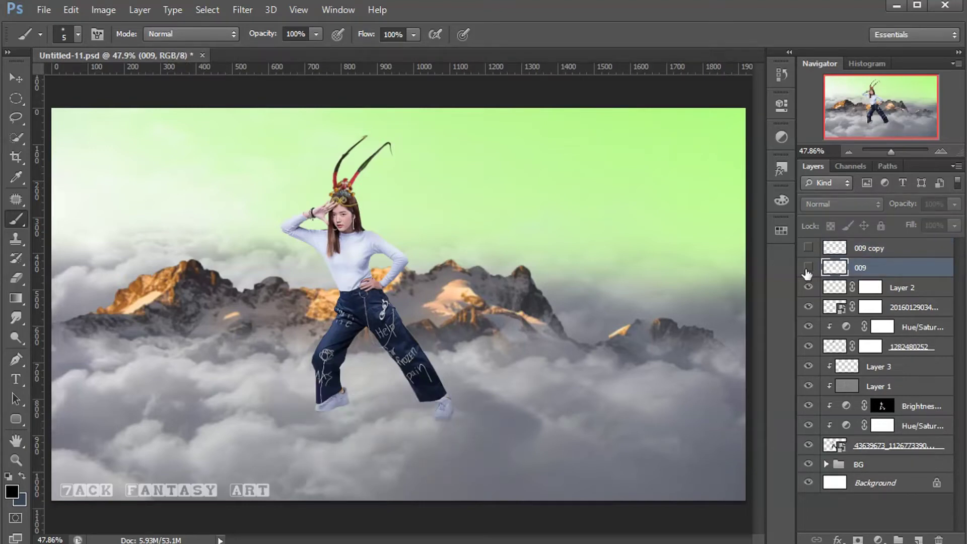
- Add a new Layer 4 clipped to the cloud and pick a golden yellow colour
{"action": "left_click", "coordinate": [920, 539]}
{"action": "right_click", "coordinate": [918, 271]}
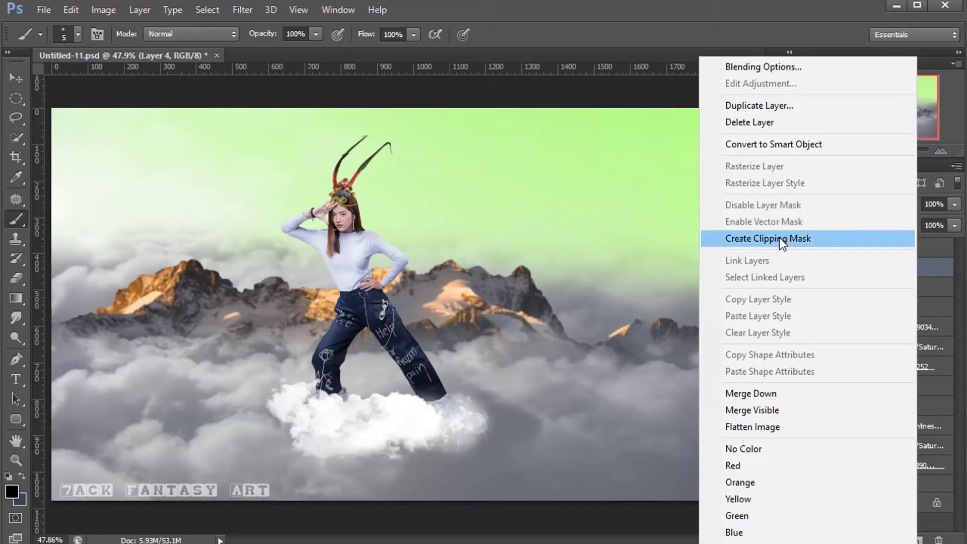
{"action": "left_click", "coordinate": [779, 237]}
{"action": "left_click", "coordinate": [11, 492]}
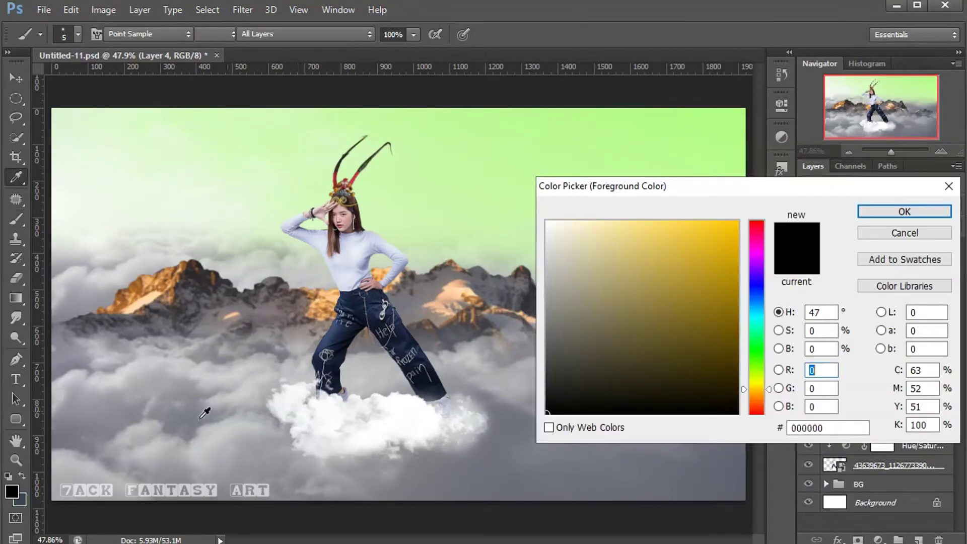
{"action": "left_click_drag", "start_coordinate": [702, 281], "coordinate": [733, 238]}
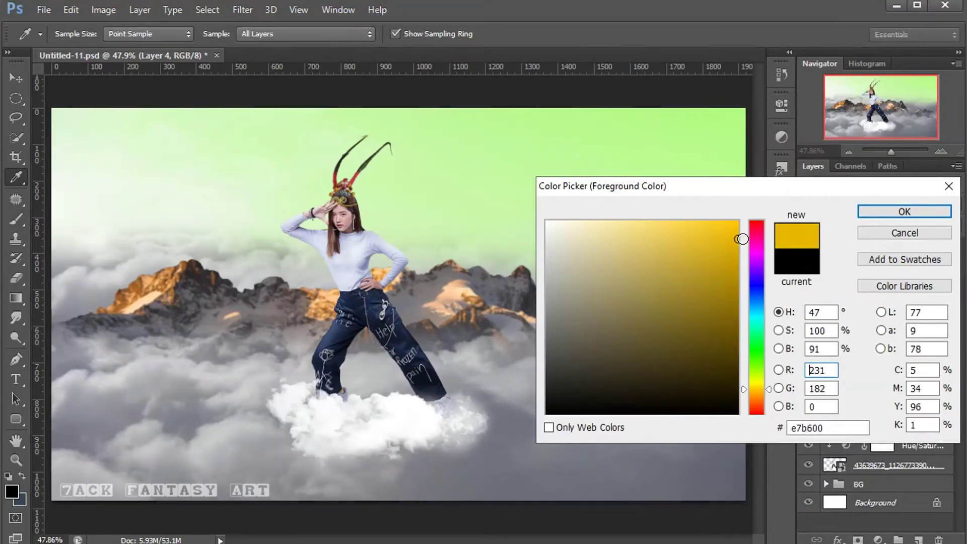
{"action": "left_click", "coordinate": [877, 212]}
{"action": "key", "text": "b"}
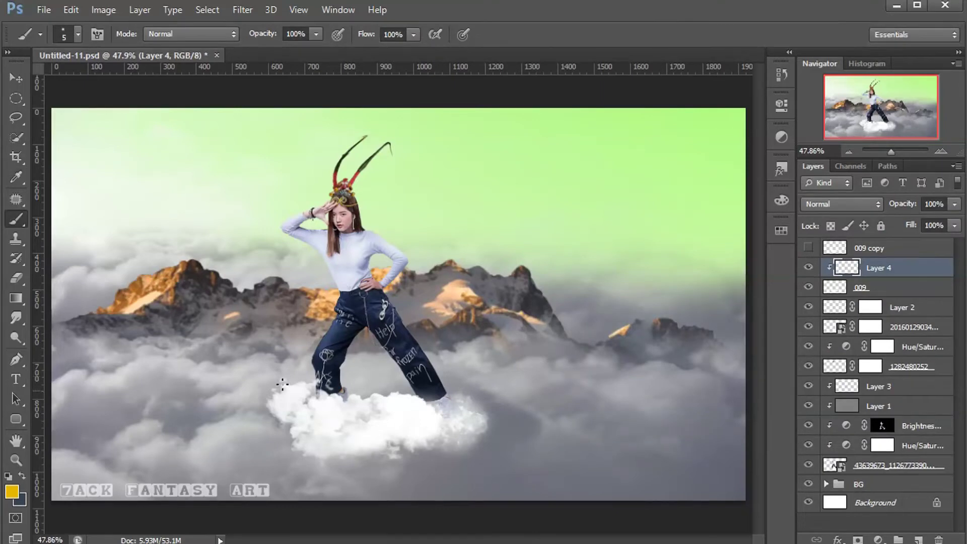
- Paint gold over the cloud with a 200px brush and fade Layer 4 to 41%
{"action": "left_click", "coordinate": [78, 34]}
{"action": "left_click", "coordinate": [543, 39]}
{"action": "key", "text": "bracketright"}
{"action": "key", "text": "bracketright"}
{"action": "mouse_move", "coordinate": [264, 378]}
{"action": "left_mouse_down"}
{"action": "mouse_move", "coordinate": [479, 395]}
{"action": "mouse_move", "coordinate": [557, 422]}
{"action": "left_mouse_up"}
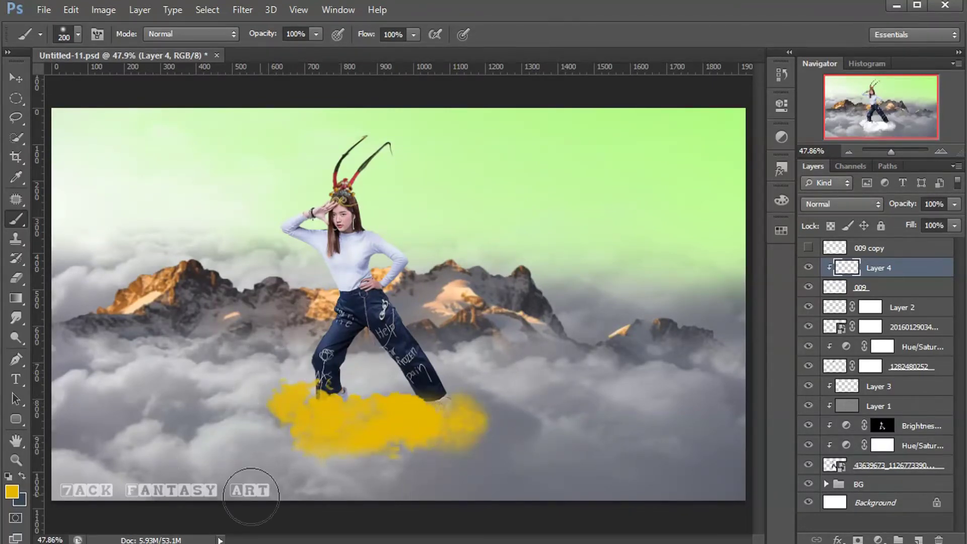
{"action": "left_click", "coordinate": [953, 206]}
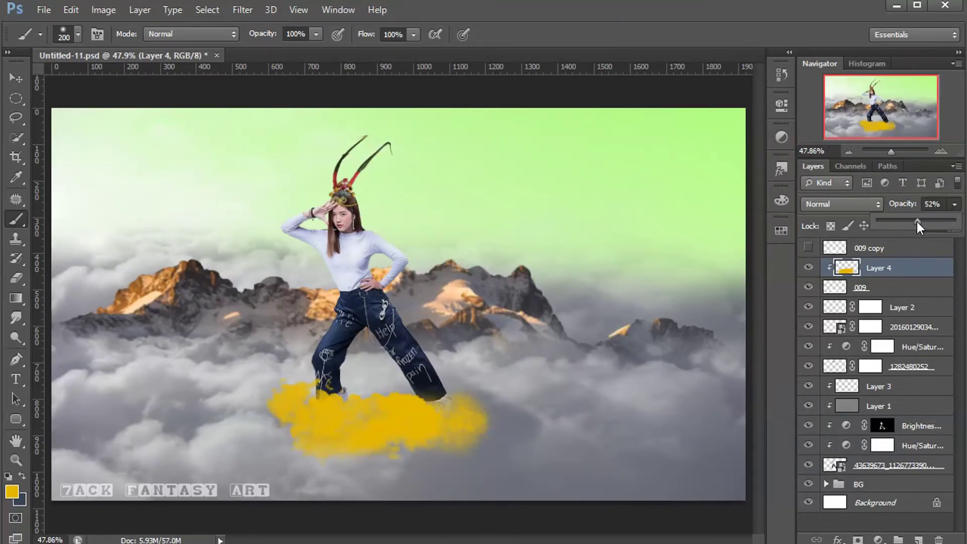
{"action": "left_click_drag", "start_coordinate": [918, 227], "coordinate": [913, 227]}
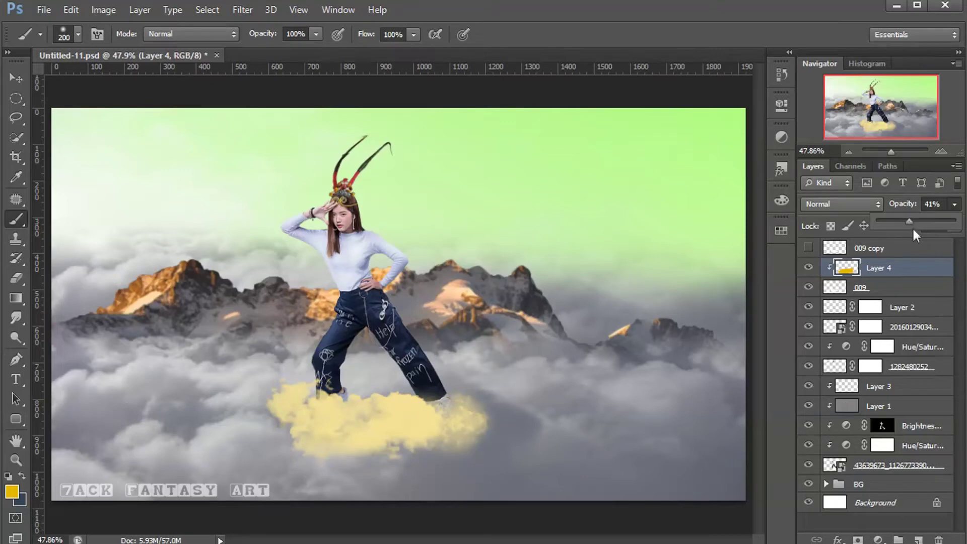
{"action": "left_click", "coordinate": [829, 249]}
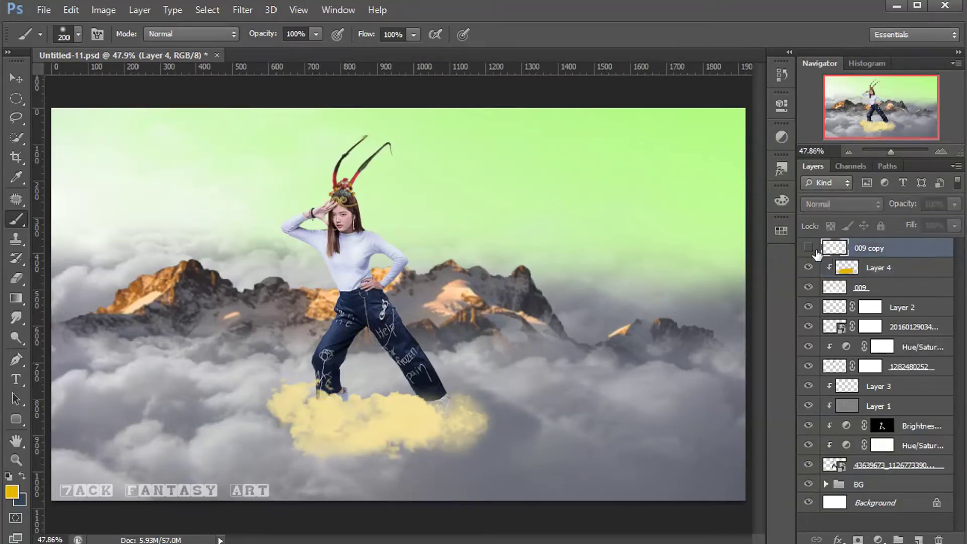
- Show the 009 copy cloud, move it just above the BG group, and position it under the girl's feet
{"action": "left_click", "coordinate": [809, 249]}
{"action": "left_click", "coordinate": [808, 249]}
{"action": "left_click_drag", "start_coordinate": [837, 262], "coordinate": [834, 478]}
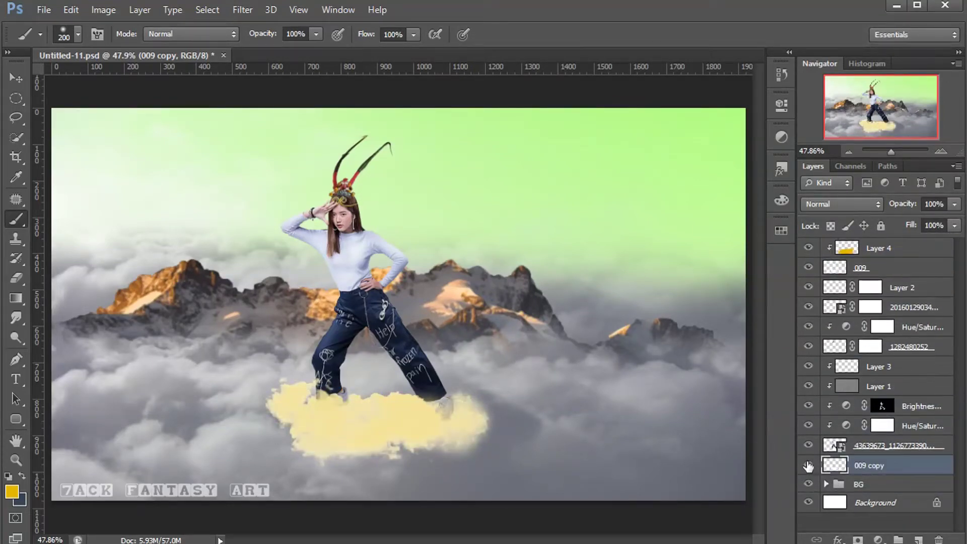
{"action": "left_click", "coordinate": [809, 445]}
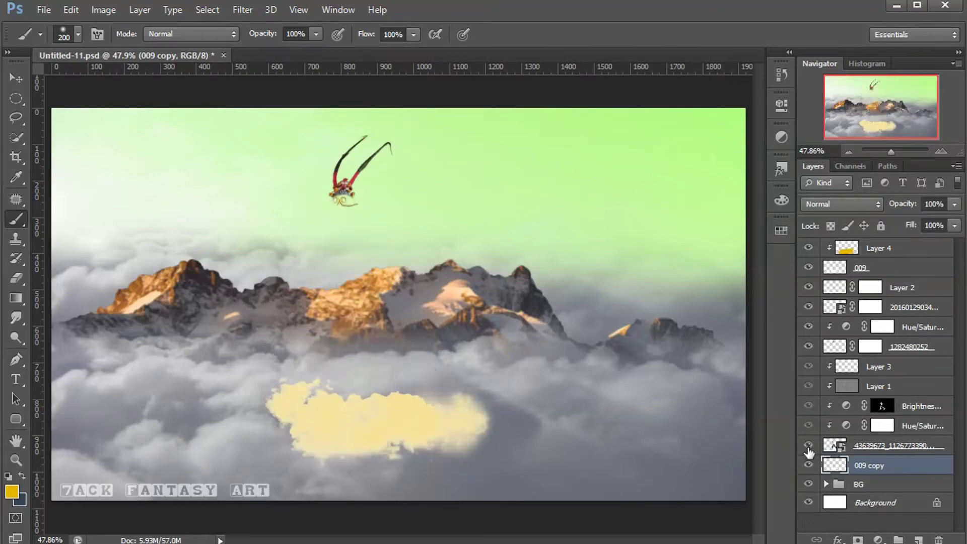
{"action": "left_click", "coordinate": [16, 78]}
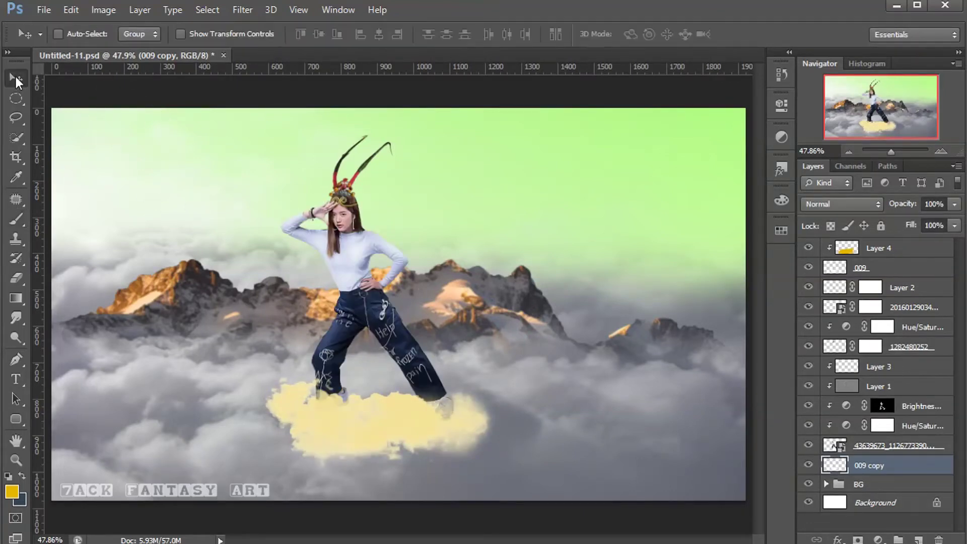
{"action": "left_click_drag", "start_coordinate": [388, 434], "coordinate": [403, 406]}
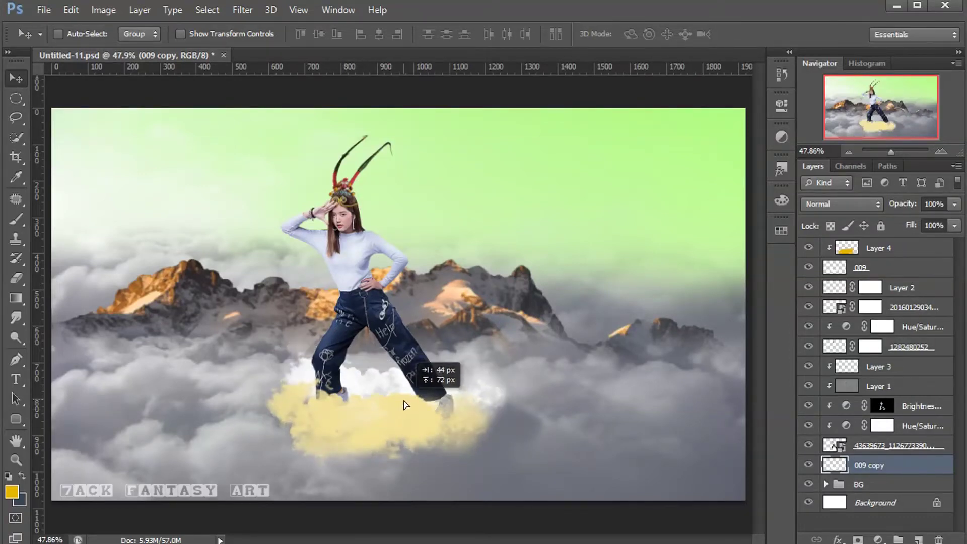
{"action": "left_click_drag", "start_coordinate": [403, 407], "coordinate": [396, 387]}
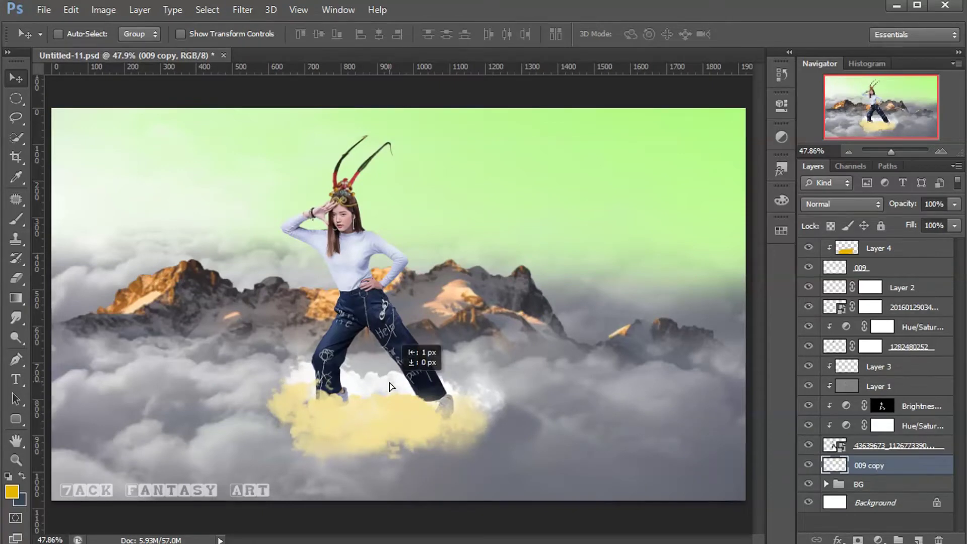
- Paint yellow under the girl's legs with a 300 px brush on a new layer clipped to the cloud
{"action": "left_click", "coordinate": [918, 540]}
{"action": "right_click", "coordinate": [900, 467]}
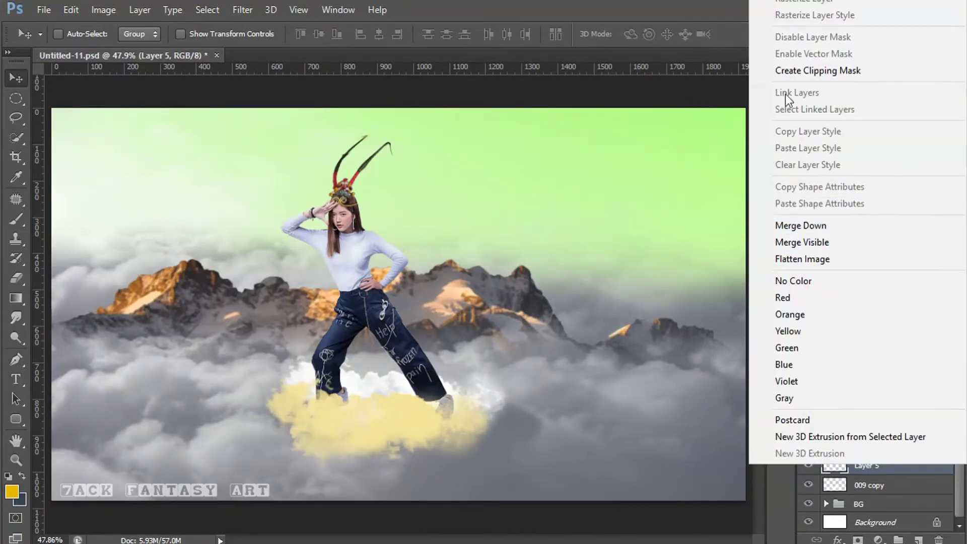
{"action": "left_click", "coordinate": [788, 72]}
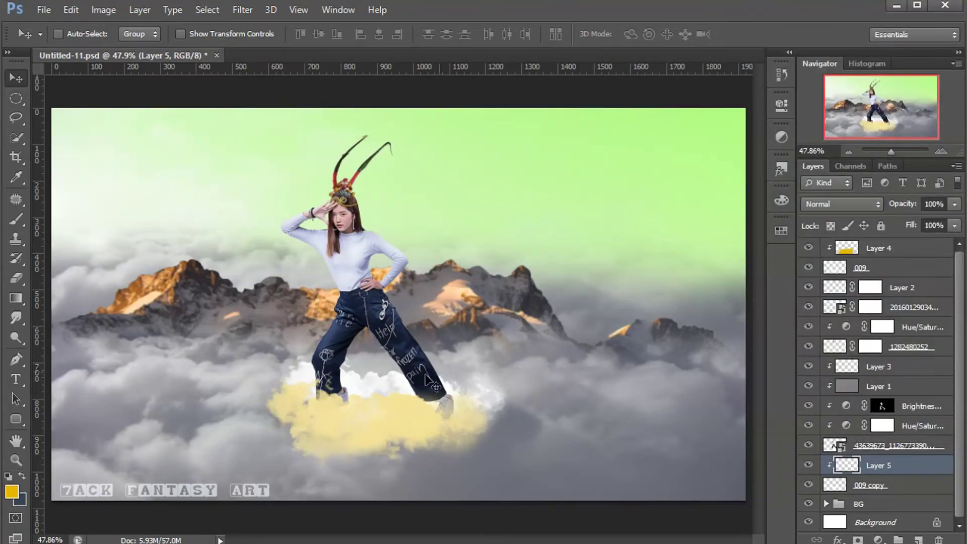
{"action": "left_click", "coordinate": [16, 220]}
{"action": "right_click", "coordinate": [5, 220]}
{"action": "left_click", "coordinate": [60, 217]}
{"action": "key", "text": "bracketright"}
{"action": "mouse_move", "coordinate": [313, 372]}
{"action": "left_mouse_down"}
{"action": "mouse_move", "coordinate": [437, 378]}
{"action": "mouse_move", "coordinate": [484, 395]}
{"action": "left_mouse_up"}
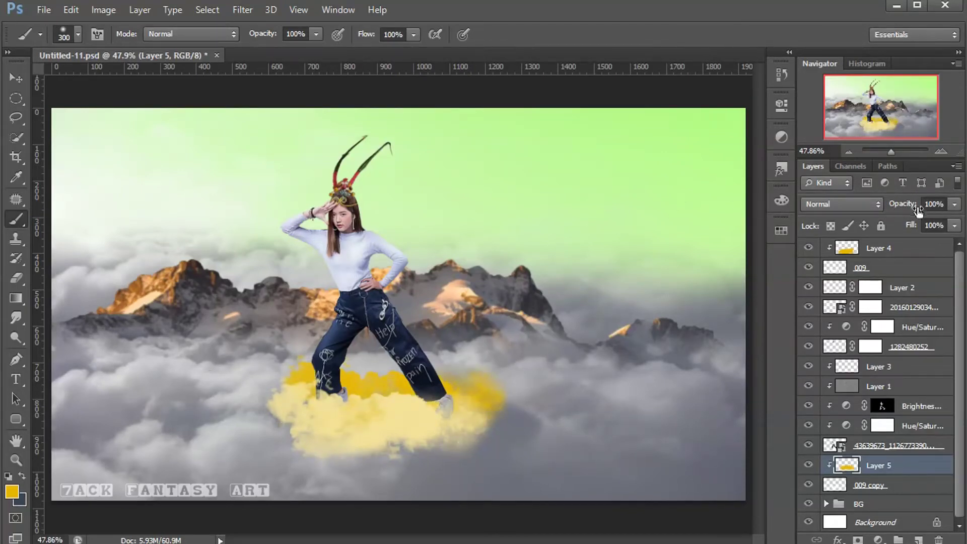
- Lower the yellow paint layer's opacity to 30%, then select Layer 4 and 009 together
{"action": "left_click", "coordinate": [955, 204]}
{"action": "left_click_drag", "start_coordinate": [956, 221], "coordinate": [917, 222]}
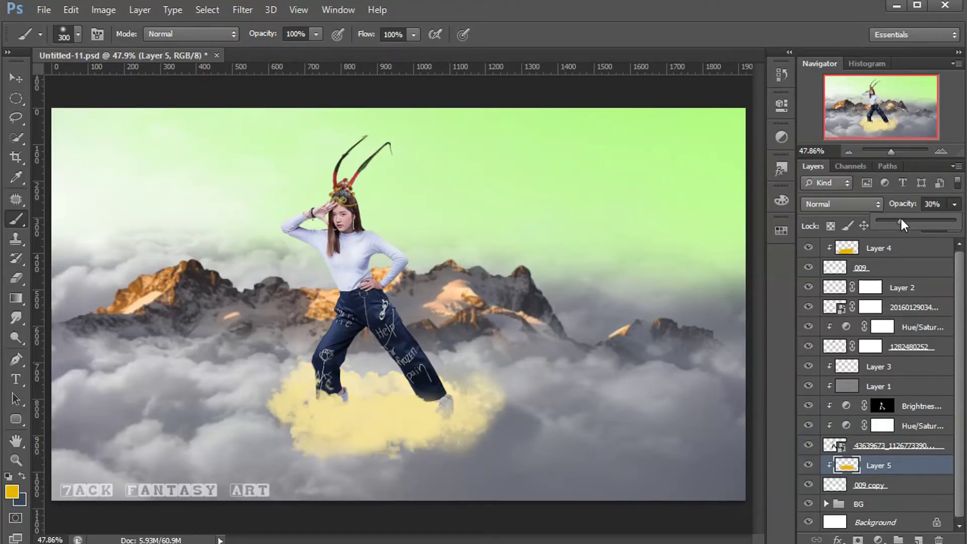
{"action": "left_click", "coordinate": [932, 473]}
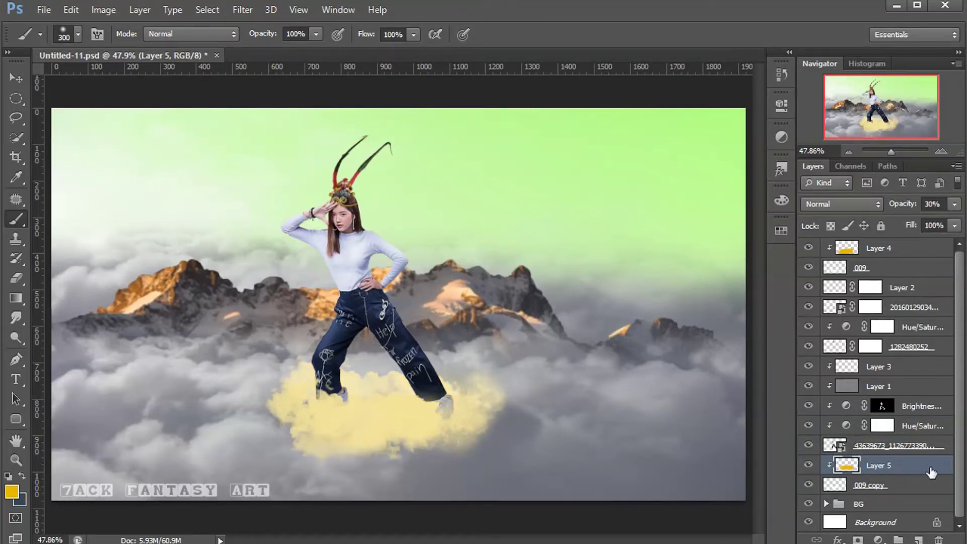
{"action": "left_click", "coordinate": [911, 250]}
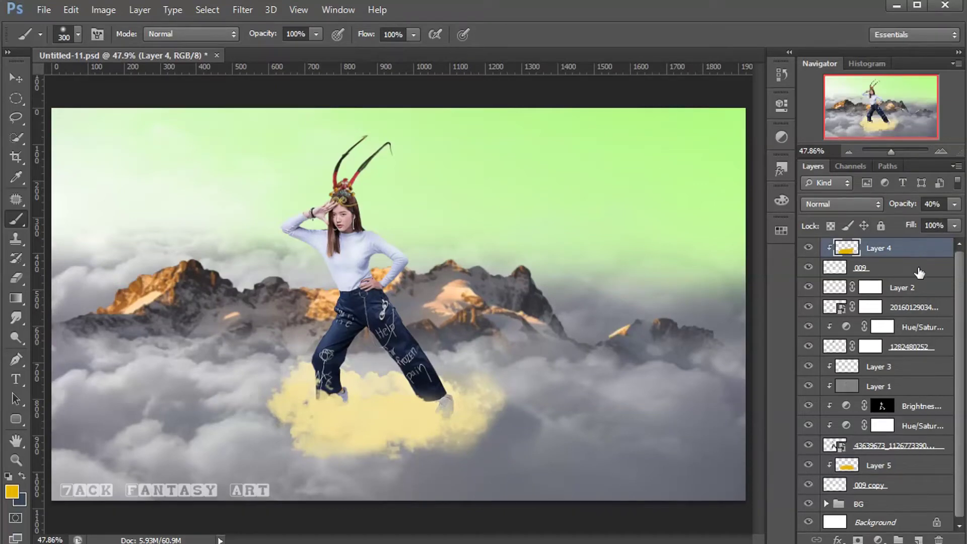
{"action": "left_click", "coordinate": [920, 273], "text": "shift"}
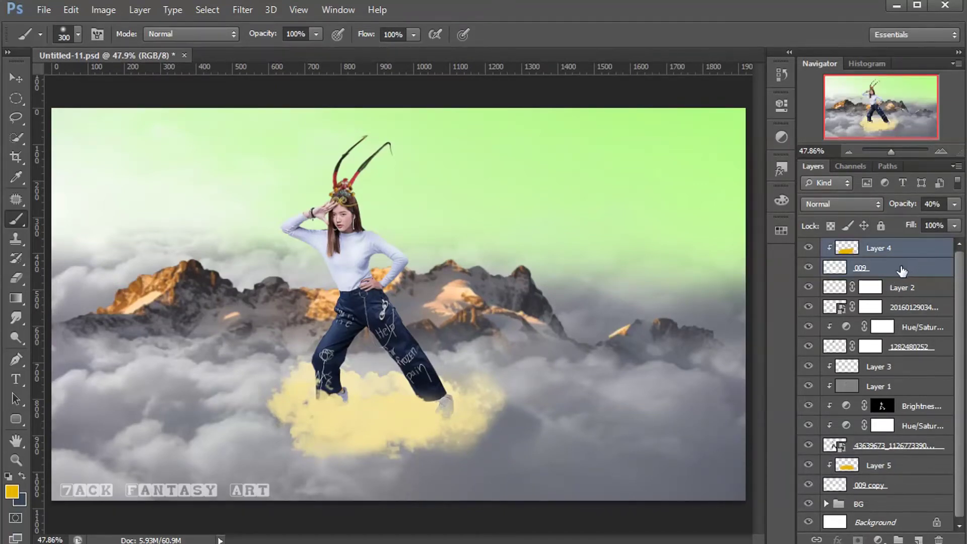
- Duplicate Layer 4 and 009, and shift the copied cloud to the right
{"action": "key", "text": "ctrl+j"}
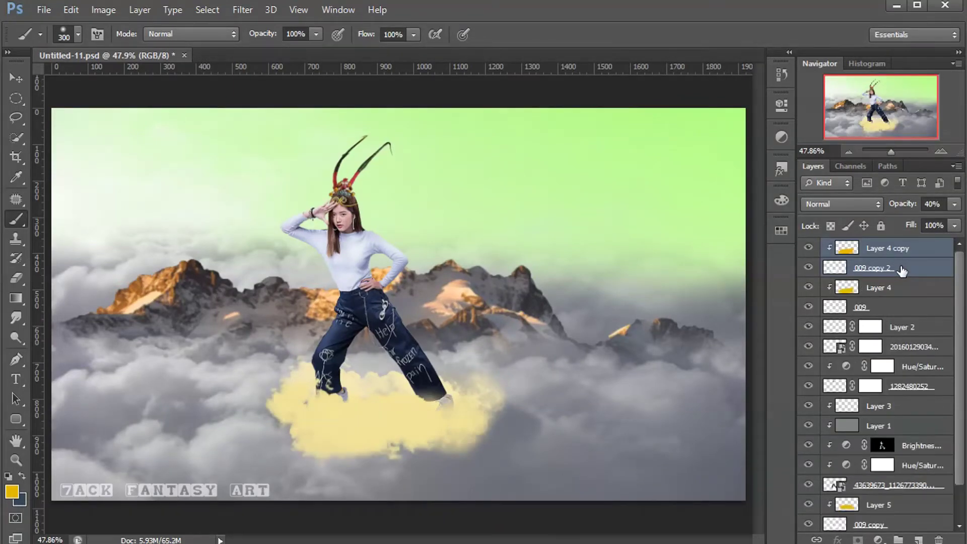
{"action": "left_click", "coordinate": [16, 78]}
{"action": "mouse_move", "coordinate": [356, 417]}
{"action": "left_mouse_down"}
{"action": "mouse_move", "coordinate": [547, 416]}
{"action": "mouse_move", "coordinate": [535, 413]}
{"action": "left_mouse_up"}
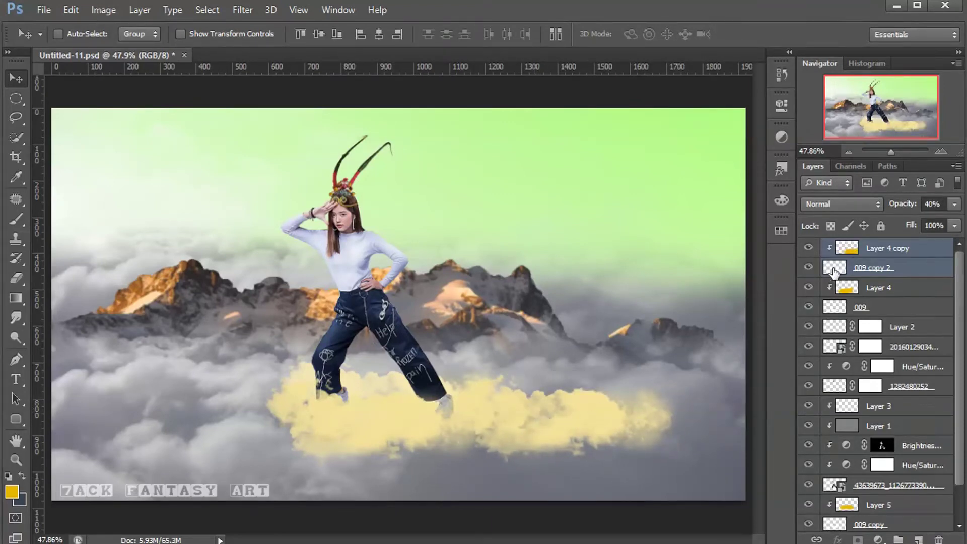
{"action": "left_click", "coordinate": [835, 270]}
{"action": "left_click", "coordinate": [808, 268]}
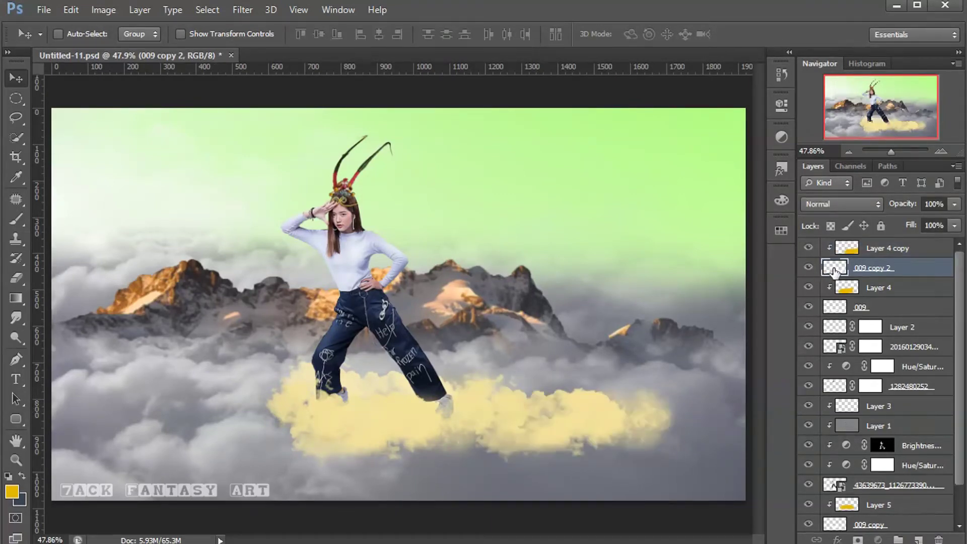
- Apply a Motion Blur with Angle 0 and Distance 600 to 009 copy 2, then nudge it right
{"action": "left_click", "coordinate": [240, 9]}
{"action": "mouse_move", "coordinate": [249, 163]}
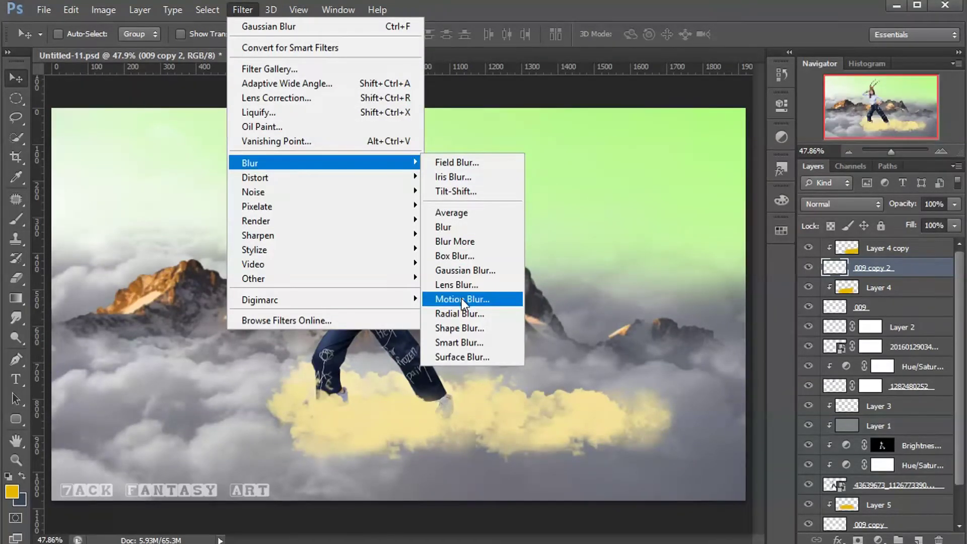
{"action": "left_click", "coordinate": [462, 298]}
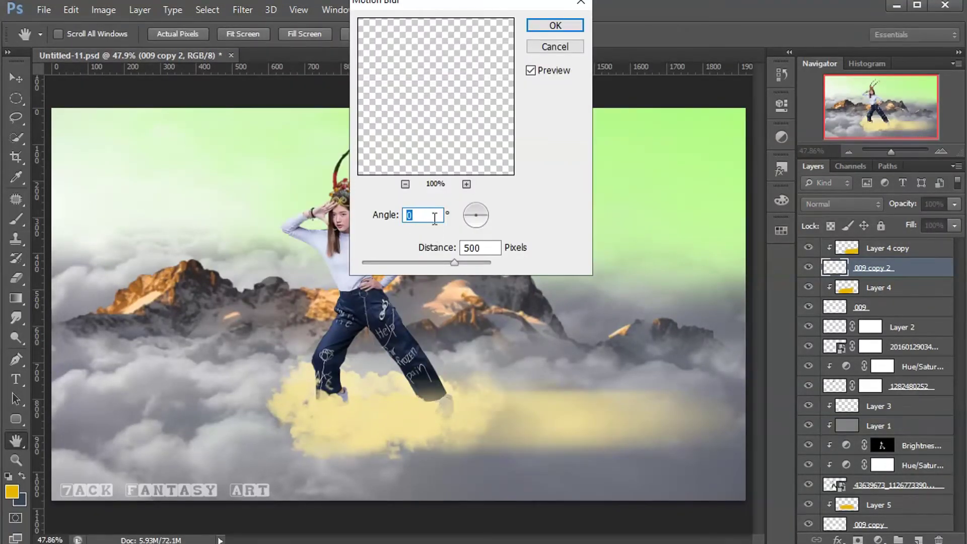
{"action": "key", "text": "Tab"}
{"action": "type", "text": "6"}
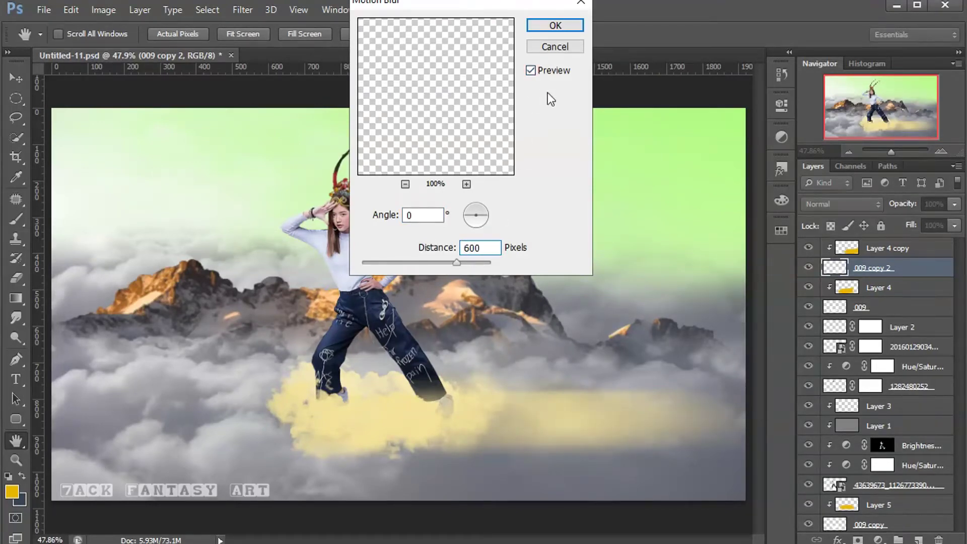
{"action": "left_click", "coordinate": [531, 71]}
{"action": "left_click", "coordinate": [531, 70]}
{"action": "left_click", "coordinate": [528, 26]}
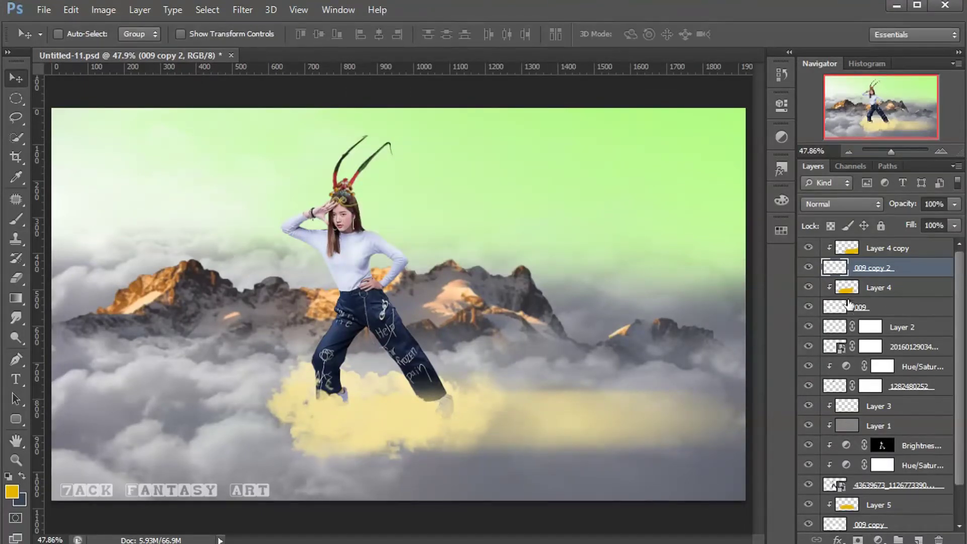
{"action": "left_click_drag", "start_coordinate": [529, 429], "coordinate": [572, 425]}
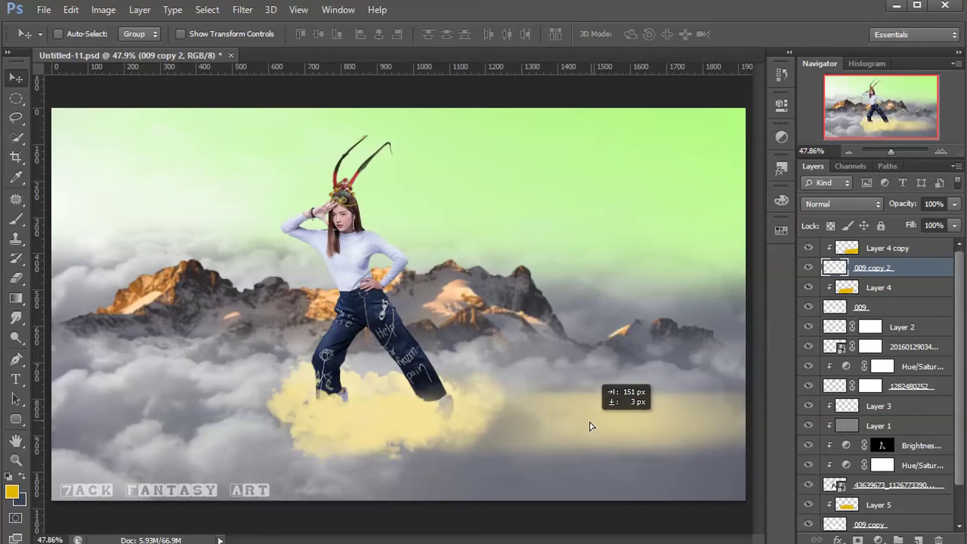
- Scale the blurred trail to about 82%, tilt it about 1.8°, and move it into the cloud
{"action": "key", "text": "ctrl+t"}
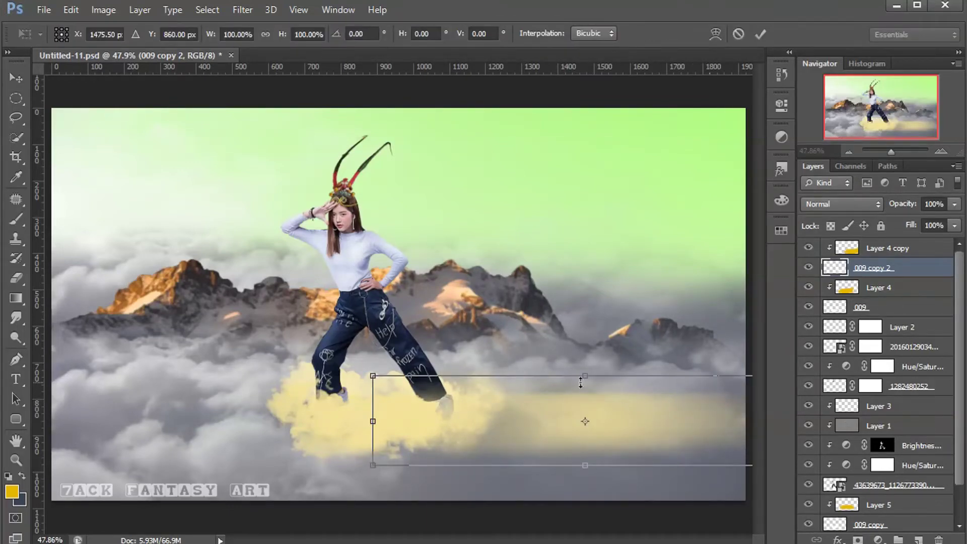
{"action": "left_click_drag", "start_coordinate": [373, 376], "coordinate": [400, 372]}
{"action": "left_click_drag", "start_coordinate": [728, 330], "coordinate": [708, 345]}
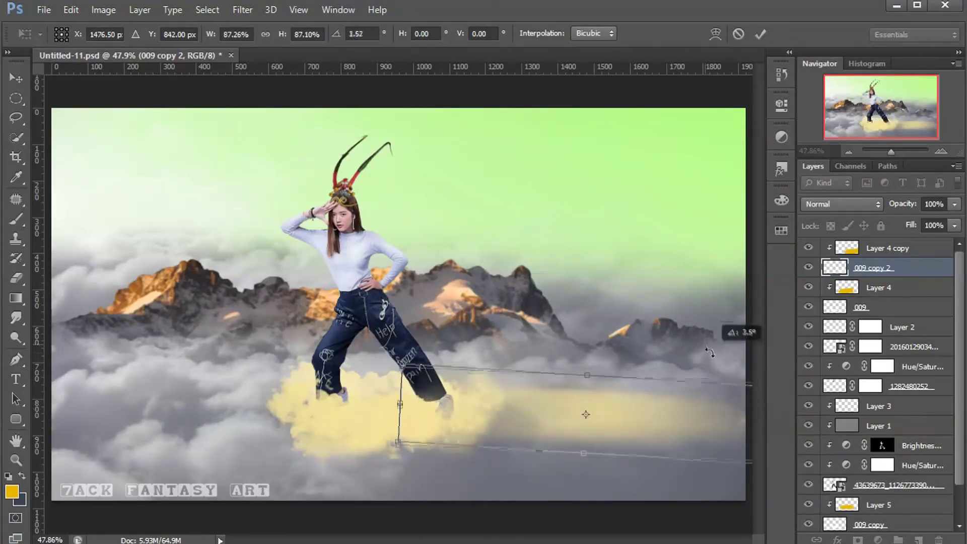
{"action": "left_click_drag", "start_coordinate": [400, 373], "coordinate": [422, 359]}
{"action": "left_click_drag", "start_coordinate": [746, 453], "coordinate": [726, 477]}
{"action": "left_click_drag", "start_coordinate": [648, 412], "coordinate": [619, 428]}
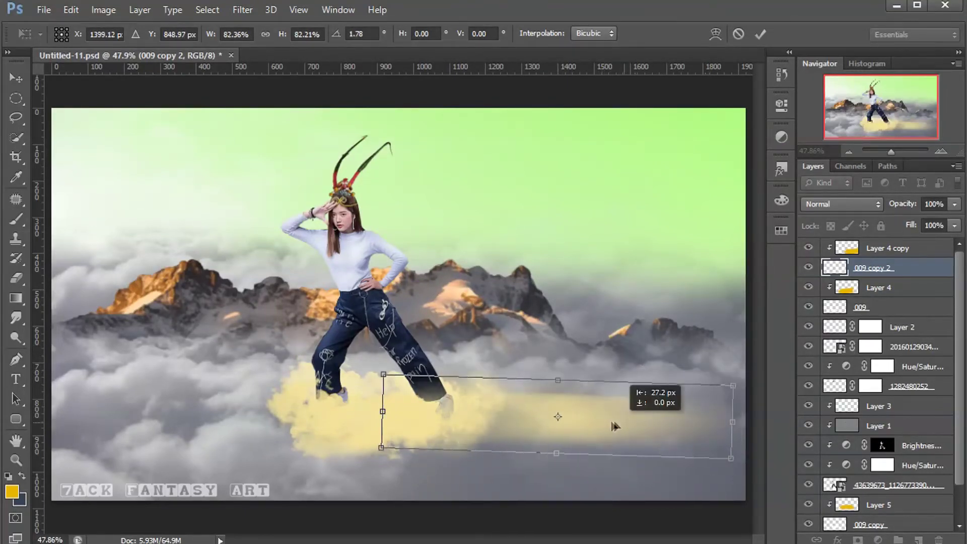
{"action": "left_click", "coordinate": [761, 34]}
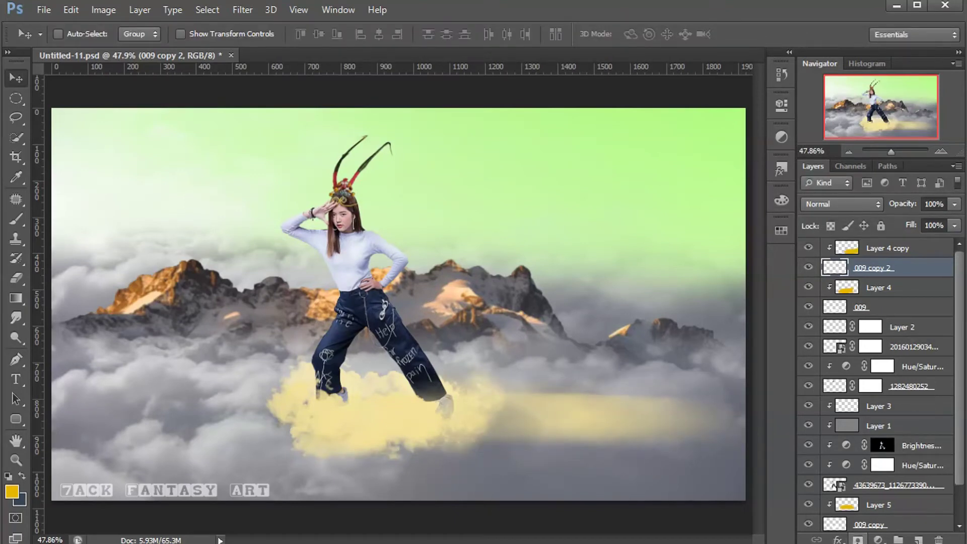
- Add a layer mask and paint black with a 250 px brush near the girl's feet
{"action": "left_click", "coordinate": [858, 540]}
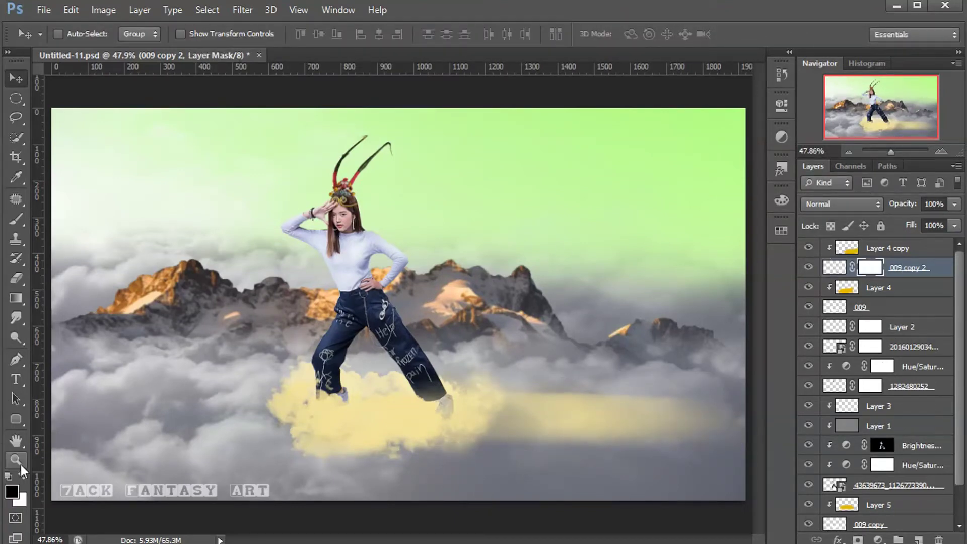
{"action": "left_click", "coordinate": [15, 220]}
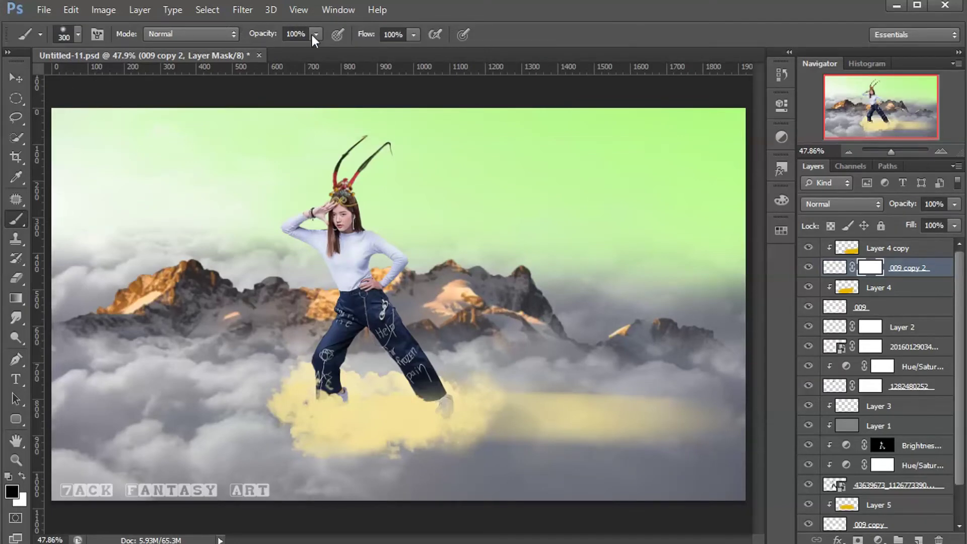
{"action": "key", "text": "bracketleft"}
{"action": "left_click_drag", "start_coordinate": [400, 394], "coordinate": [420, 392]}
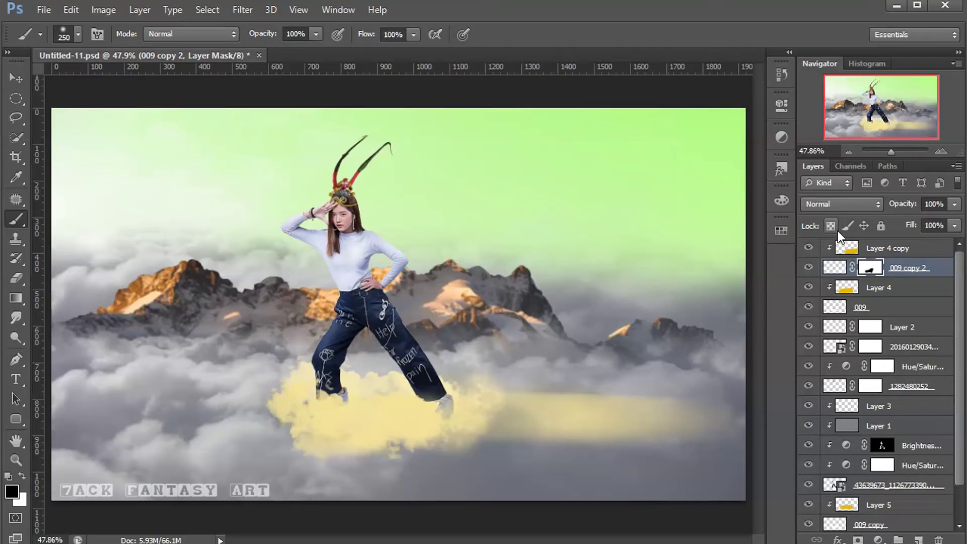
- Compare the woman's photo layer hidden and shown, then select Layer 3
{"action": "left_click", "coordinate": [902, 248]}
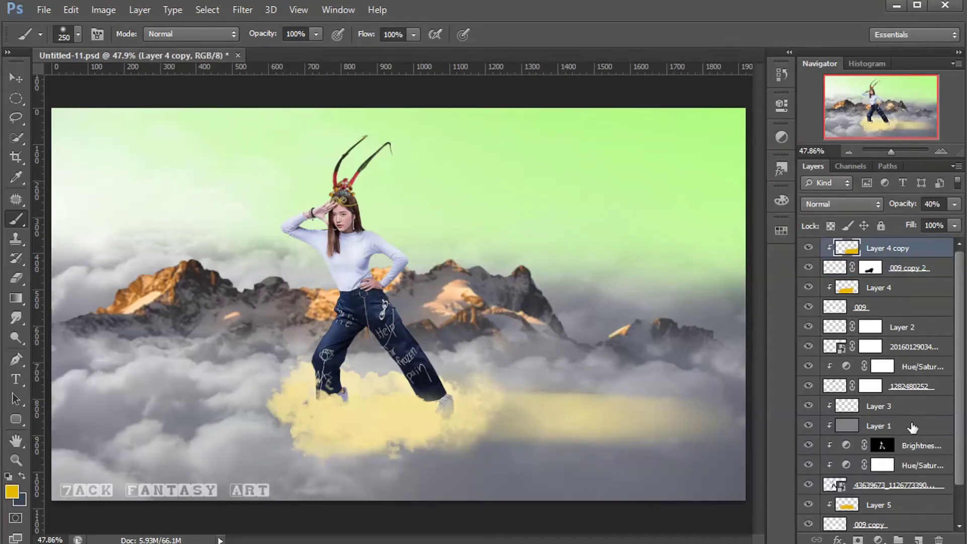
{"action": "left_click", "coordinate": [808, 485]}
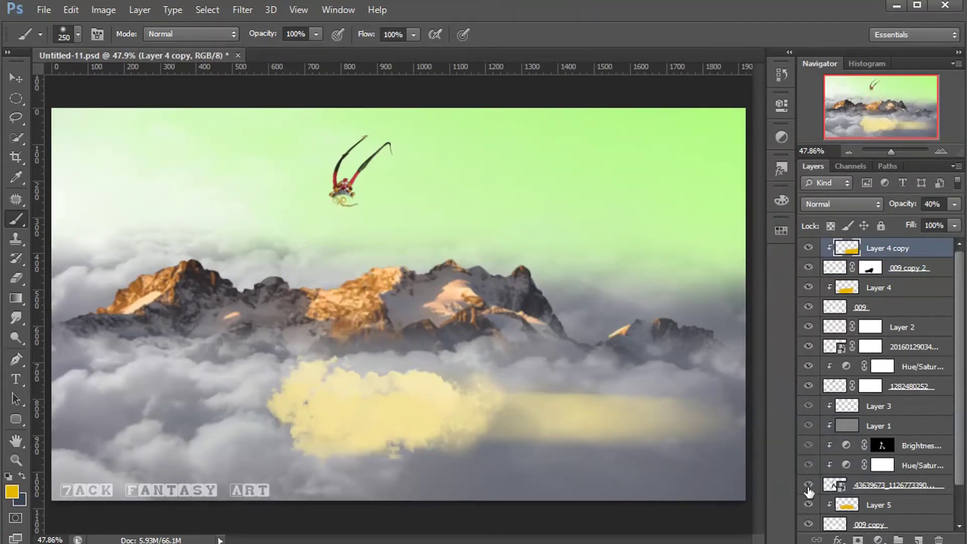
{"action": "left_click", "coordinate": [808, 485]}
{"action": "left_click", "coordinate": [880, 490]}
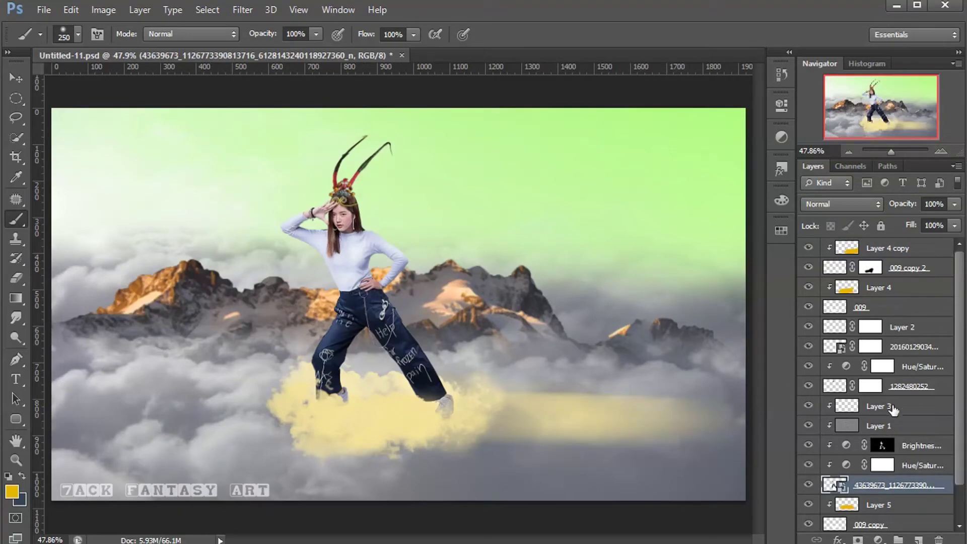
{"action": "left_click", "coordinate": [893, 408]}
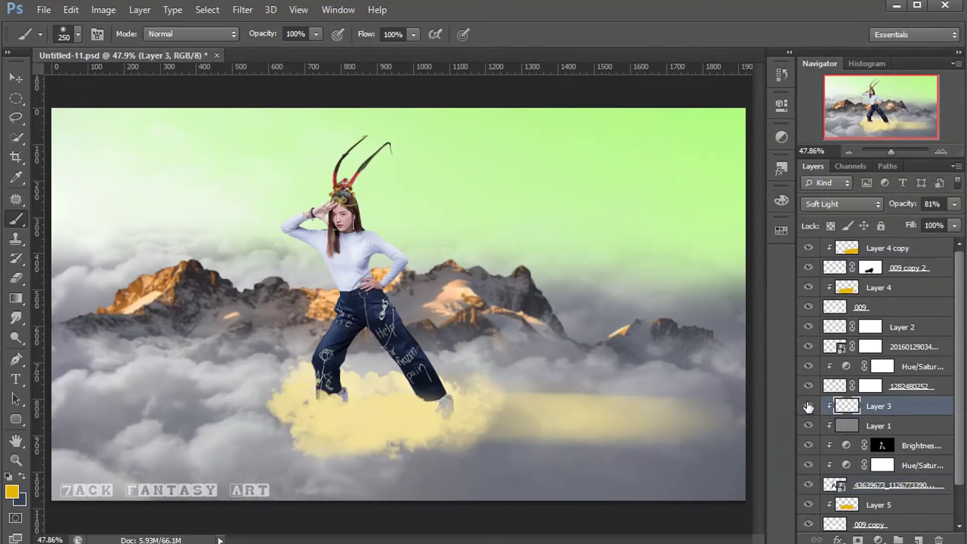
- Add a new layer clipped to Layer 3 and choose a light yellow foreground colour
{"action": "left_click", "coordinate": [919, 539]}
{"action": "right_click", "coordinate": [910, 413]}
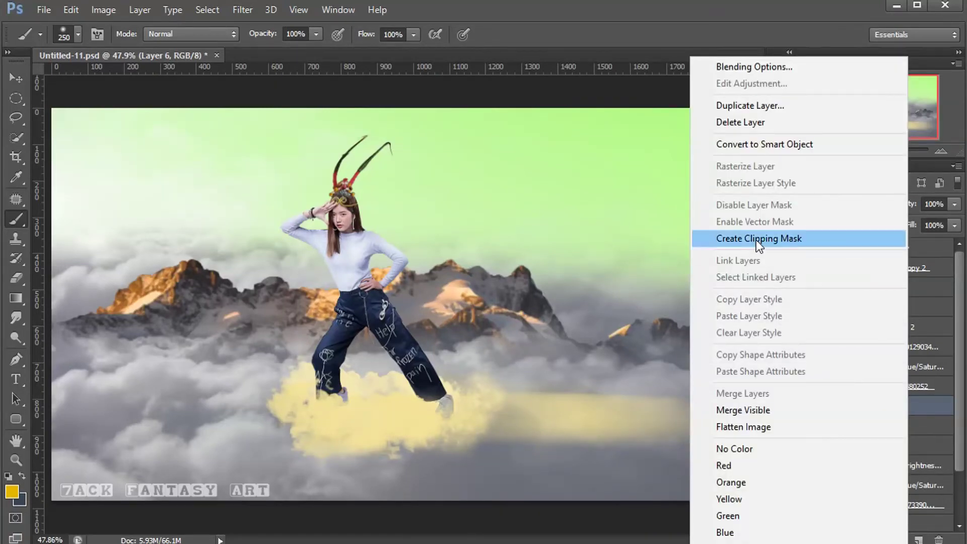
{"action": "left_click", "coordinate": [757, 240]}
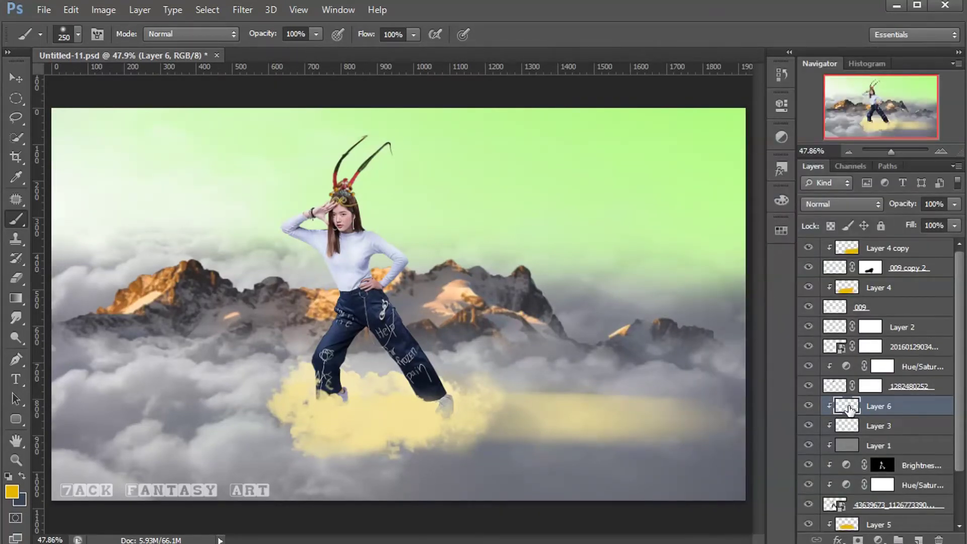
{"action": "left_click", "coordinate": [12, 491]}
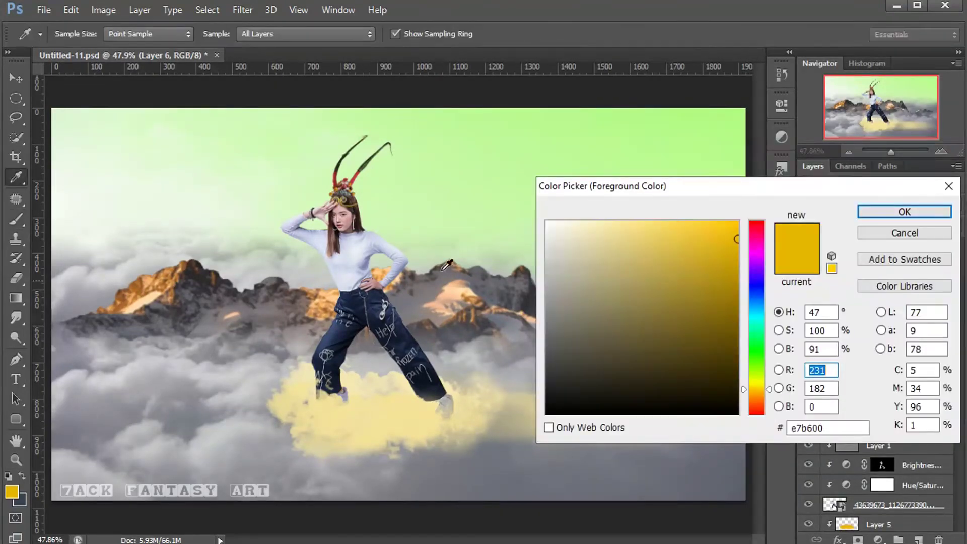
{"action": "mouse_move", "coordinate": [737, 239]}
{"action": "left_mouse_down"}
{"action": "mouse_move", "coordinate": [696, 221]}
{"action": "mouse_move", "coordinate": [670, 222]}
{"action": "left_mouse_up"}
{"action": "left_click", "coordinate": [904, 212]}
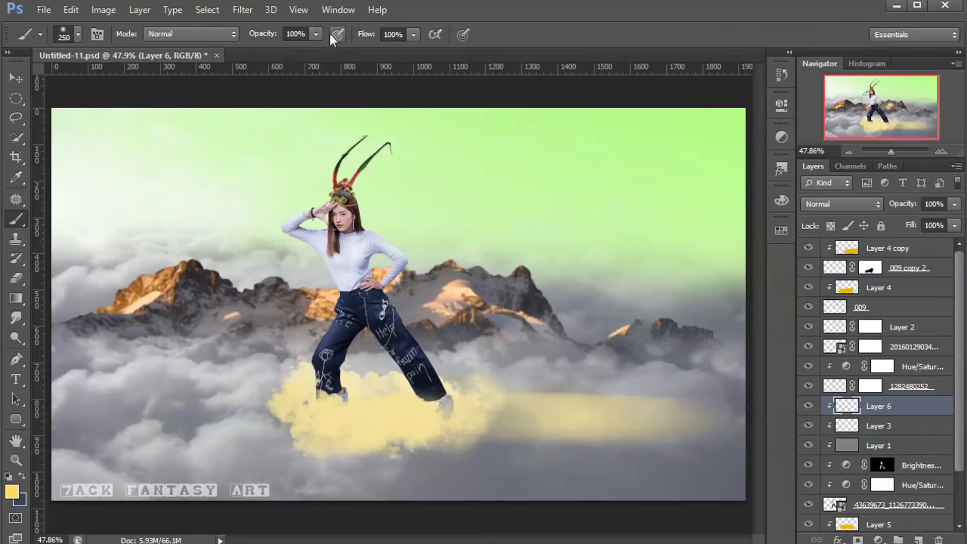
- Paint light yellow over the woman's raised hand, arm, torso and left leg
{"action": "left_click_drag", "start_coordinate": [303, 173], "coordinate": [302, 162]}
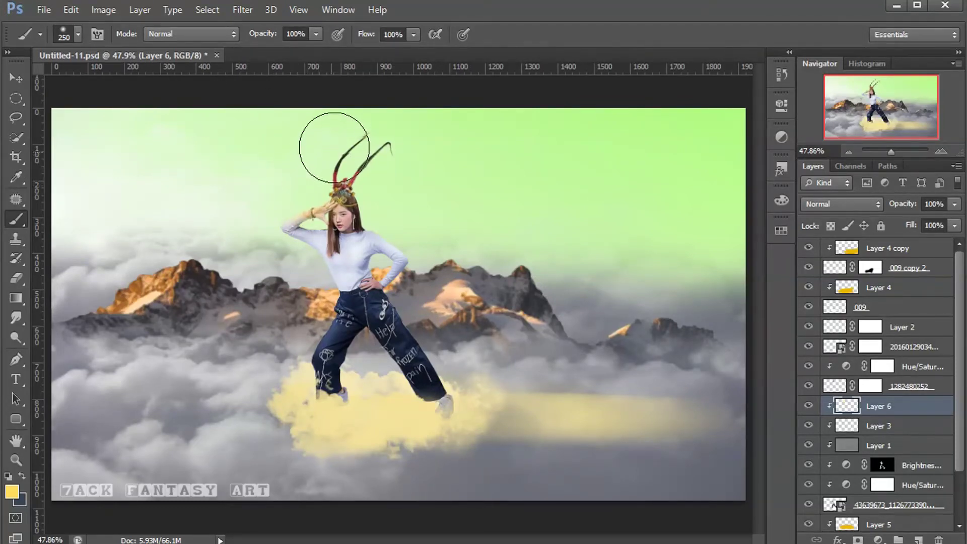
{"action": "mouse_move", "coordinate": [274, 237]}
{"action": "left_mouse_down"}
{"action": "mouse_move", "coordinate": [308, 223]}
{"action": "mouse_move", "coordinate": [328, 282]}
{"action": "left_mouse_up"}
{"action": "key", "text": "bracketleft"}
{"action": "mouse_move", "coordinate": [322, 323]}
{"action": "left_mouse_down"}
{"action": "mouse_move", "coordinate": [357, 361]}
{"action": "mouse_move", "coordinate": [418, 398]}
{"action": "left_mouse_up"}
{"action": "key", "text": "bracketleft"}
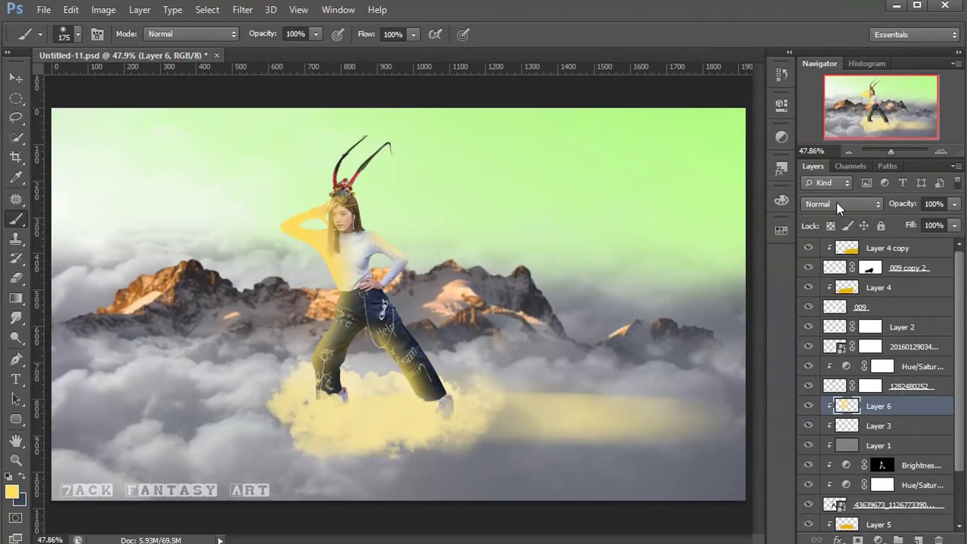
- Blend the yellow layer as Overlay at 70% opacity
{"action": "left_click", "coordinate": [836, 202]}
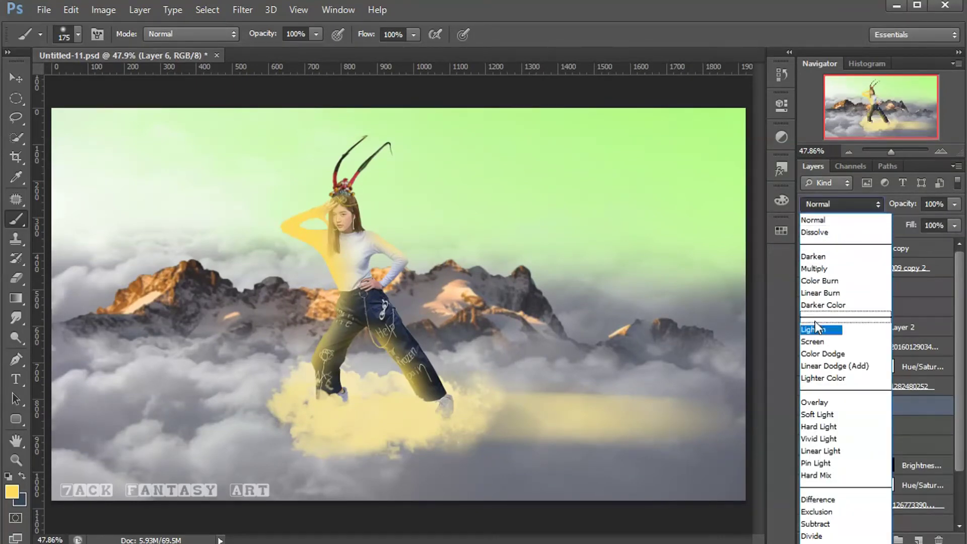
{"action": "left_click", "coordinate": [827, 403]}
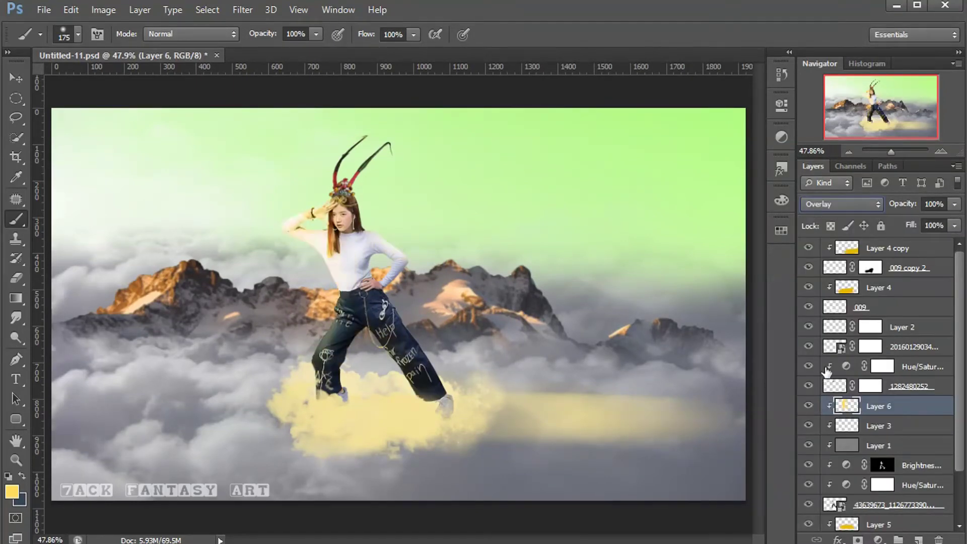
{"action": "left_click", "coordinate": [955, 204]}
{"action": "left_click_drag", "start_coordinate": [949, 222], "coordinate": [932, 222]}
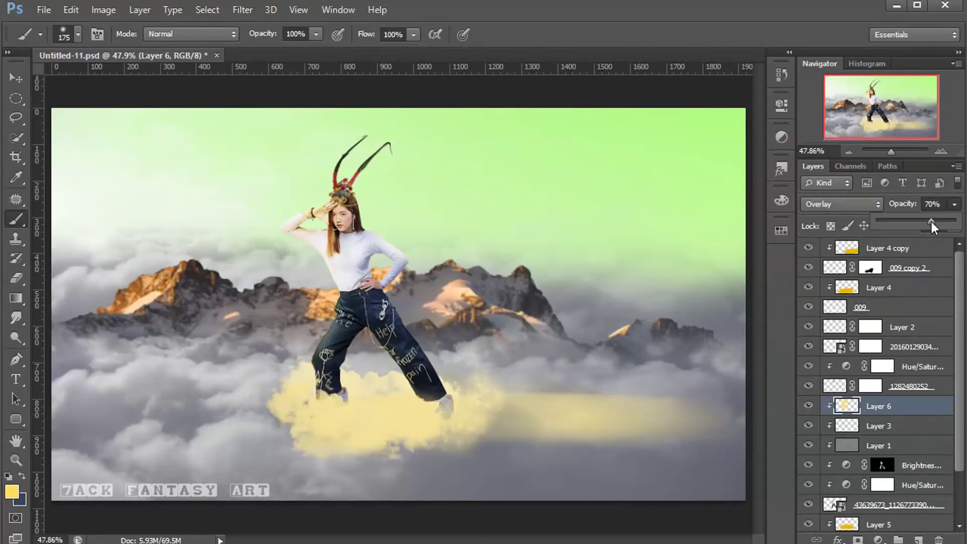
{"action": "left_click", "coordinate": [920, 413]}
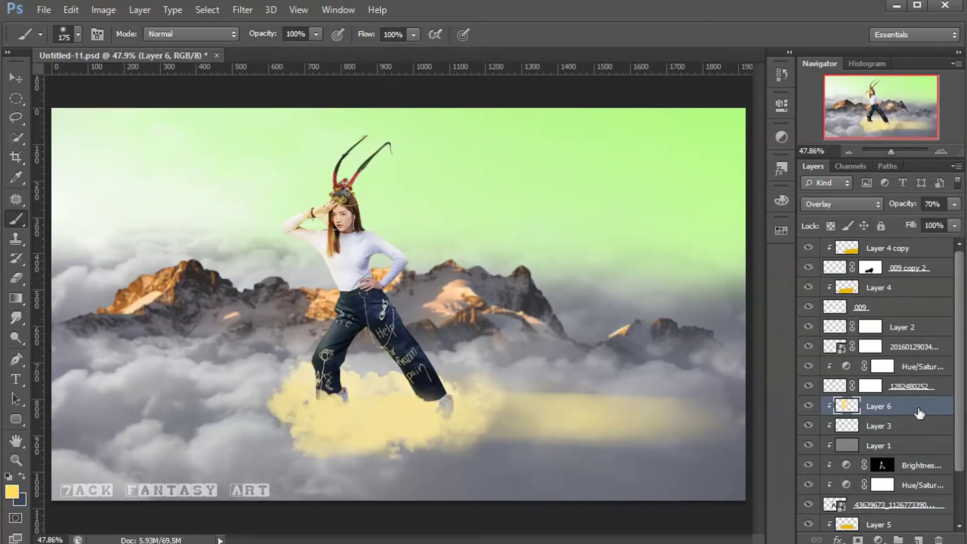
{"action": "left_click", "coordinate": [933, 252]}
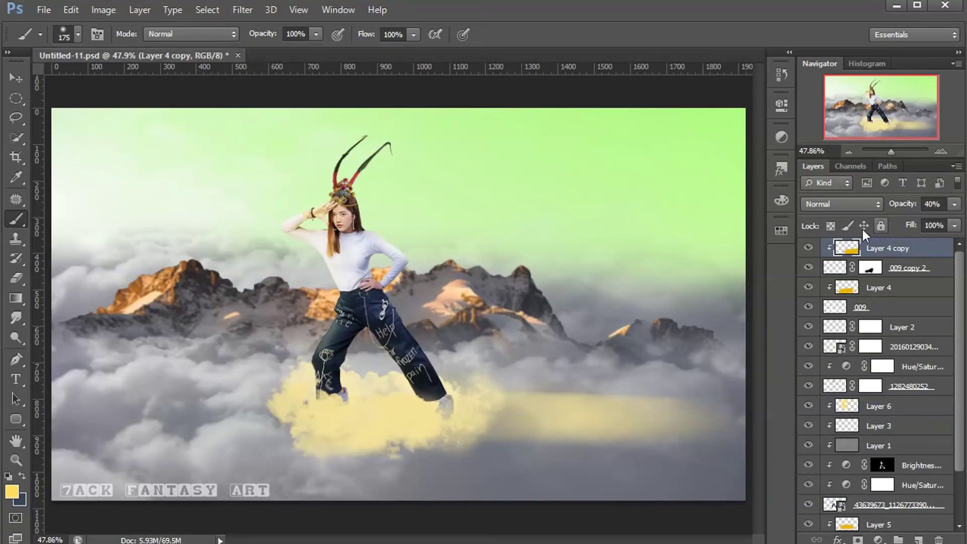
- Select the woman's layers down to 009 copy, group them with Ctrl+G, and name the group Model
{"action": "scroll", "coordinate": [937, 357], "scroll_direction": "down", "scroll_amount": 3}
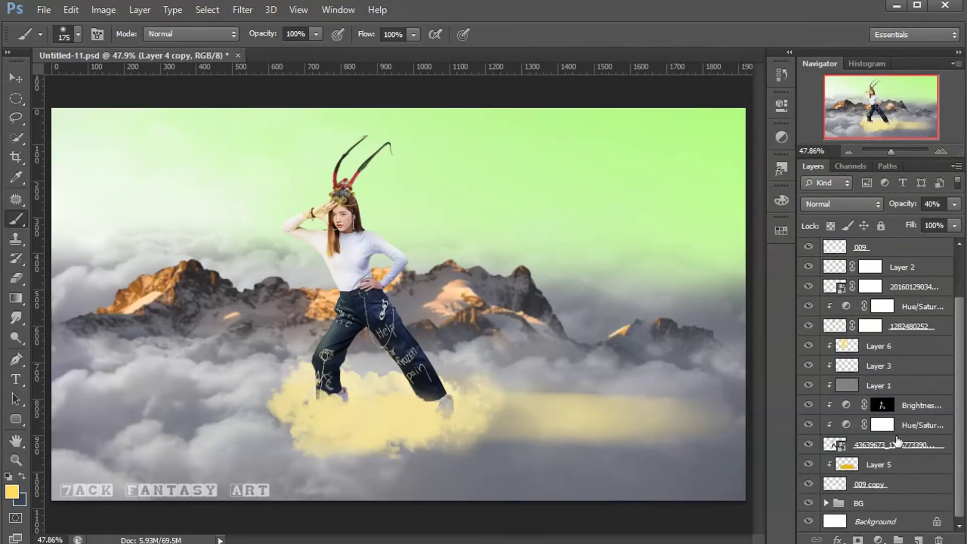
{"action": "left_click", "coordinate": [927, 489], "text": "shift"}
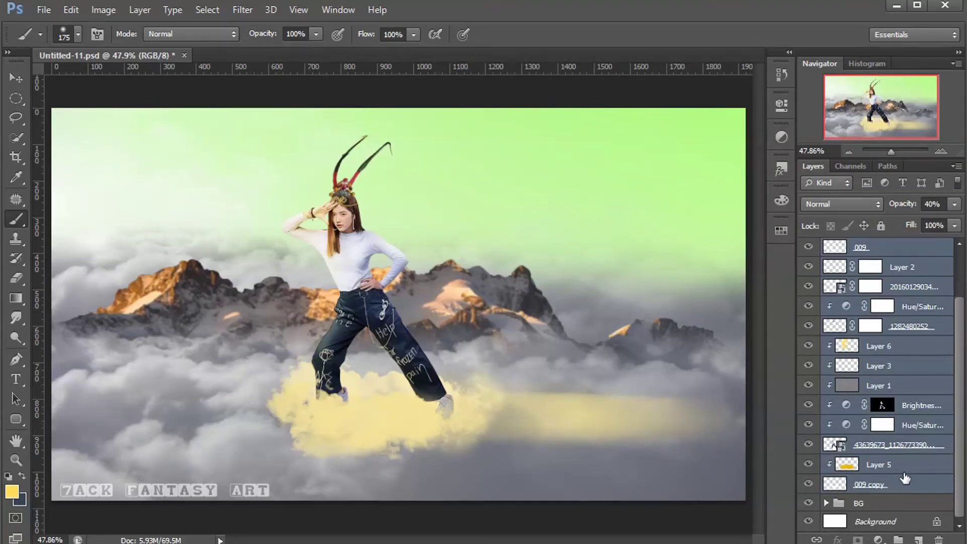
{"action": "key", "text": "ctrl+g"}
{"action": "double_click", "coordinate": [867, 247]}
{"action": "type", "text": "Model"}
{"action": "key", "text": "Return"}
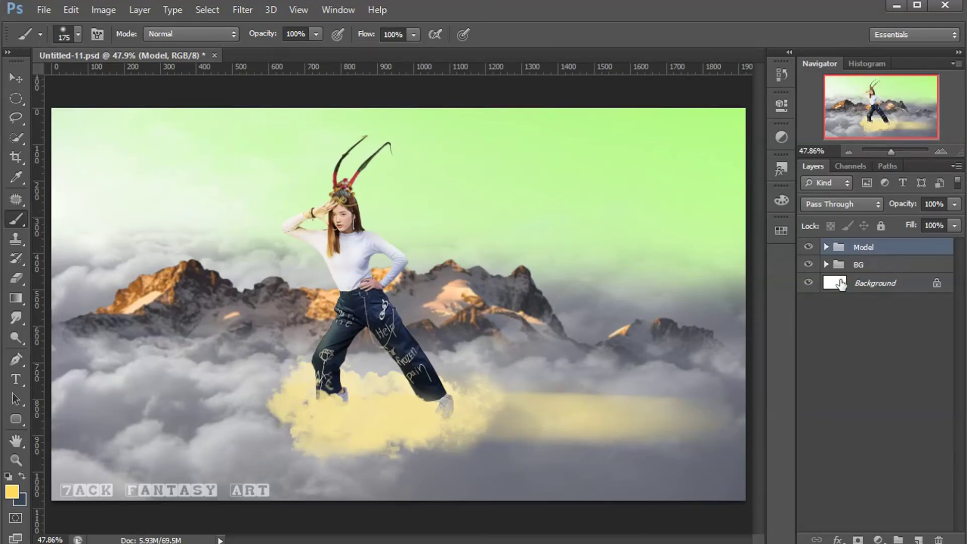
- On a new top layer, paint the image's left edge with a large soft deeper-yellow brush
{"action": "left_click", "coordinate": [918, 539]}
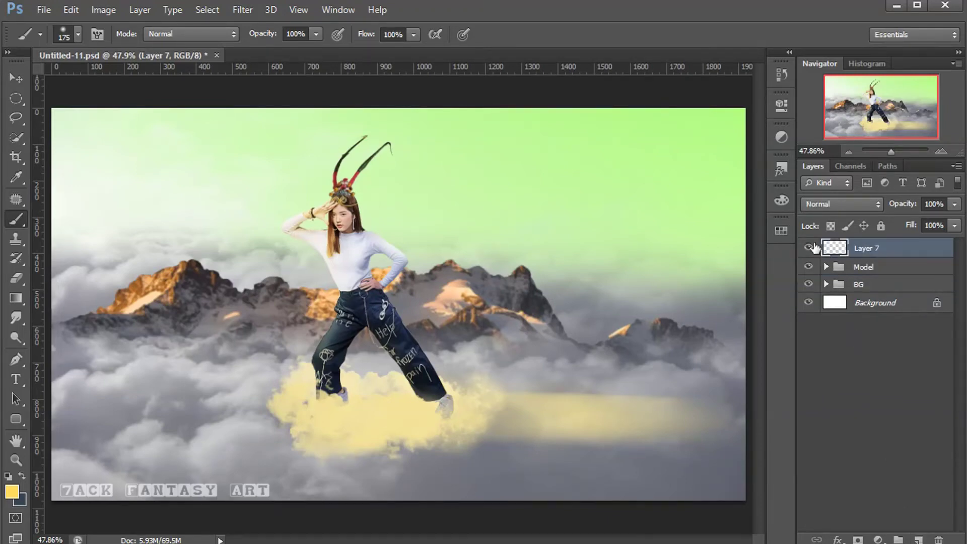
{"action": "left_click", "coordinate": [12, 491]}
{"action": "left_click_drag", "start_coordinate": [715, 221], "coordinate": [707, 229]}
{"action": "left_click", "coordinate": [866, 215]}
{"action": "key", "text": "bracketright"}
{"action": "key", "text": "bracketright"}
{"action": "key", "text": "bracketright"}
{"action": "key", "text": "bracketright"}
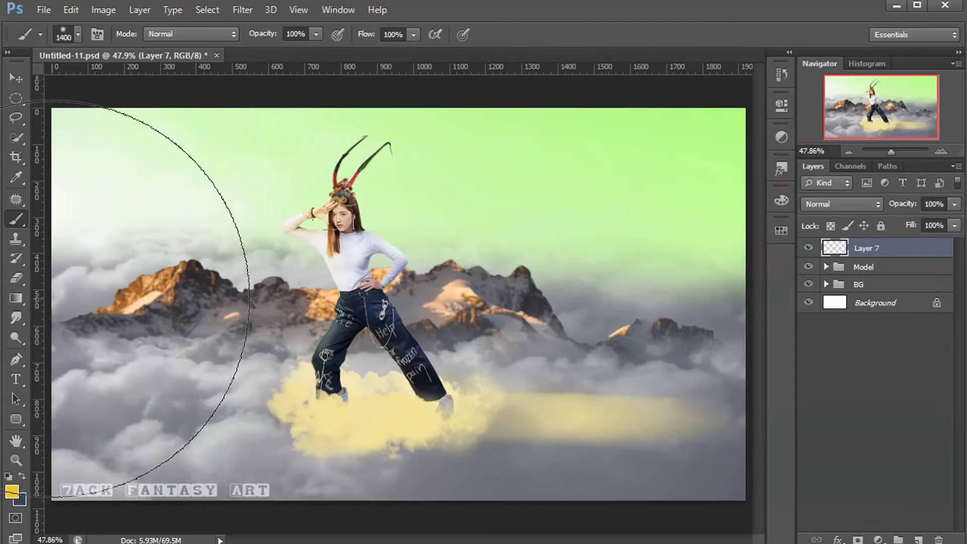
{"action": "key", "text": "ctrl+minus"}
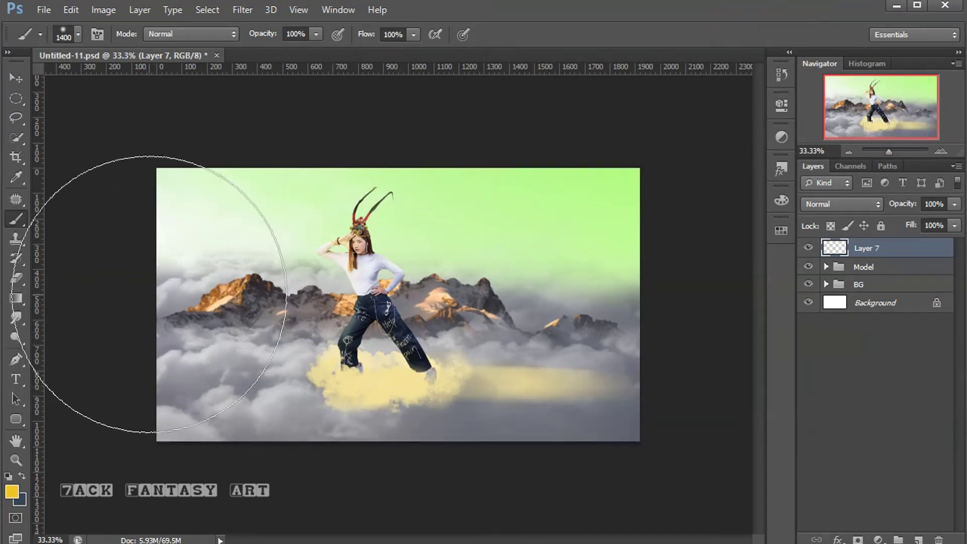
{"action": "left_click", "coordinate": [139, 305]}
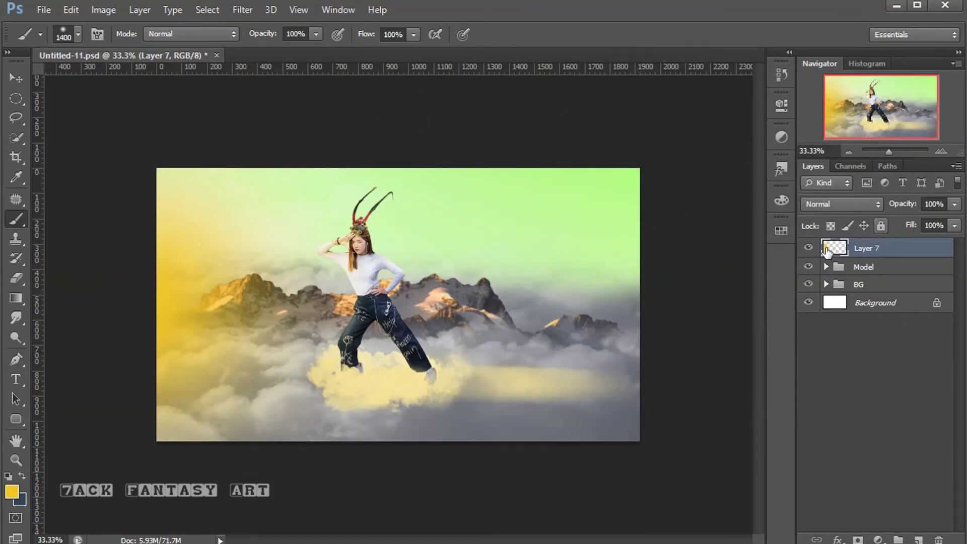
- Blend the left-edge yellow layer as Overlay at 80% opacity
{"action": "left_click", "coordinate": [837, 204]}
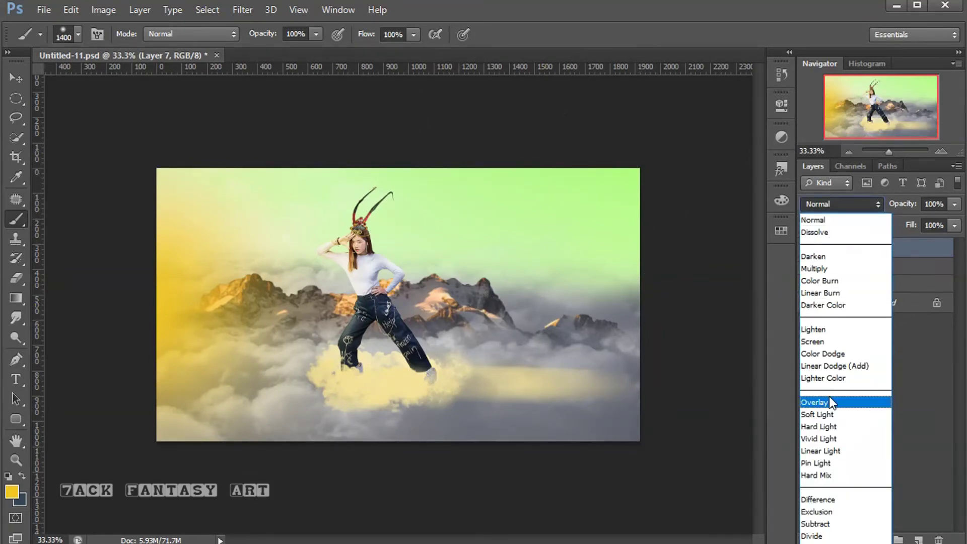
{"action": "left_click", "coordinate": [828, 401]}
{"action": "left_click", "coordinate": [955, 206]}
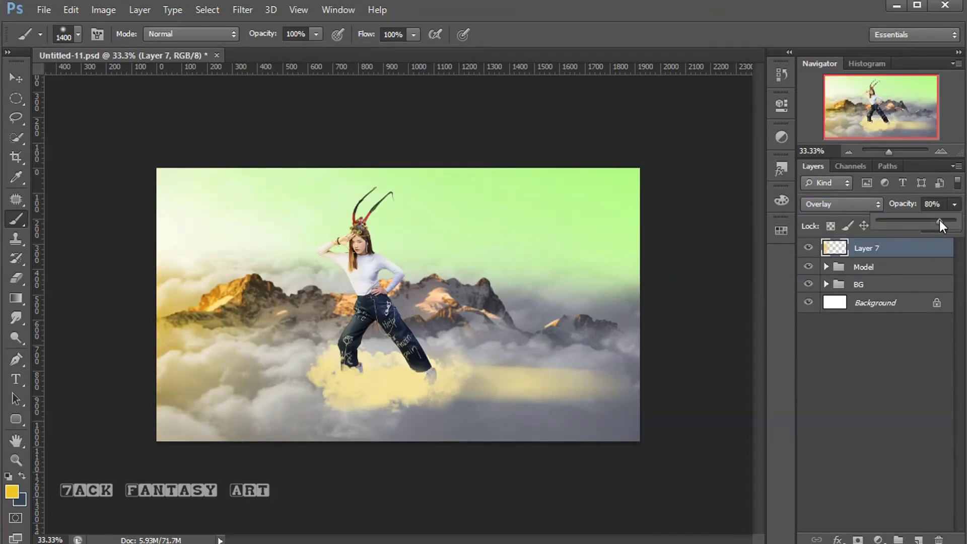
{"action": "left_click", "coordinate": [895, 250]}
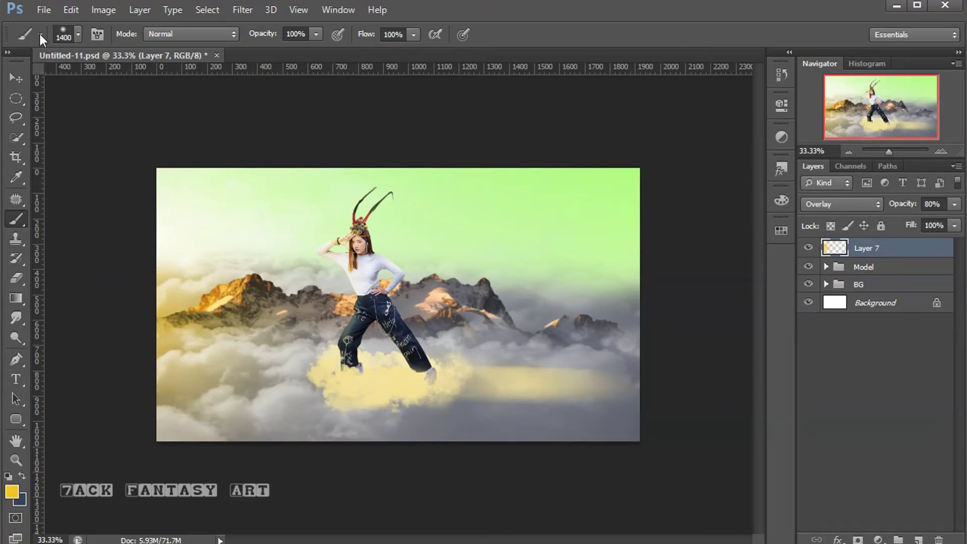
{"action": "left_click", "coordinate": [44, 10]}
- Place the flying eagle image, scaled to about 10.8%, in the upper right sky
{"action": "left_click", "coordinate": [60, 256]}
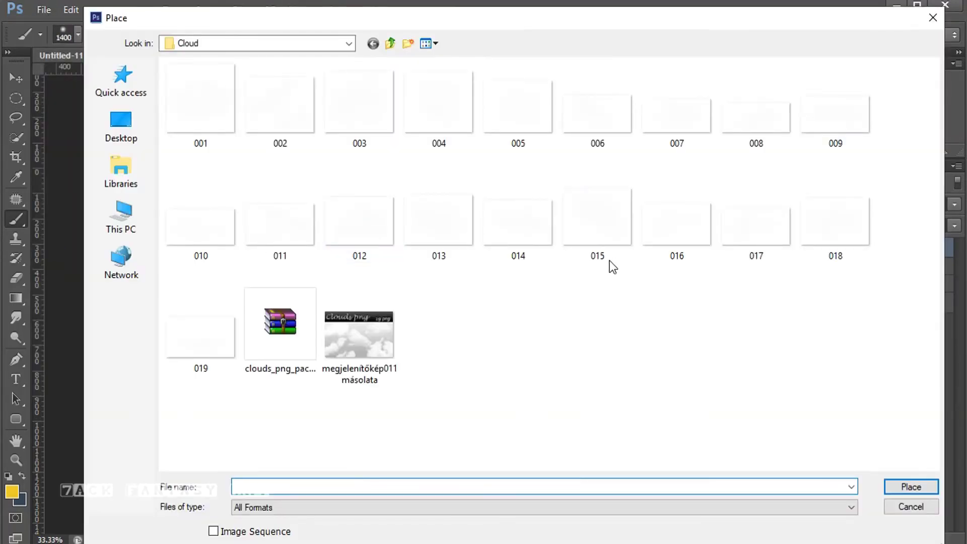
{"action": "left_click", "coordinate": [391, 45]}
{"action": "left_click", "coordinate": [749, 123]}
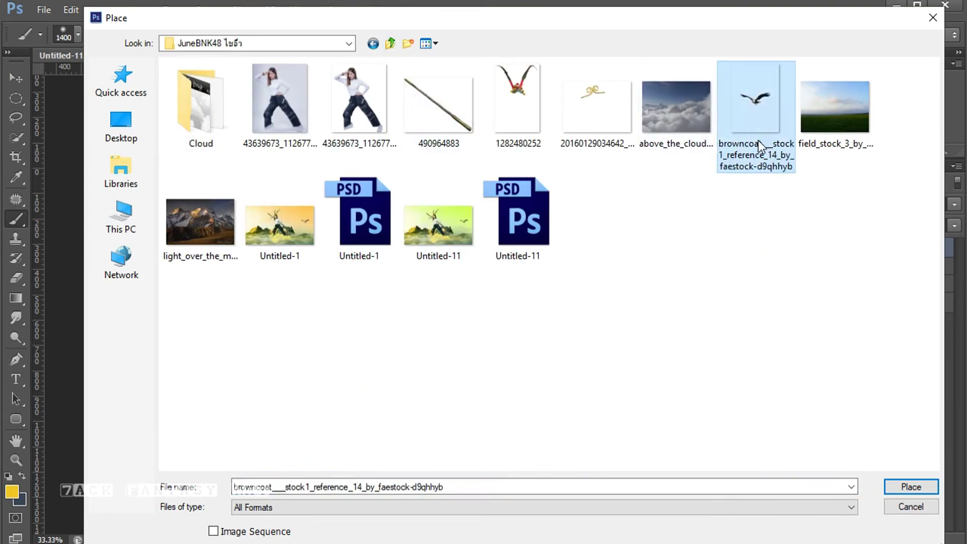
{"action": "left_click", "coordinate": [911, 486]}
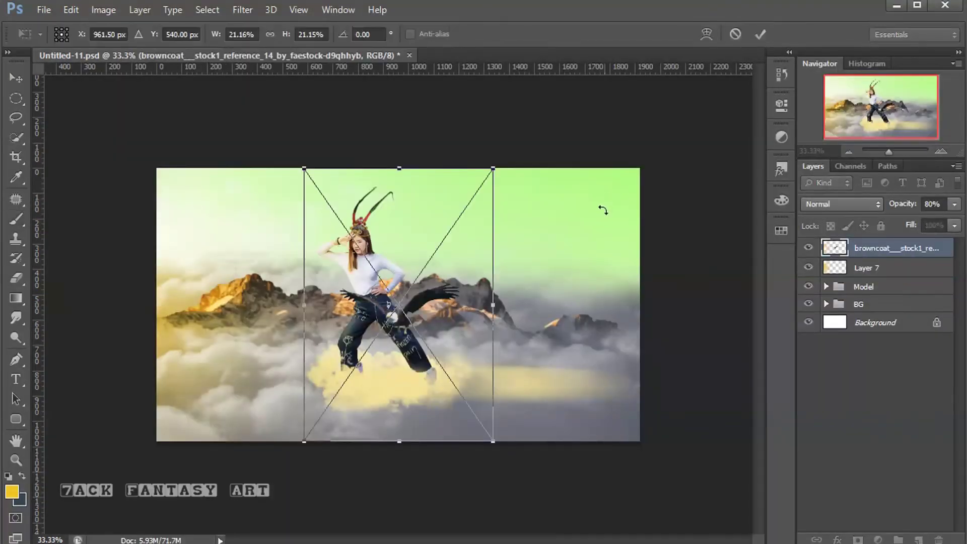
{"action": "left_click_drag", "start_coordinate": [491, 172], "coordinate": [402, 302]}
{"action": "mouse_move", "coordinate": [379, 368]}
{"action": "left_mouse_down"}
{"action": "mouse_move", "coordinate": [591, 254]}
{"action": "mouse_move", "coordinate": [672, 295]}
{"action": "left_mouse_up"}
{"action": "key", "text": "ctrl+0"}
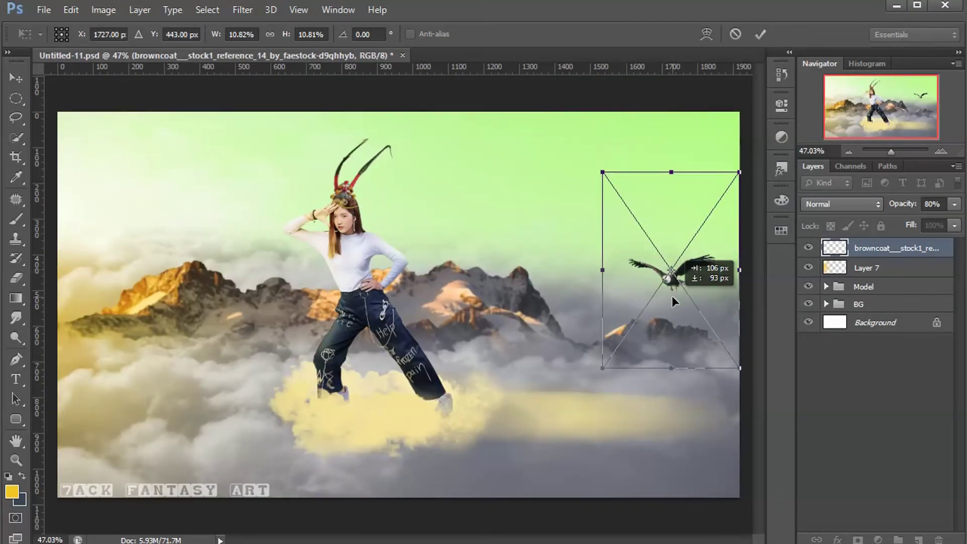
{"action": "left_click_drag", "start_coordinate": [636, 209], "coordinate": [636, 189]}
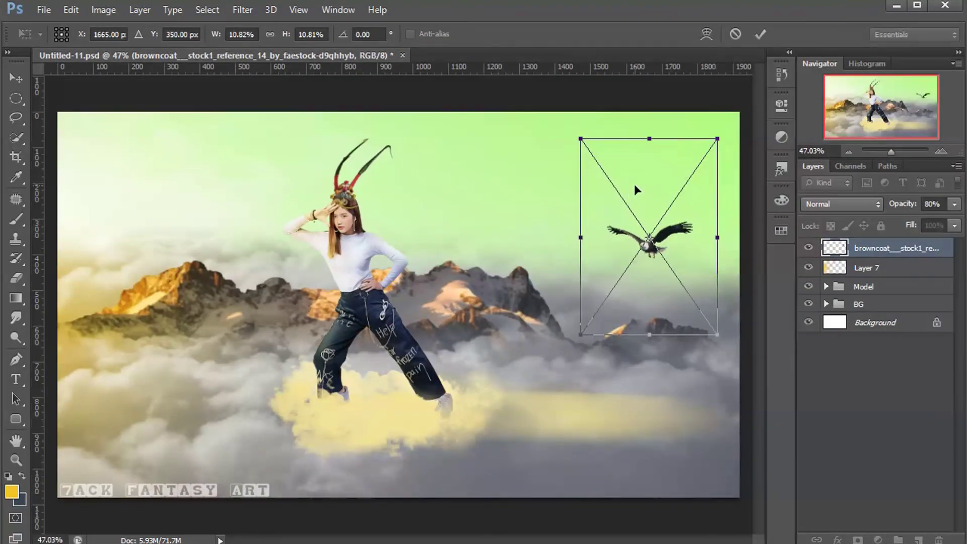
{"action": "left_click", "coordinate": [761, 34]}
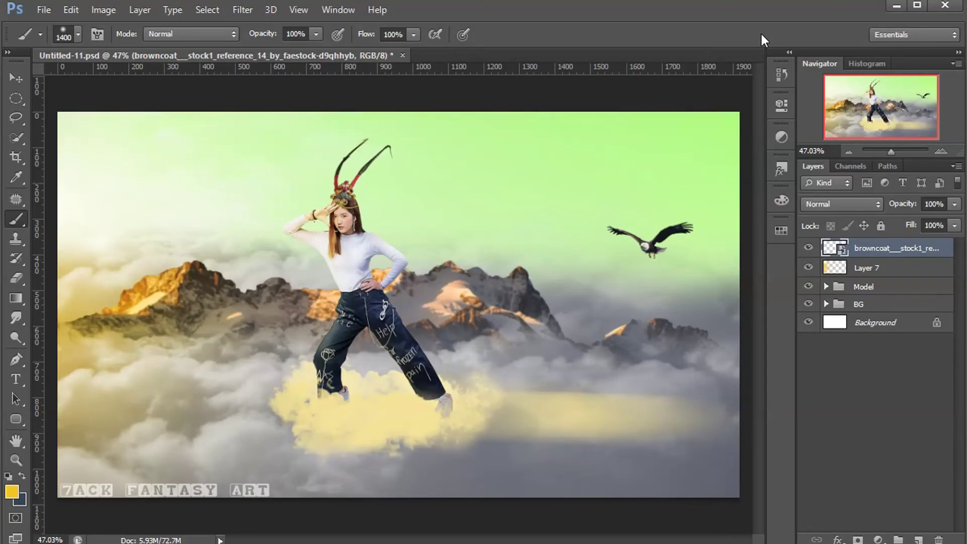
- Apply a 1-pixel Gaussian Blur to the eagle
{"action": "left_click", "coordinate": [246, 10]}
{"action": "mouse_move", "coordinate": [250, 163]}
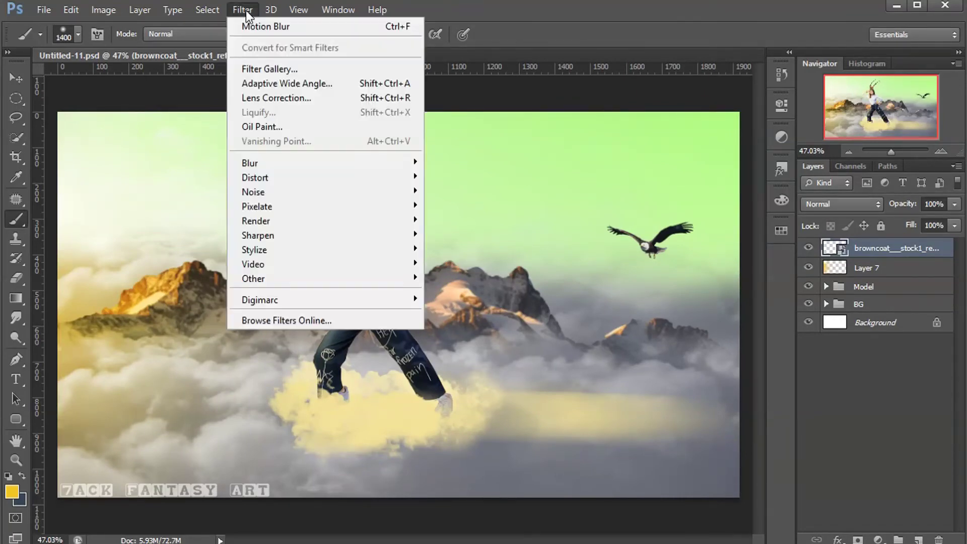
{"action": "left_click", "coordinate": [506, 270]}
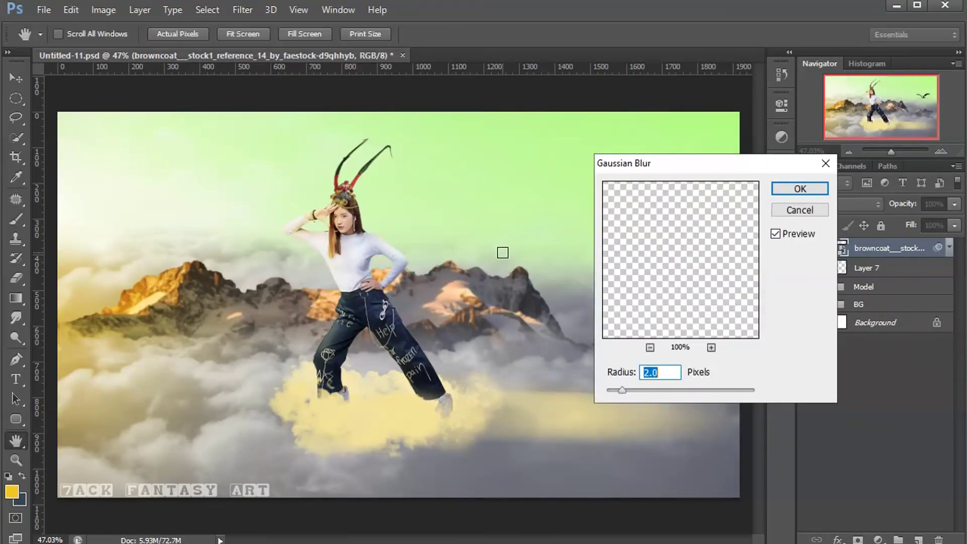
{"action": "left_click_drag", "start_coordinate": [690, 162], "coordinate": [347, 150]}
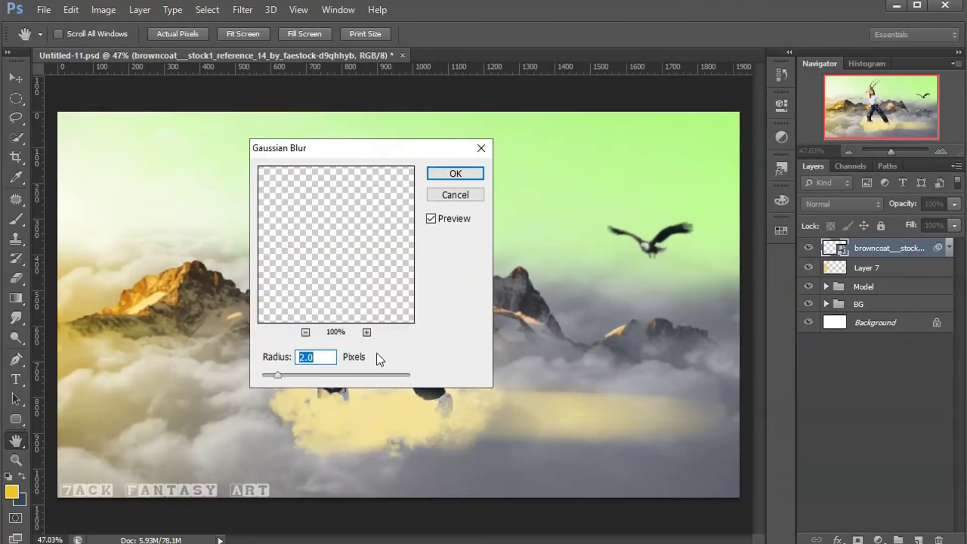
{"action": "type", "text": "1"}
{"action": "key", "text": "BackSpace"}
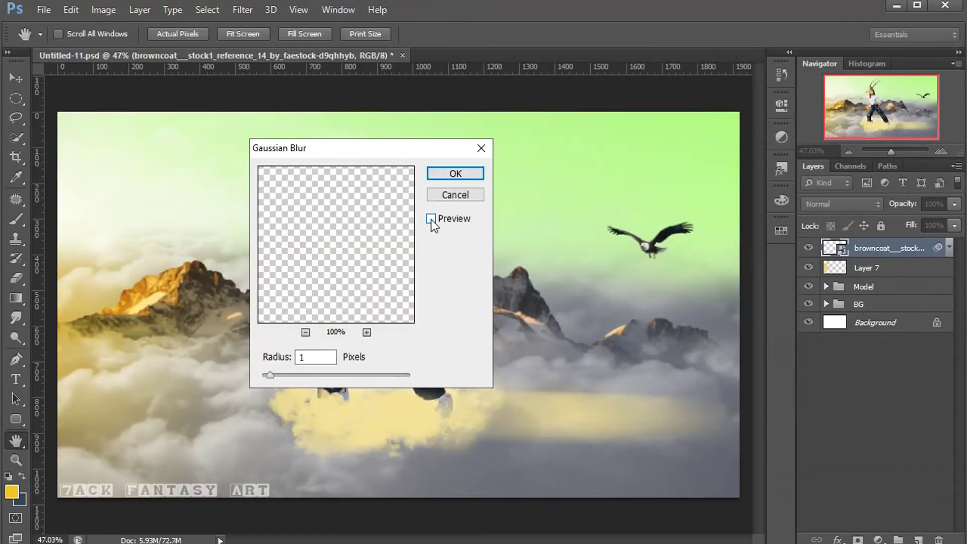
{"action": "left_click", "coordinate": [431, 220]}
{"action": "left_click", "coordinate": [448, 174]}
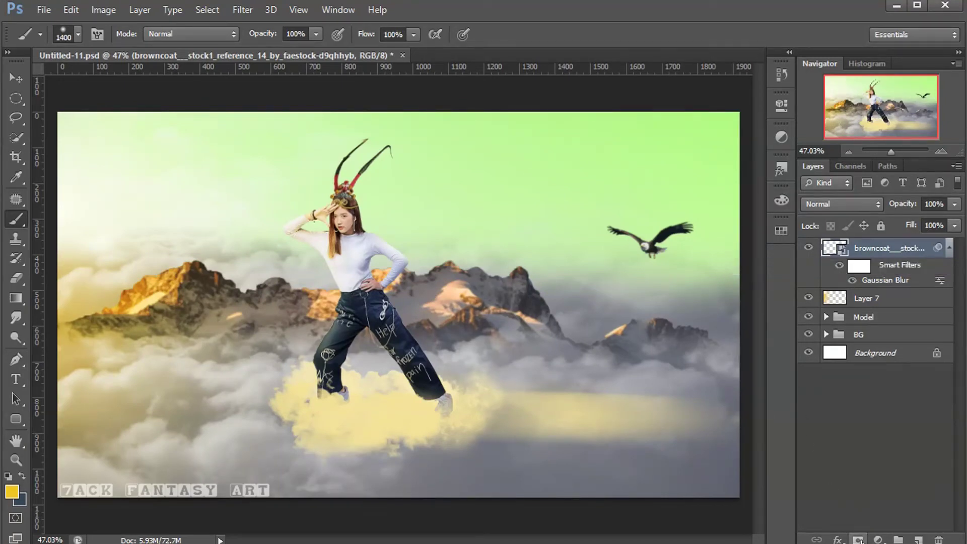
{"action": "left_click", "coordinate": [878, 540]}
- Add a Gradient Map adjustment and set its starting colour stop to bright cyan
{"action": "left_click", "coordinate": [862, 513]}
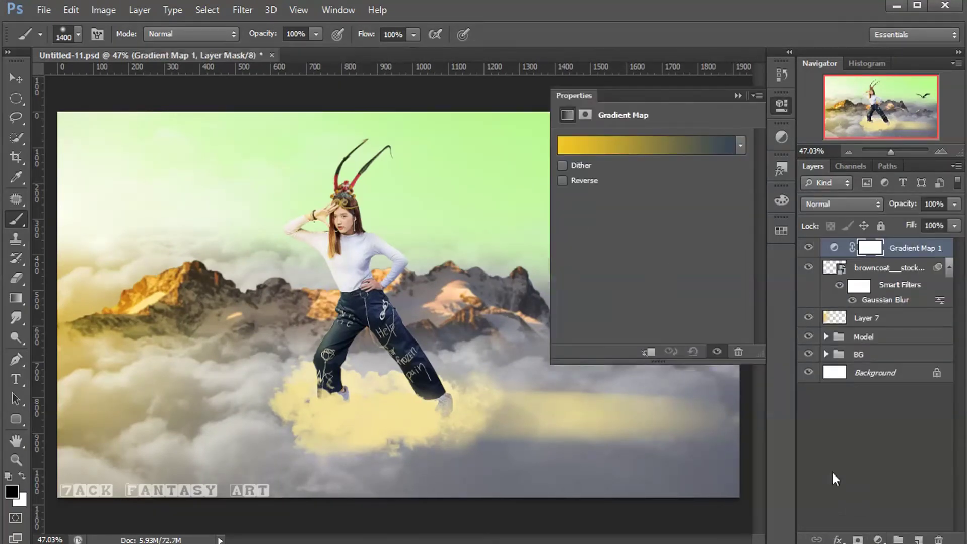
{"action": "left_click", "coordinate": [577, 138]}
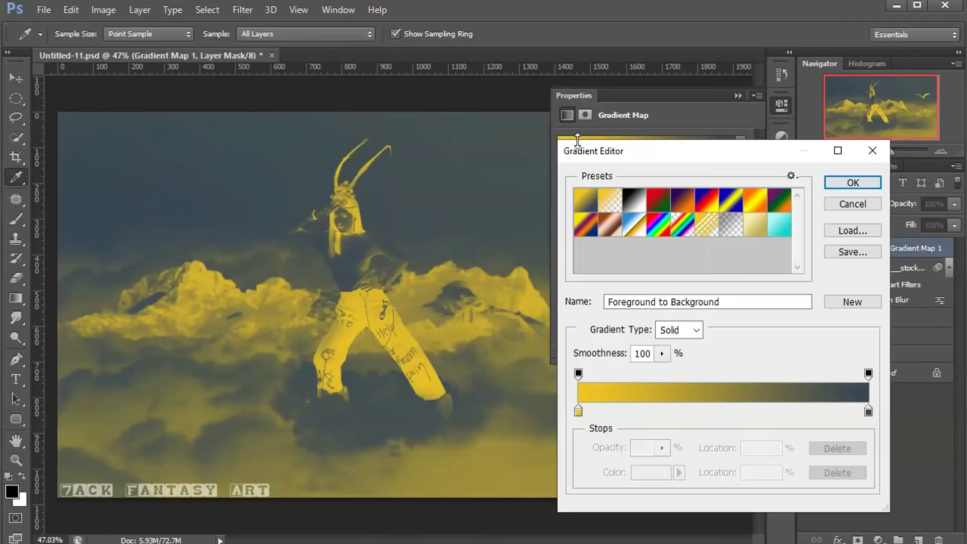
{"action": "left_click", "coordinate": [578, 412]}
{"action": "left_click", "coordinate": [642, 470]}
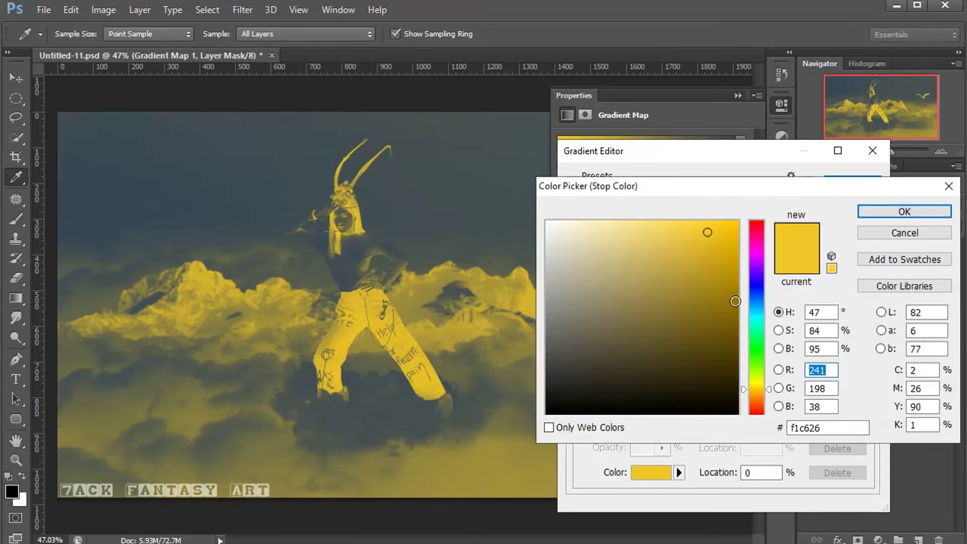
{"action": "left_click_drag", "start_coordinate": [754, 335], "coordinate": [758, 315]}
{"action": "left_click_drag", "start_coordinate": [731, 245], "coordinate": [730, 240]}
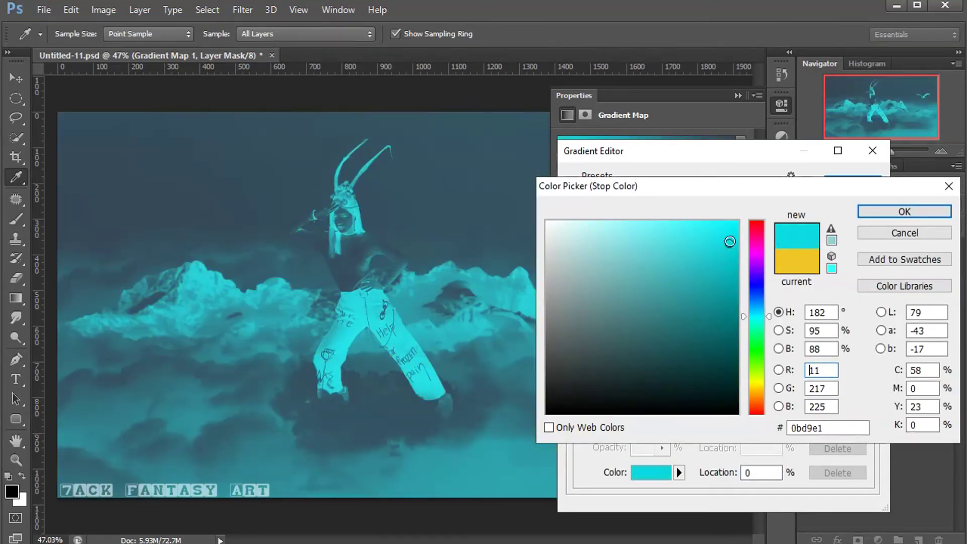
{"action": "left_click", "coordinate": [890, 213]}
- Set the gradient's end stop to bright yellow ffe92e and accept the cyan-to-yellow gradient
{"action": "left_click", "coordinate": [869, 411]}
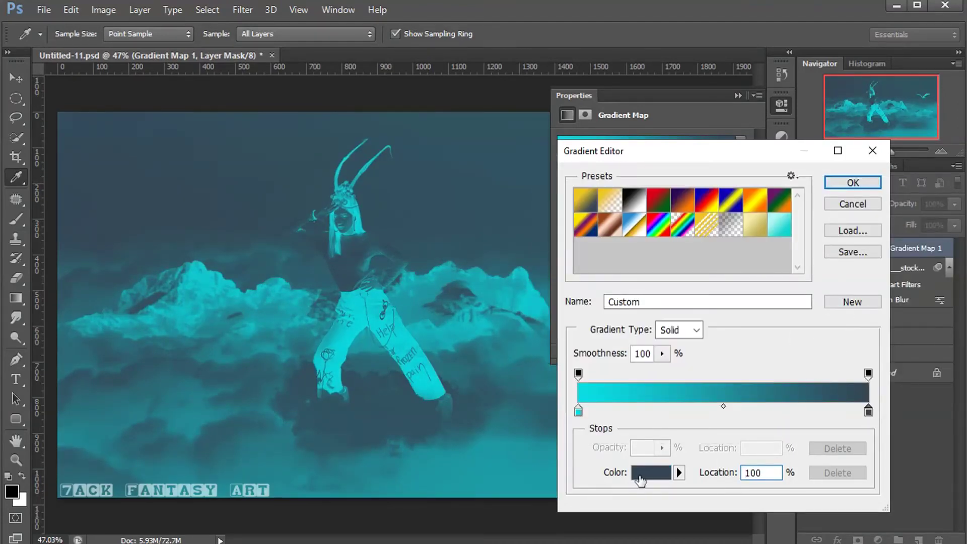
{"action": "left_click", "coordinate": [650, 476]}
{"action": "left_click", "coordinate": [758, 386]}
{"action": "left_click_drag", "start_coordinate": [706, 328], "coordinate": [704, 219]}
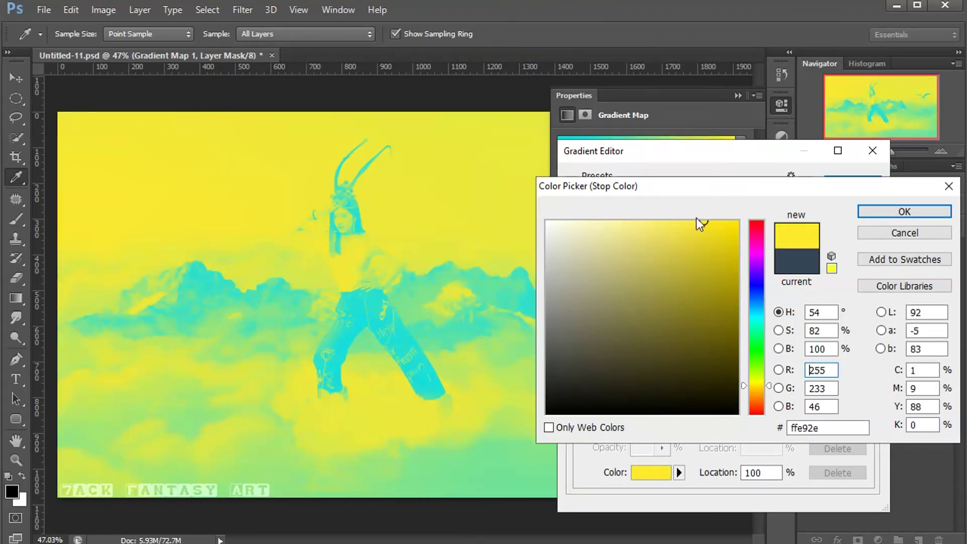
{"action": "left_click", "coordinate": [866, 211]}
{"action": "left_click", "coordinate": [859, 185]}
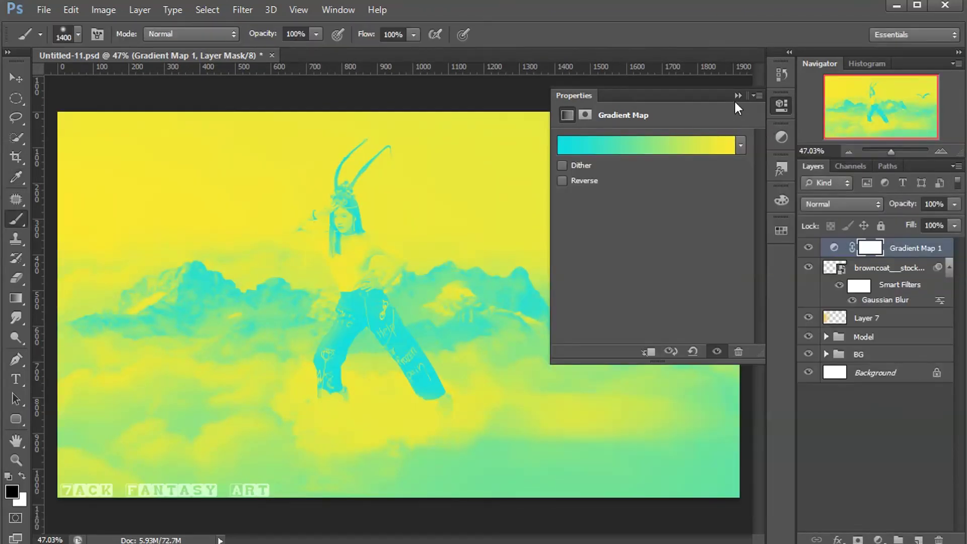
{"action": "left_click", "coordinate": [737, 96]}
- Blend the Gradient Map as Soft Light at 30% opacity
{"action": "key", "text": "bracketleft"}
{"action": "key", "text": "bracketleft"}
{"action": "key", "text": "bracketleft"}
{"action": "key", "text": "bracketleft"}
{"action": "key", "text": "bracketleft"}
{"action": "key", "text": "bracketleft"}
{"action": "key", "text": "bracketleft"}
{"action": "key", "text": "bracketleft"}
{"action": "key", "text": "bracketleft"}
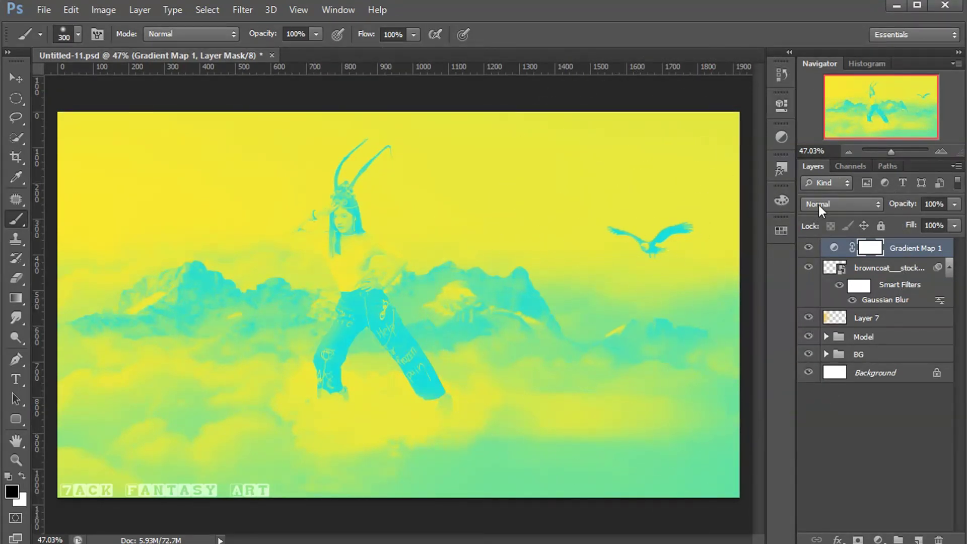
{"action": "left_click", "coordinate": [818, 204]}
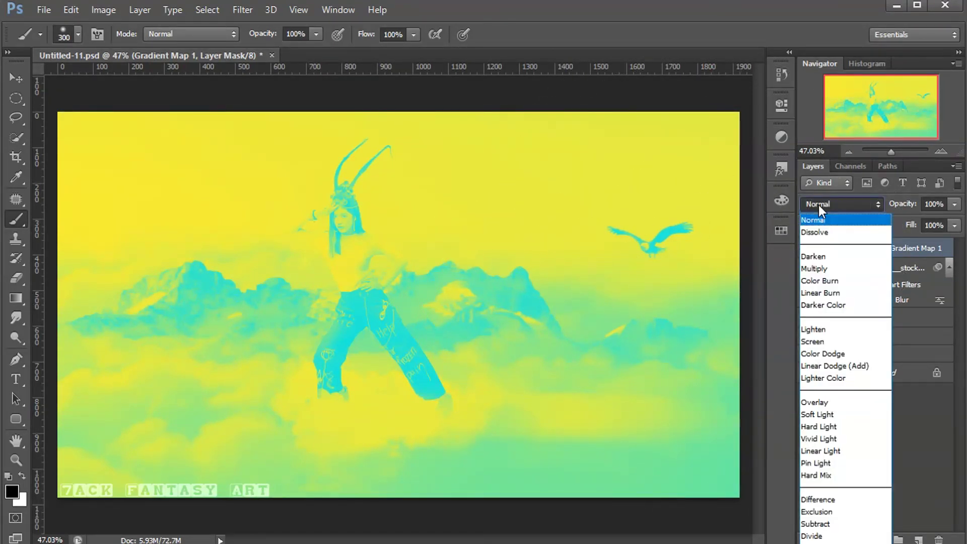
{"action": "left_click", "coordinate": [822, 414]}
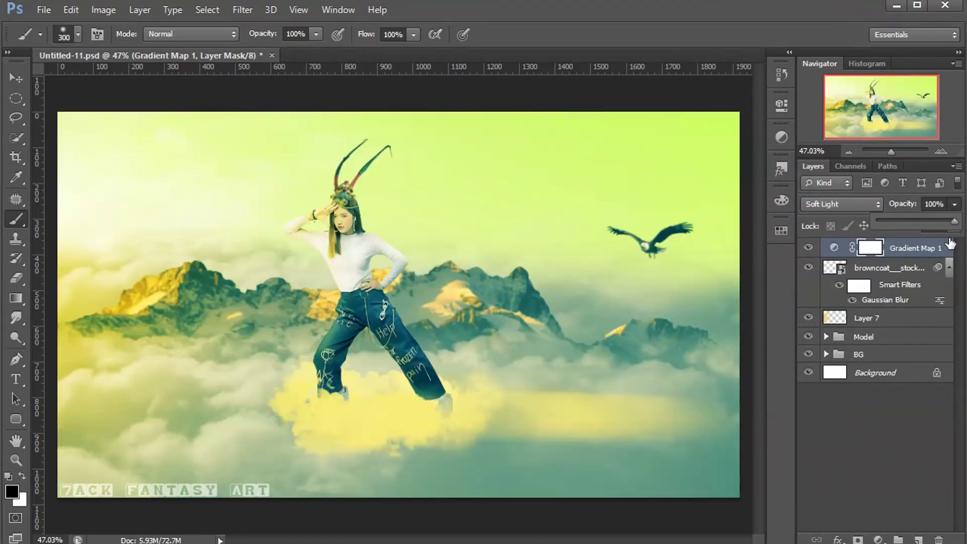
{"action": "left_click_drag", "start_coordinate": [900, 221], "coordinate": [899, 221]}
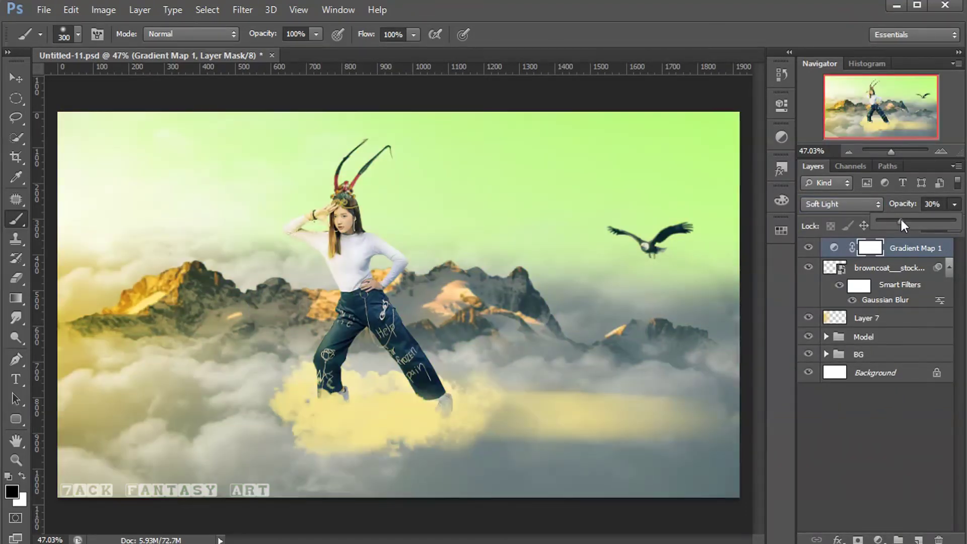
{"action": "left_click", "coordinate": [823, 252]}
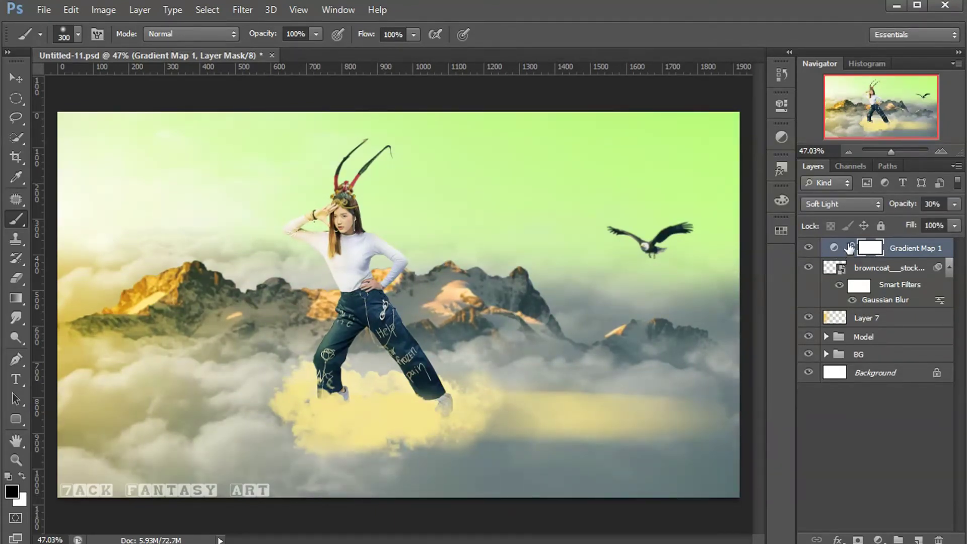
{"action": "left_click", "coordinate": [878, 539]}
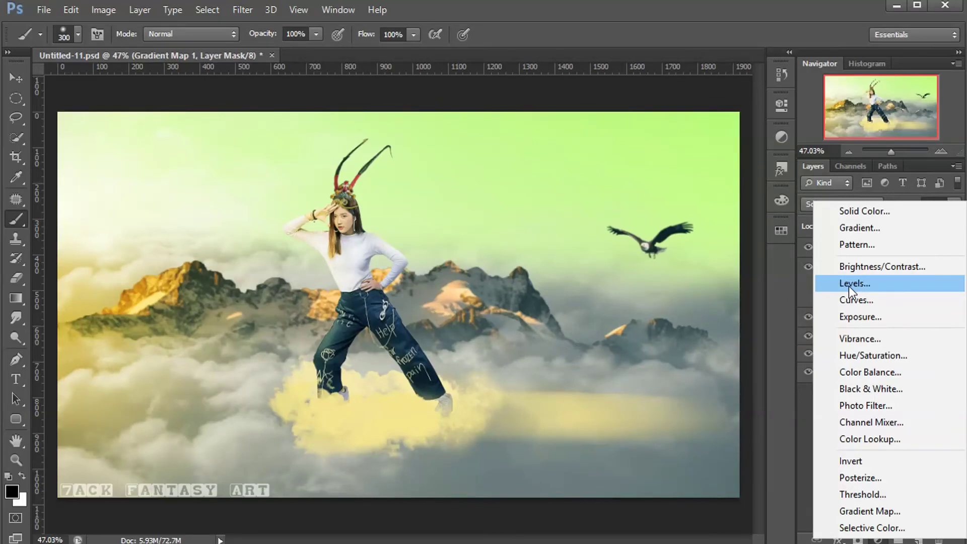
- Add a Levels adjustment with input 13, 0.89, 254 and output 0–254 for extra contrast
{"action": "left_click", "coordinate": [848, 285]}
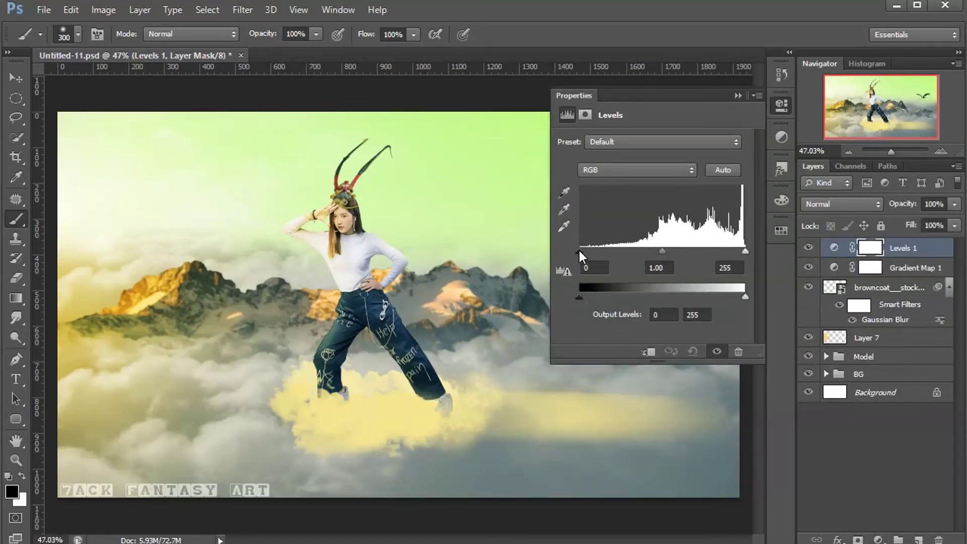
{"action": "left_click_drag", "start_coordinate": [584, 250], "coordinate": [586, 250]}
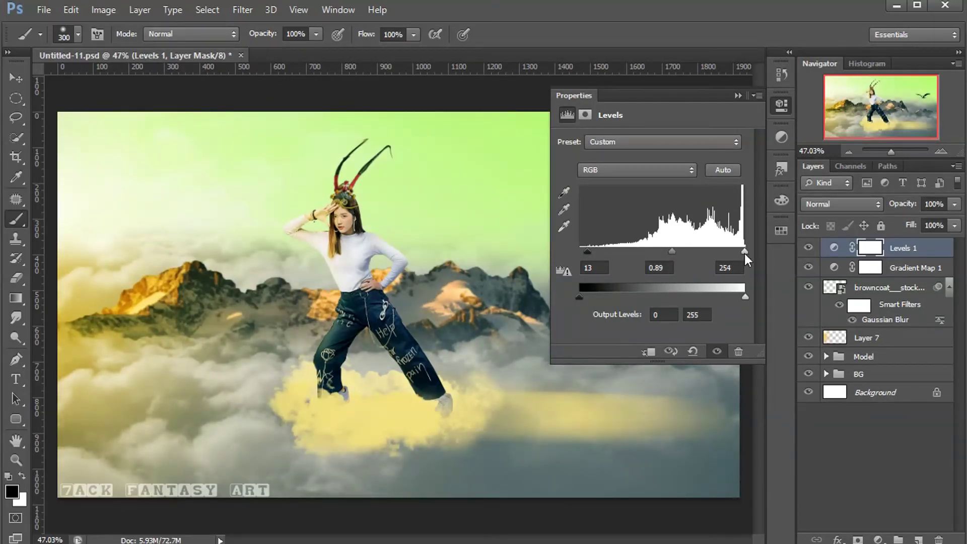
{"action": "left_click_drag", "start_coordinate": [745, 298], "coordinate": [745, 298]}
{"action": "left_click", "coordinate": [717, 352]}
- Select the Gradient Map 1 adjustment layer and bring up the new adjustment layer list
{"action": "left_click", "coordinate": [738, 96]}
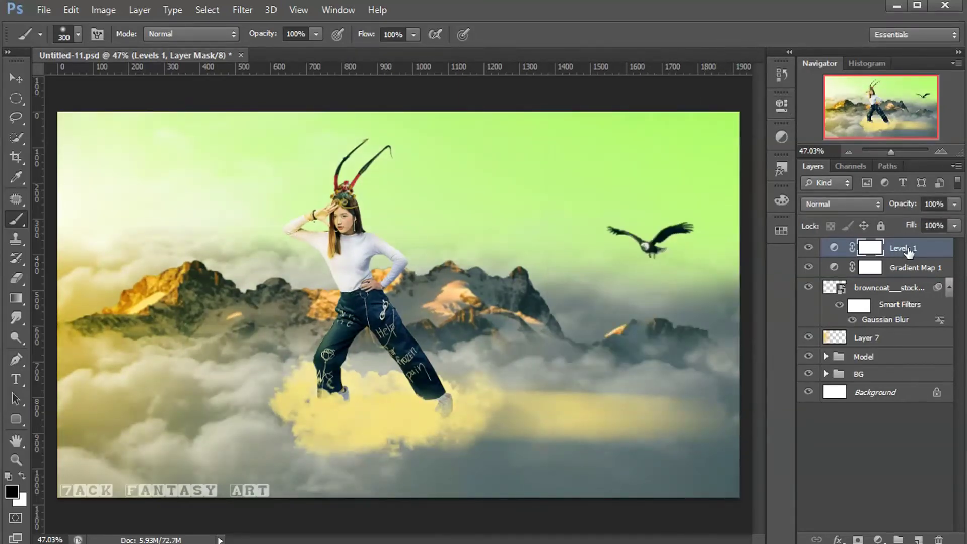
{"action": "left_click", "coordinate": [909, 250]}
{"action": "left_click", "coordinate": [905, 272]}
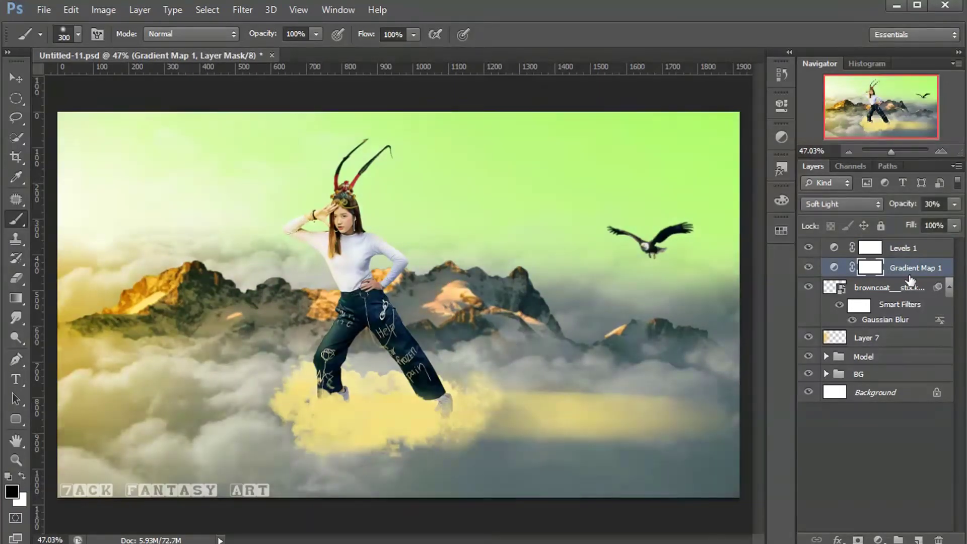
{"action": "left_click", "coordinate": [835, 267]}
{"action": "left_click", "coordinate": [878, 540]}
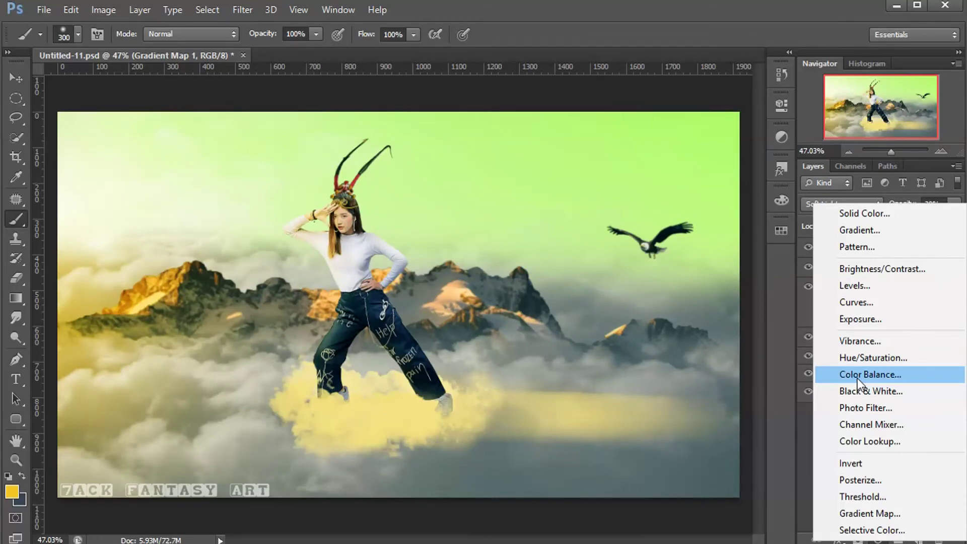
- Add a Color Balance adjustment with midtones Cyan-Red -10 and Yellow-Blue -19
{"action": "left_click", "coordinate": [858, 375]}
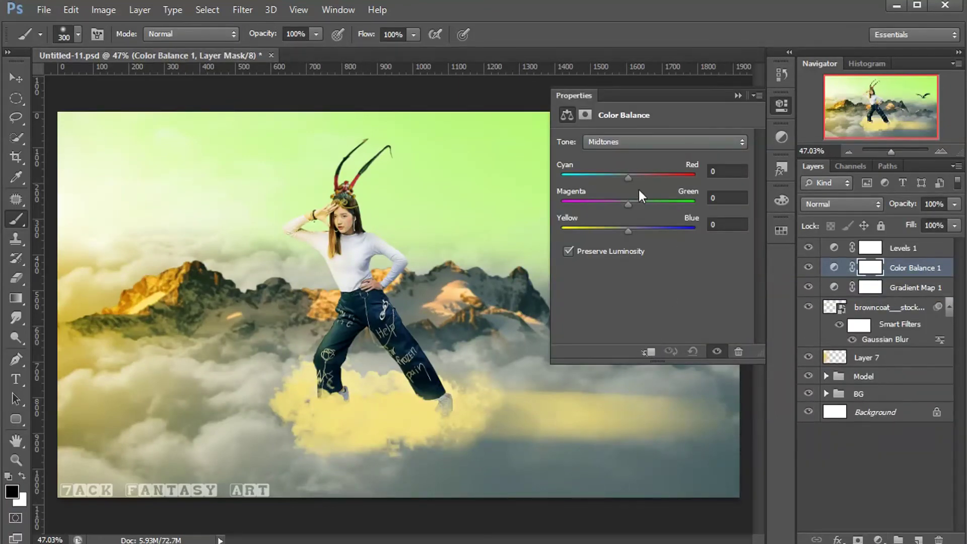
{"action": "left_click", "coordinate": [630, 181]}
{"action": "left_click_drag", "start_coordinate": [629, 180], "coordinate": [622, 181]}
{"action": "left_click_drag", "start_coordinate": [628, 230], "coordinate": [615, 228]}
{"action": "left_click", "coordinate": [736, 95]}
{"action": "left_click", "coordinate": [827, 248]}
{"action": "left_click", "coordinate": [809, 248]}
{"action": "left_click", "coordinate": [810, 247]}
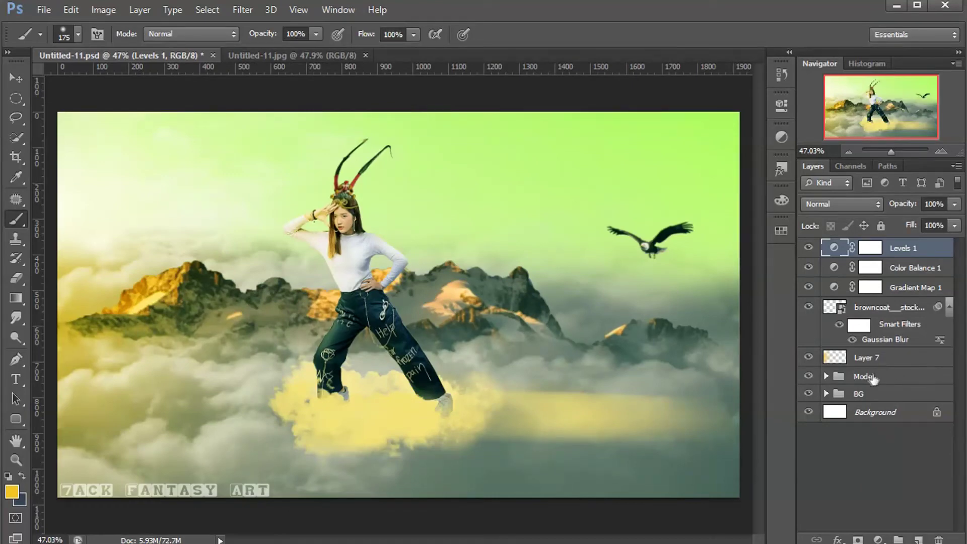
- Expand the Model group, compare 009 copy on and off, and select the BG group
{"action": "left_click", "coordinate": [826, 376]}
{"action": "scroll", "coordinate": [910, 393], "scroll_direction": "down", "scroll_amount": 1}
{"action": "scroll", "coordinate": [910, 393], "scroll_direction": "down", "scroll_amount": 1}
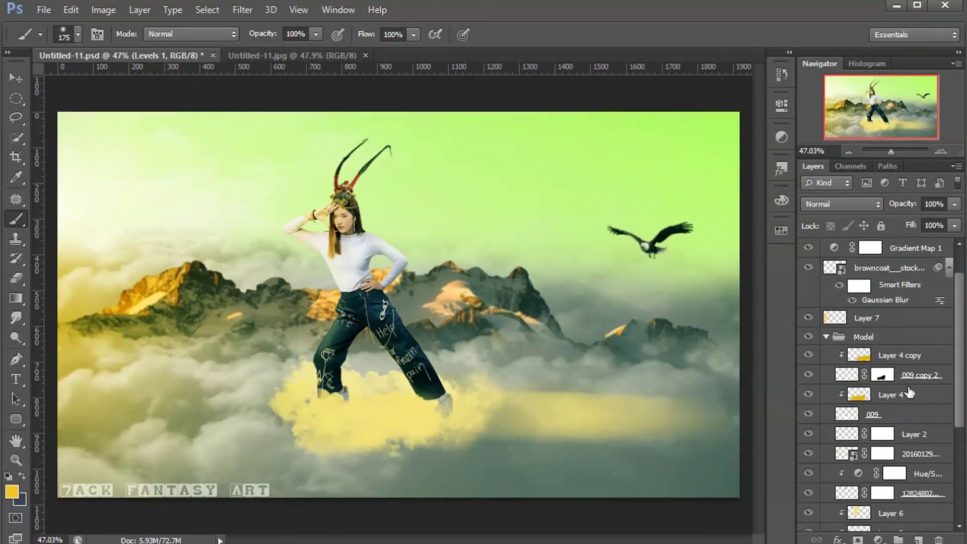
{"action": "scroll", "coordinate": [910, 393], "scroll_direction": "down", "scroll_amount": 2}
{"action": "scroll", "coordinate": [910, 394], "scroll_direction": "down", "scroll_amount": 2}
{"action": "scroll", "coordinate": [910, 393], "scroll_direction": "down", "scroll_amount": 2}
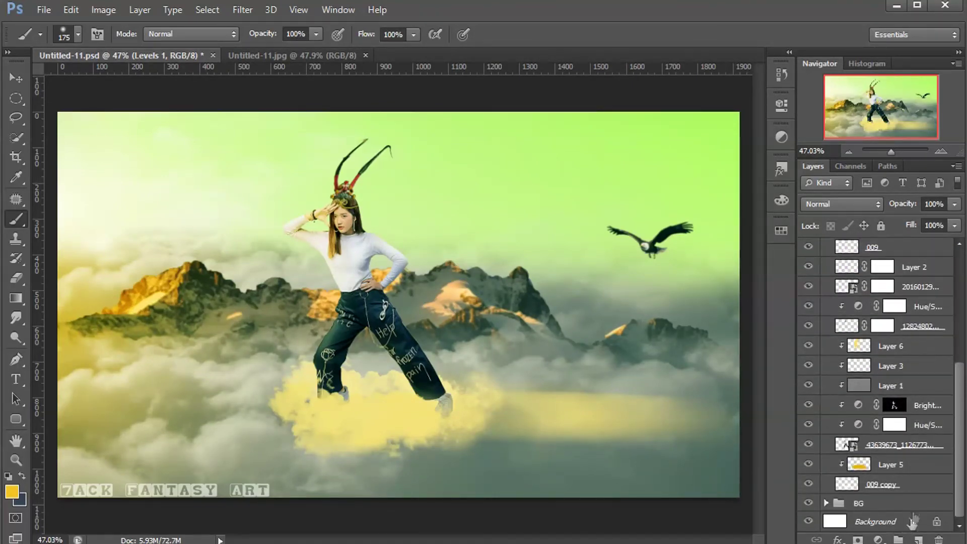
{"action": "left_click", "coordinate": [910, 485]}
{"action": "left_click", "coordinate": [809, 485]}
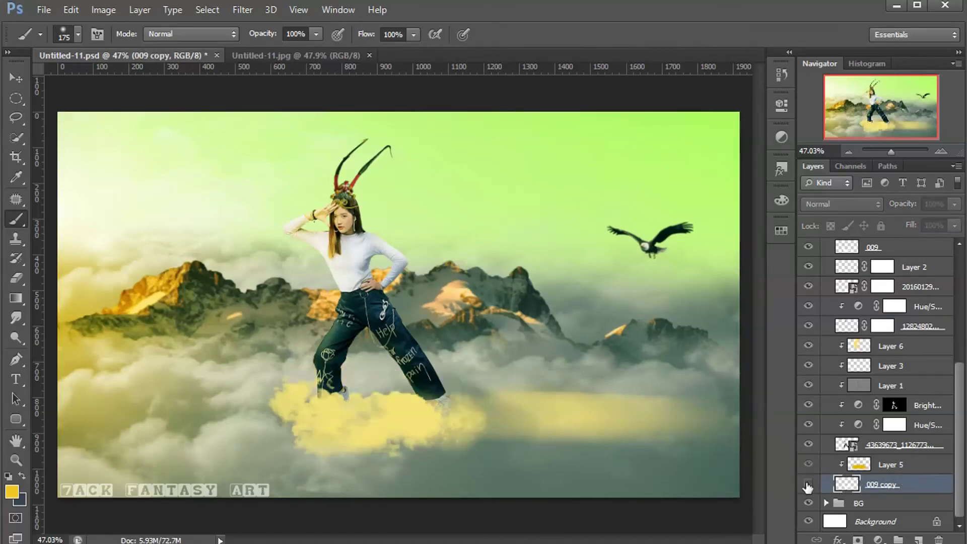
{"action": "left_click", "coordinate": [910, 504]}
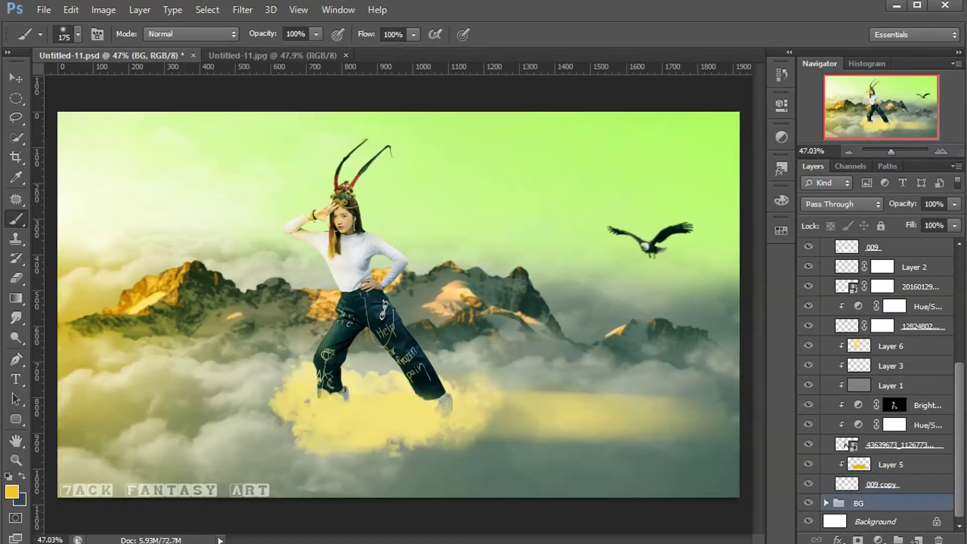
- Place staff image 490964883 at 169%, tilted about 1.5°, diagonally across the woman's hands
{"action": "left_click", "coordinate": [43, 10]}
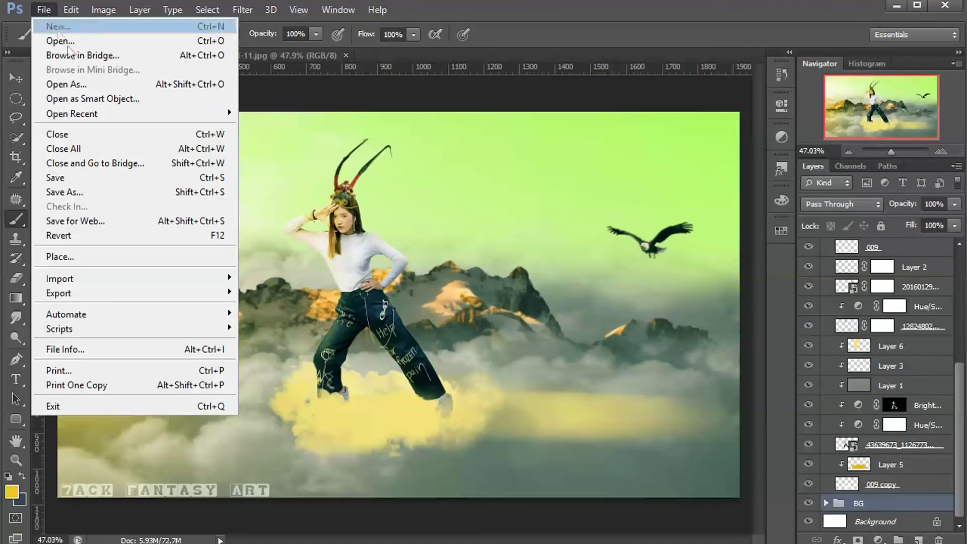
{"action": "left_click", "coordinate": [84, 256]}
{"action": "left_click", "coordinate": [437, 114]}
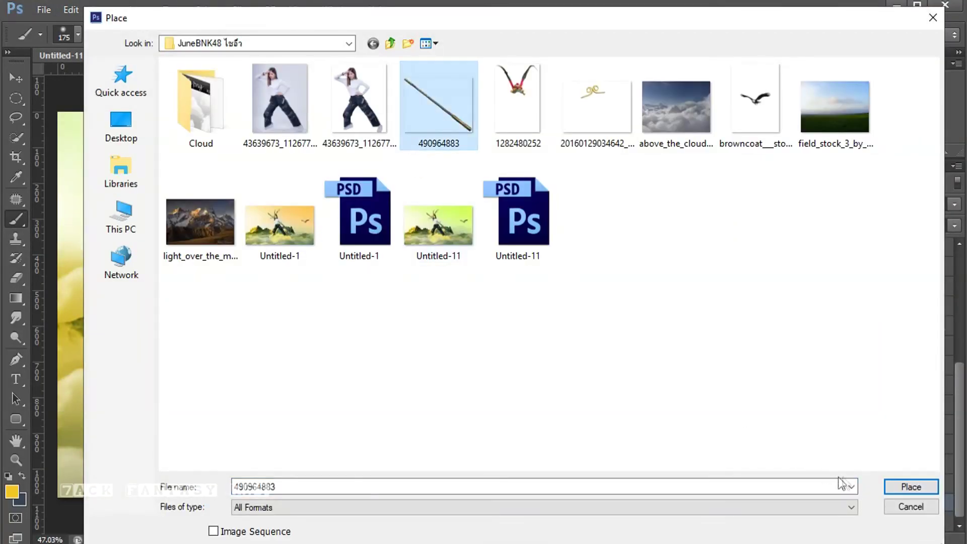
{"action": "left_click", "coordinate": [896, 486]}
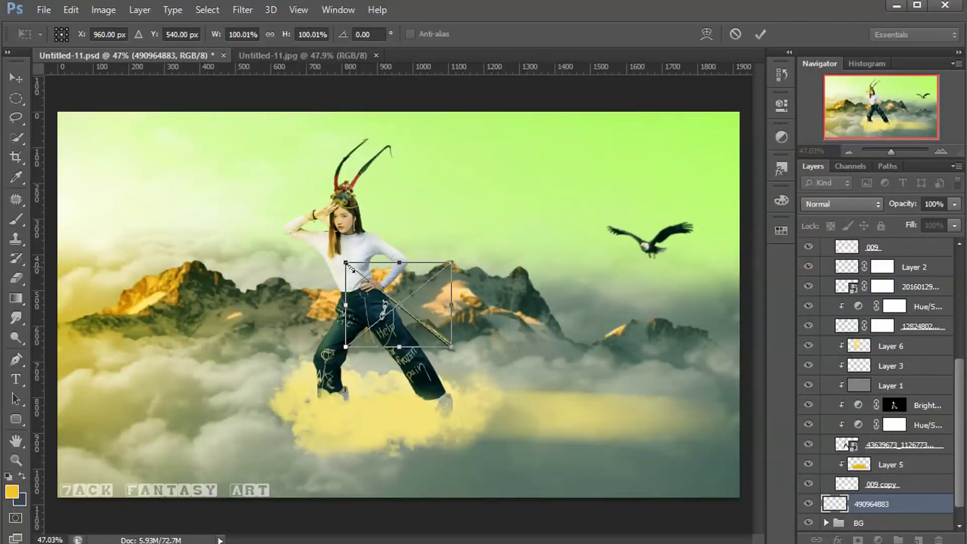
{"action": "left_click_drag", "start_coordinate": [344, 261], "coordinate": [245, 172]}
{"action": "left_click_drag", "start_coordinate": [452, 260], "coordinate": [462, 259]}
{"action": "left_click_drag", "start_coordinate": [459, 200], "coordinate": [443, 191]}
{"action": "left_click_drag", "start_coordinate": [415, 261], "coordinate": [421, 265]}
{"action": "left_click_drag", "start_coordinate": [510, 352], "coordinate": [507, 356]}
{"action": "left_click_drag", "start_coordinate": [421, 290], "coordinate": [422, 286]}
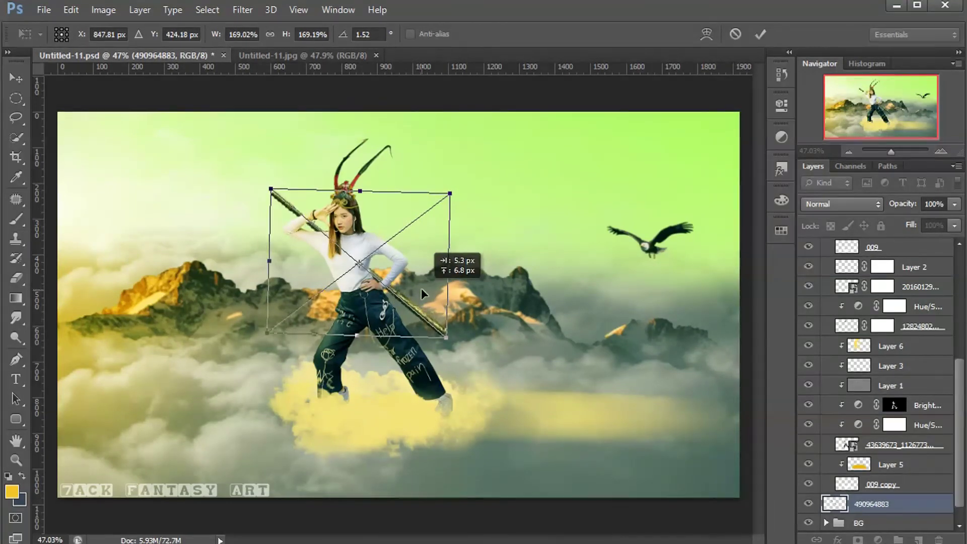
{"action": "left_click", "coordinate": [760, 36]}
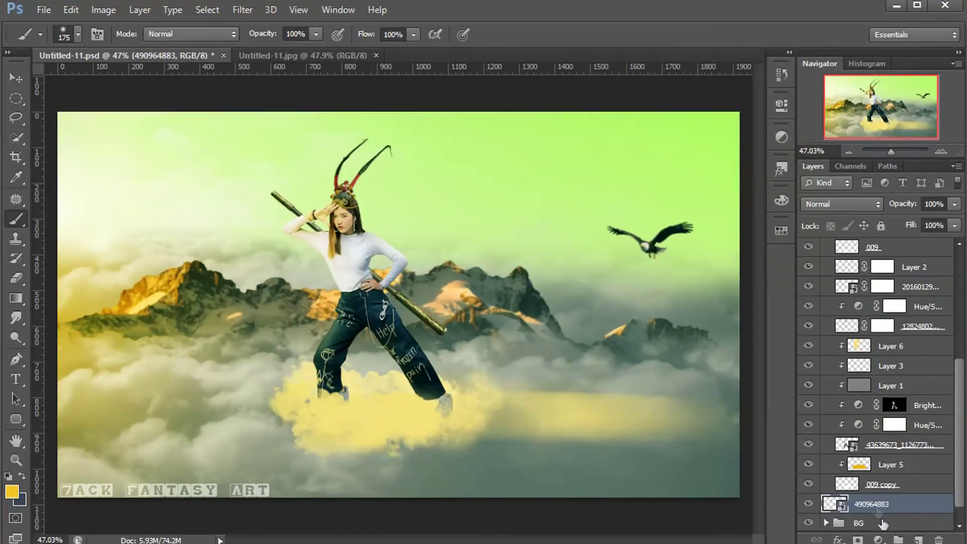
{"action": "left_click", "coordinate": [809, 504]}
- Duplicate the staff layer, apply a 5-pixel High Pass, and blend it as Overlay
{"action": "key", "text": "ctrl+j"}
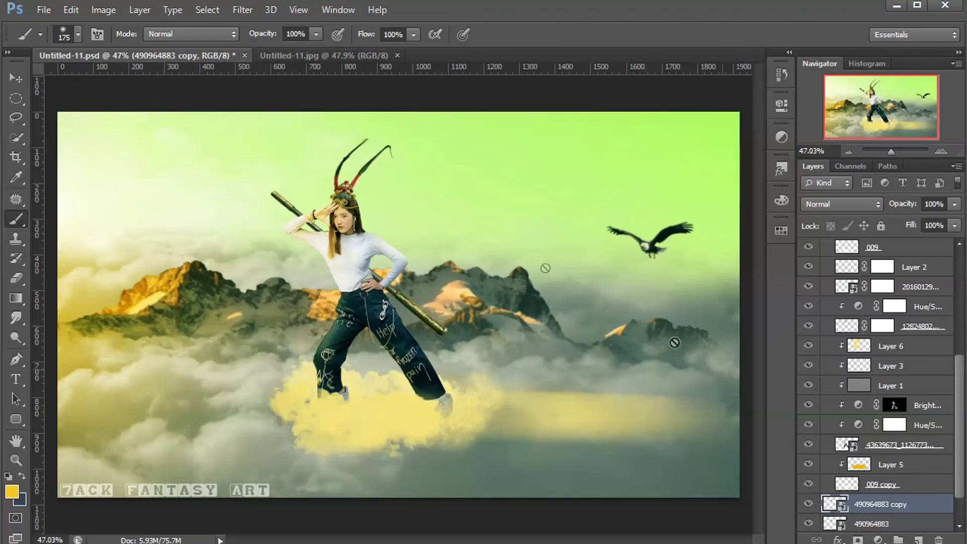
{"action": "left_click", "coordinate": [242, 10]}
{"action": "mouse_move", "coordinate": [254, 279]}
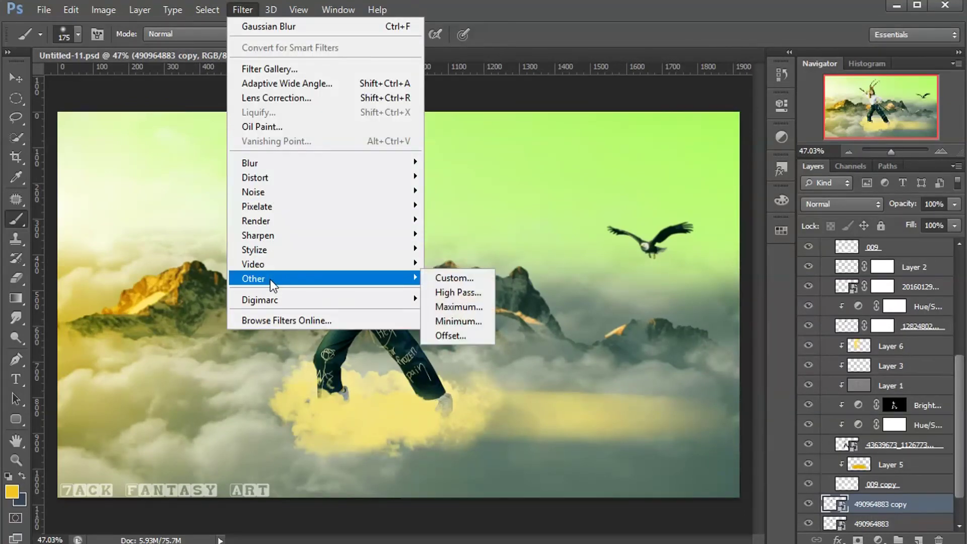
{"action": "left_click", "coordinate": [457, 293]}
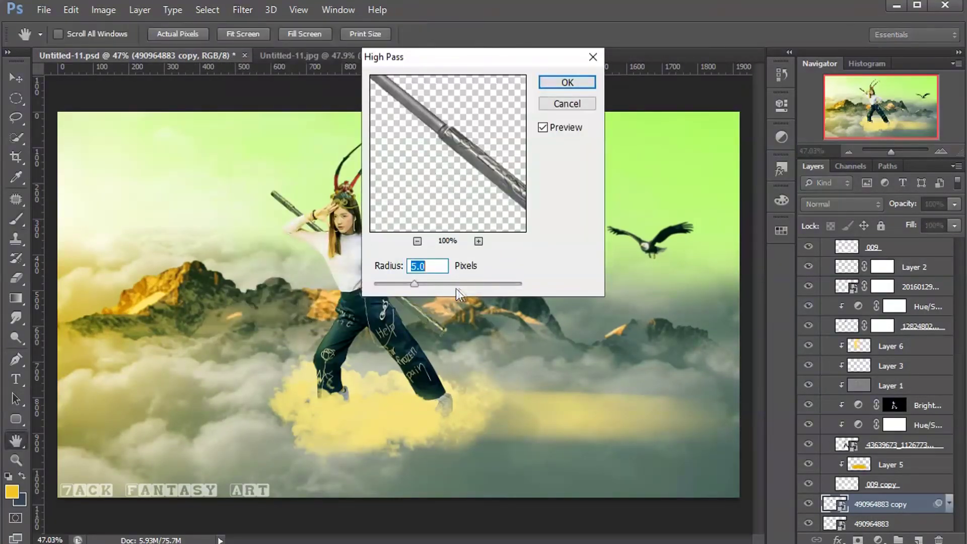
{"action": "left_click", "coordinate": [568, 82]}
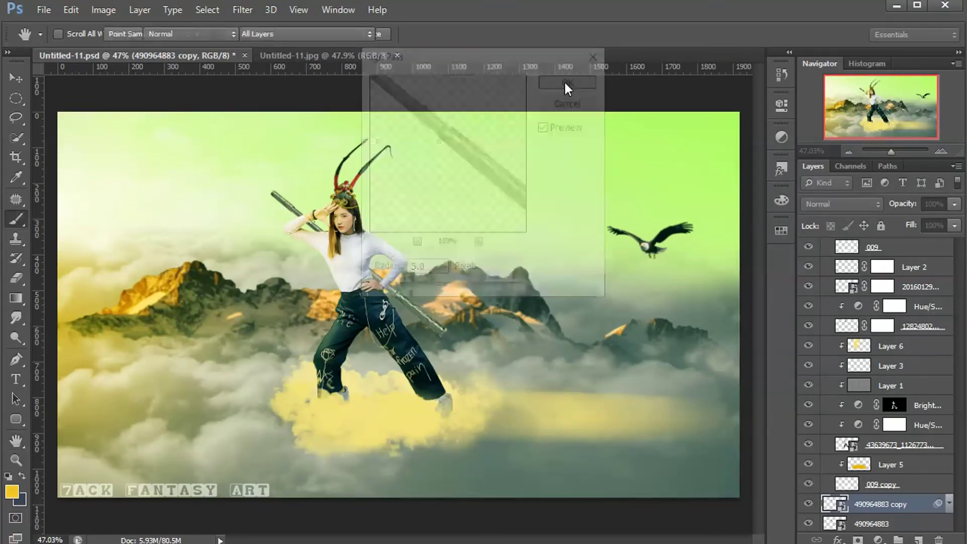
{"action": "left_click", "coordinate": [811, 204]}
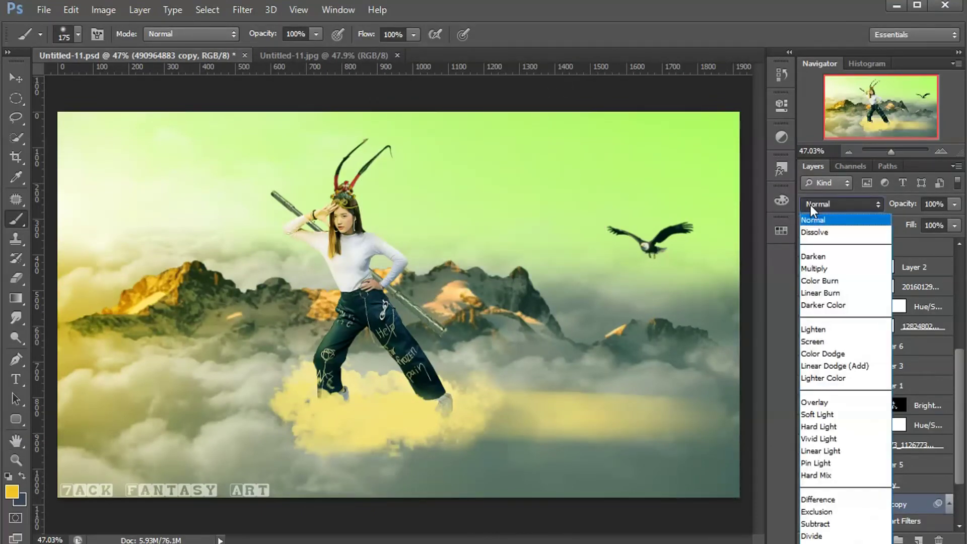
{"action": "left_click", "coordinate": [833, 401]}
- Clip the High Pass copy to the staff and add an empty layer above
{"action": "scroll", "coordinate": [914, 512], "scroll_direction": "down", "scroll_amount": 3}
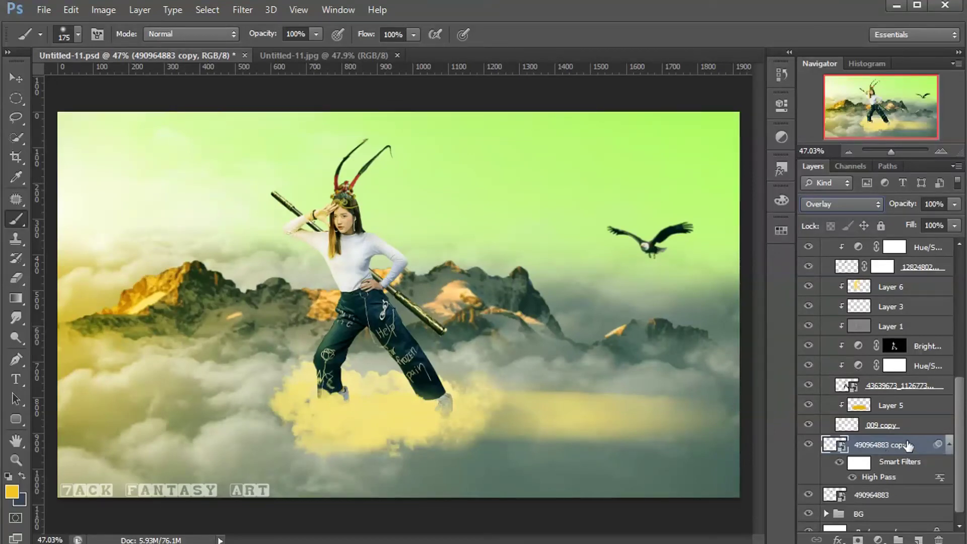
{"action": "right_click", "coordinate": [920, 448]}
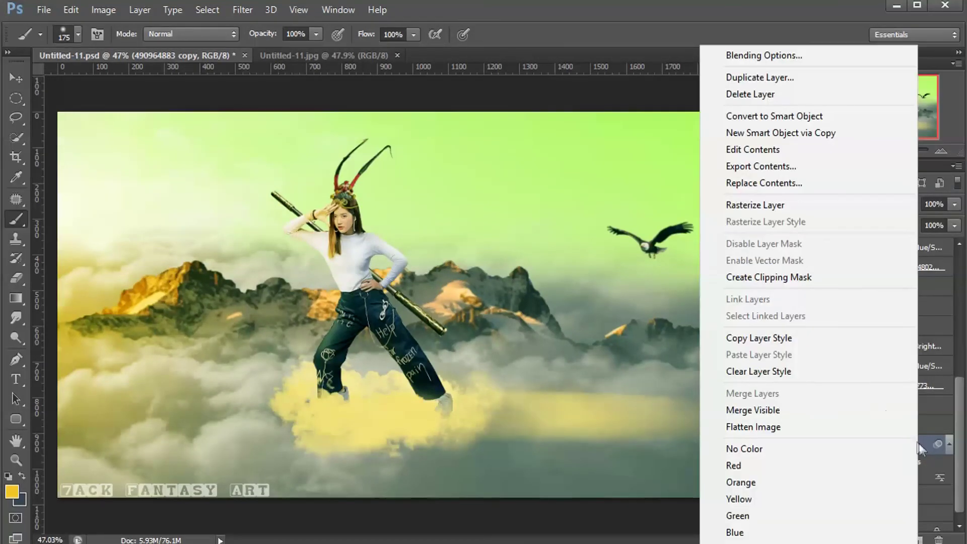
{"action": "left_click", "coordinate": [766, 279]}
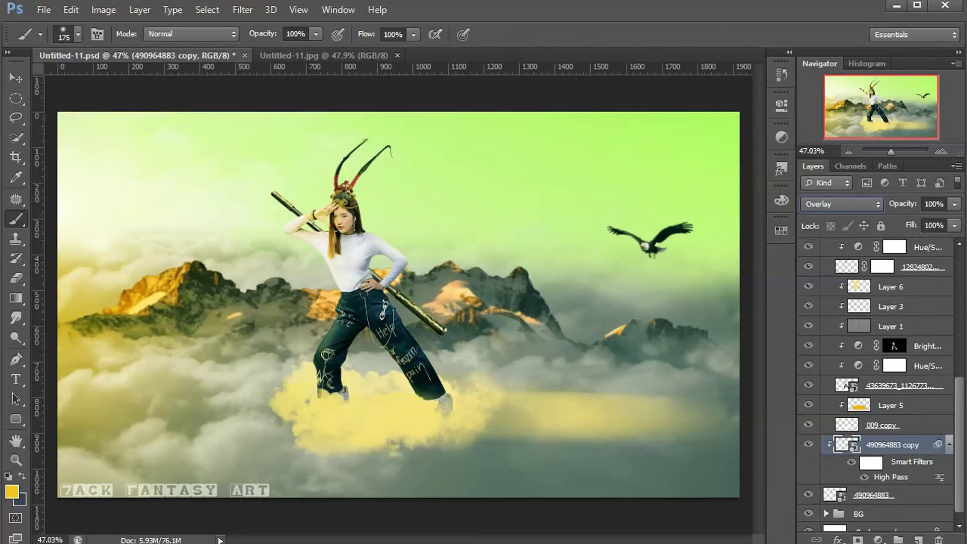
{"action": "left_click", "coordinate": [919, 539]}
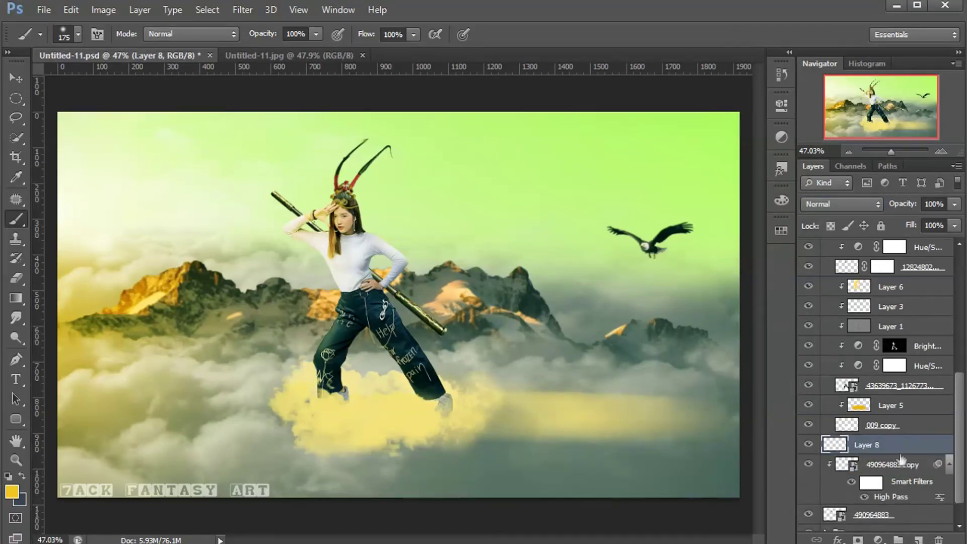
- Clip Layer 8, fill it with 50% gray, blend it as Overlay, and pick a toning tool
{"action": "right_click", "coordinate": [900, 445]}
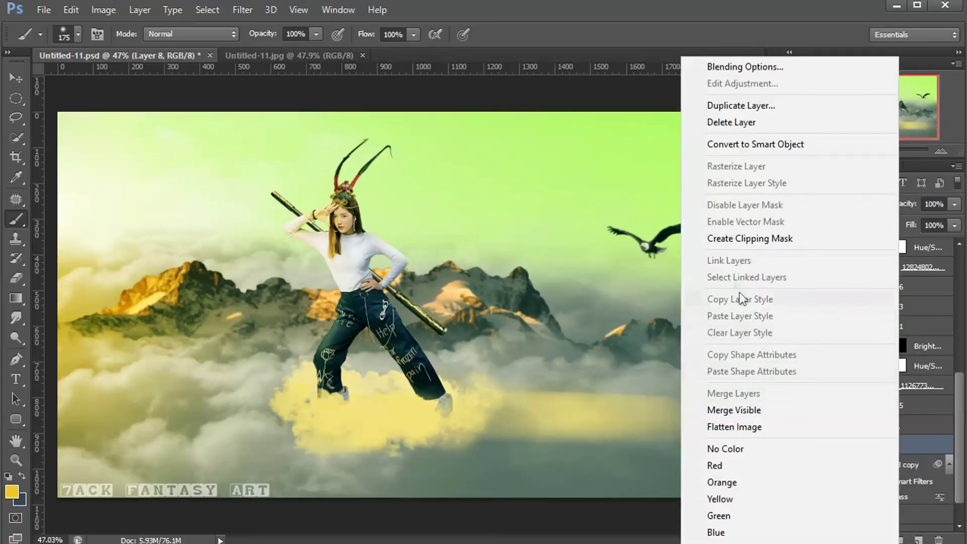
{"action": "left_click", "coordinate": [731, 237]}
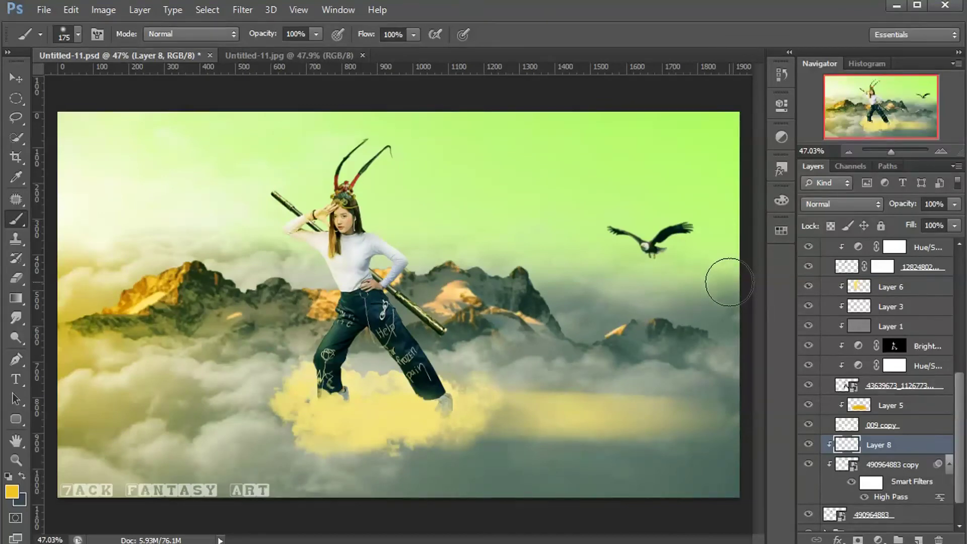
{"action": "key", "text": "shift+F5"}
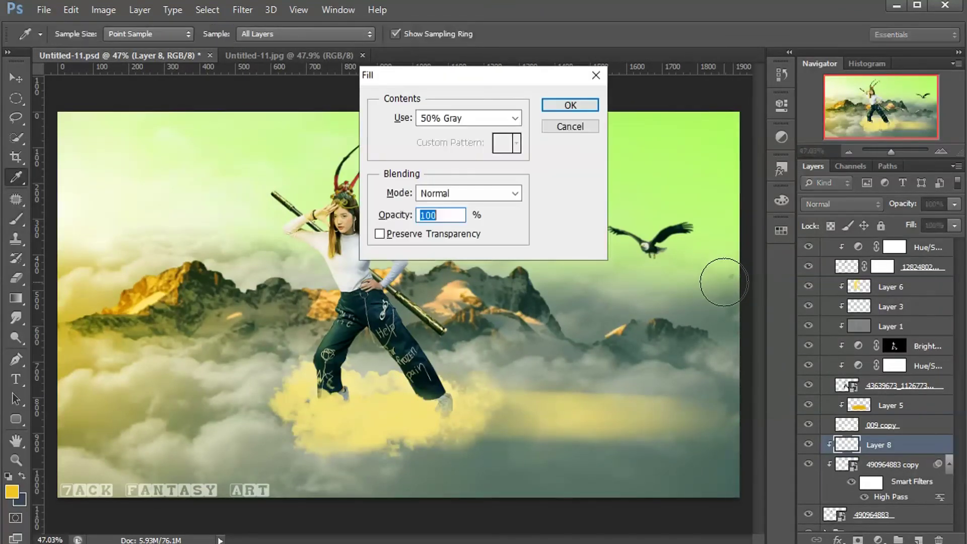
{"action": "left_click", "coordinate": [569, 105]}
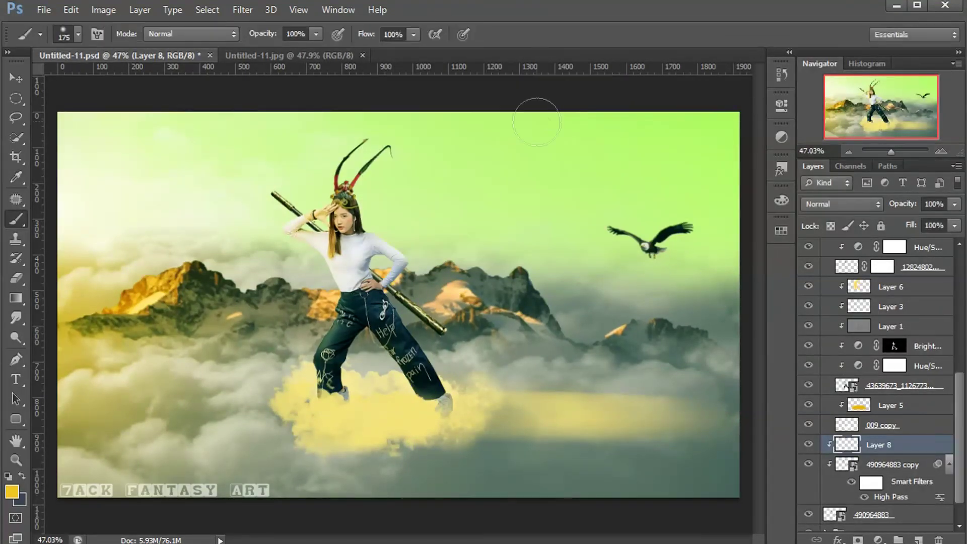
{"action": "left_click", "coordinate": [848, 205]}
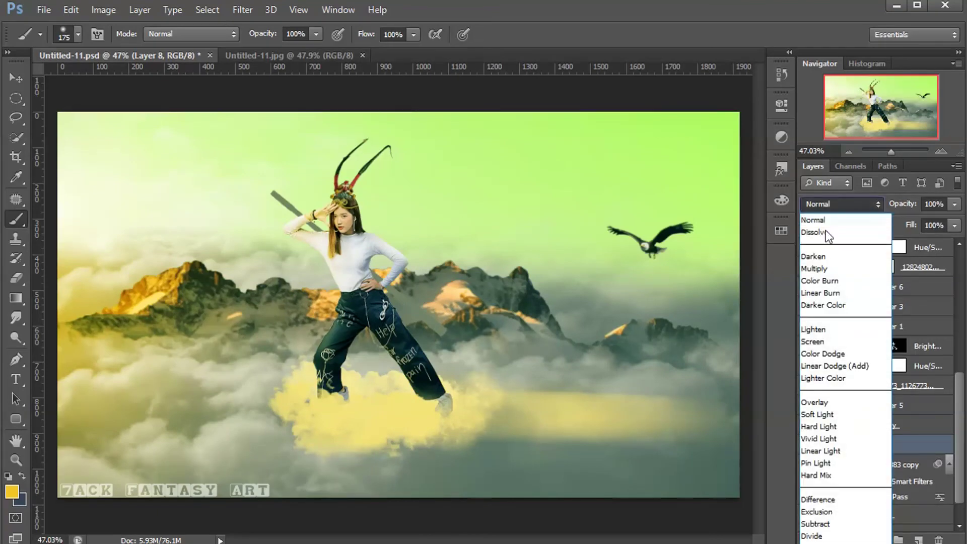
{"action": "left_click", "coordinate": [822, 403]}
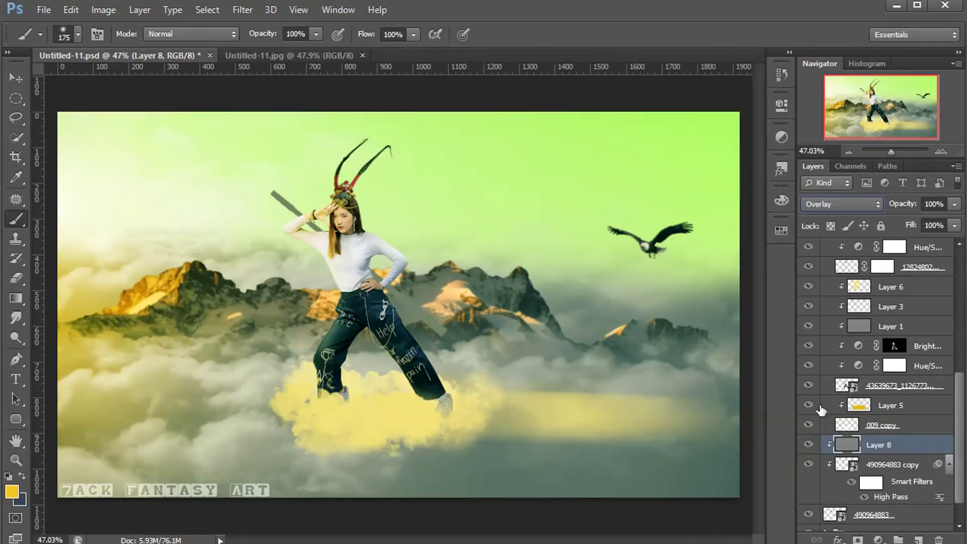
{"action": "left_click", "coordinate": [15, 337]}
{"action": "right_click", "coordinate": [14, 340]}
- Burn-darken the staff near her waist at 100% with a 50 px brush, then add Layer 9
{"action": "left_click", "coordinate": [70, 346]}
{"action": "key", "text": "ctrl+plus"}
{"action": "key", "text": "ctrl+plus"}
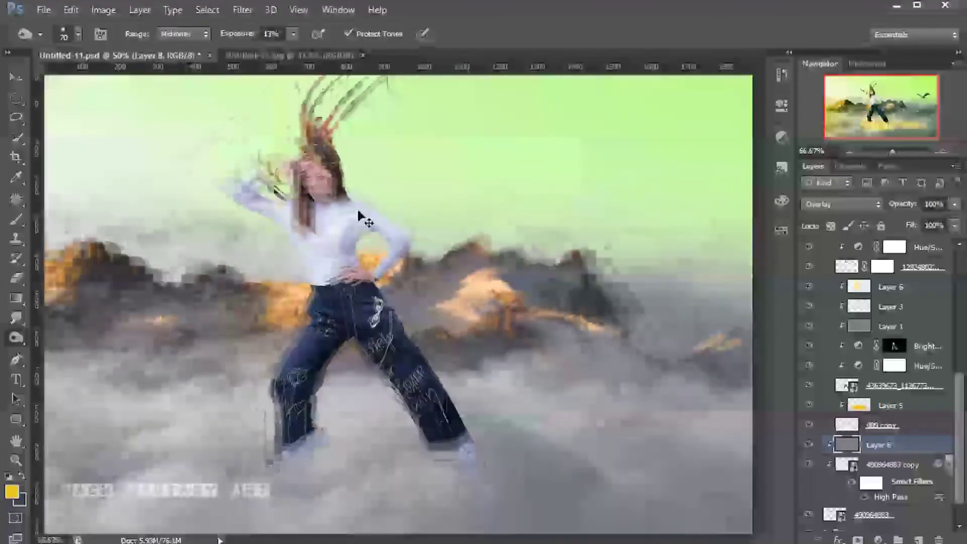
{"action": "key", "text": "ctrl+plus"}
{"action": "scroll", "coordinate": [328, 243], "scroll_direction": "up", "scroll_amount": 3}
{"action": "scroll", "coordinate": [327, 243], "scroll_direction": "up", "scroll_amount": 2}
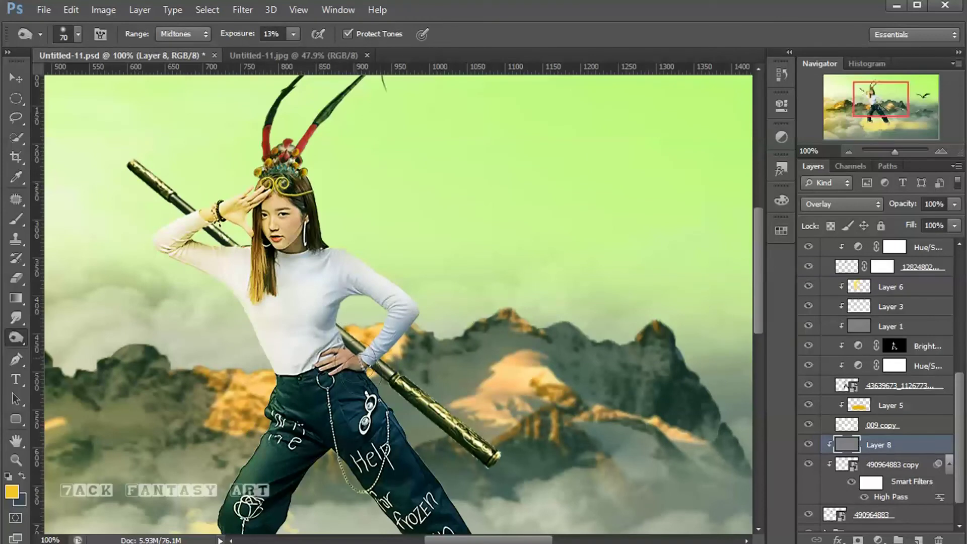
{"action": "key", "text": "bracketleft"}
{"action": "key", "text": "bracketleft"}
{"action": "mouse_move", "coordinate": [331, 337]}
{"action": "left_mouse_down"}
{"action": "mouse_move", "coordinate": [427, 429]}
{"action": "mouse_move", "coordinate": [221, 243]}
{"action": "mouse_move", "coordinate": [227, 249]}
{"action": "left_mouse_up"}
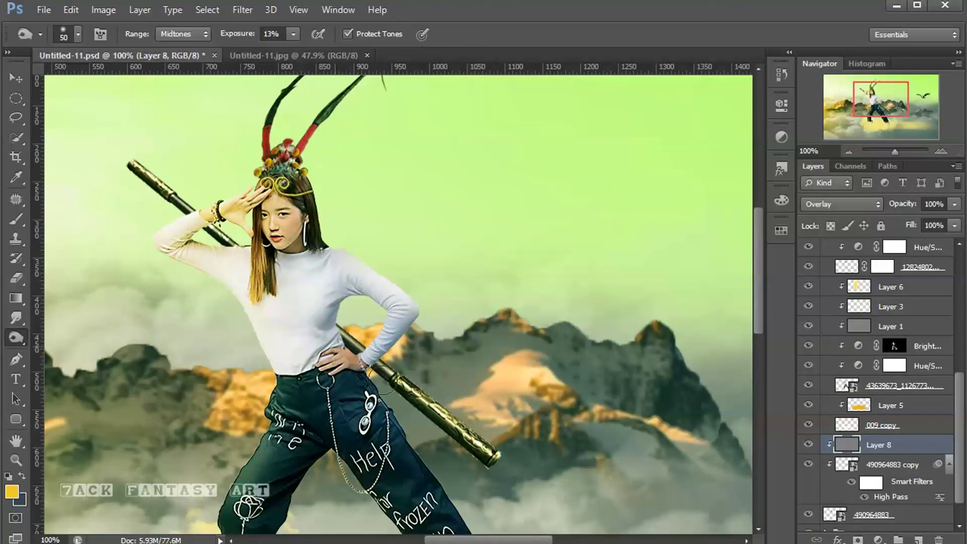
{"action": "left_click", "coordinate": [919, 539]}
{"action": "right_click", "coordinate": [911, 449]}
- Clip Layer 9 to the layer below and set the foreground colour to warm yellow
{"action": "left_click", "coordinate": [742, 238]}
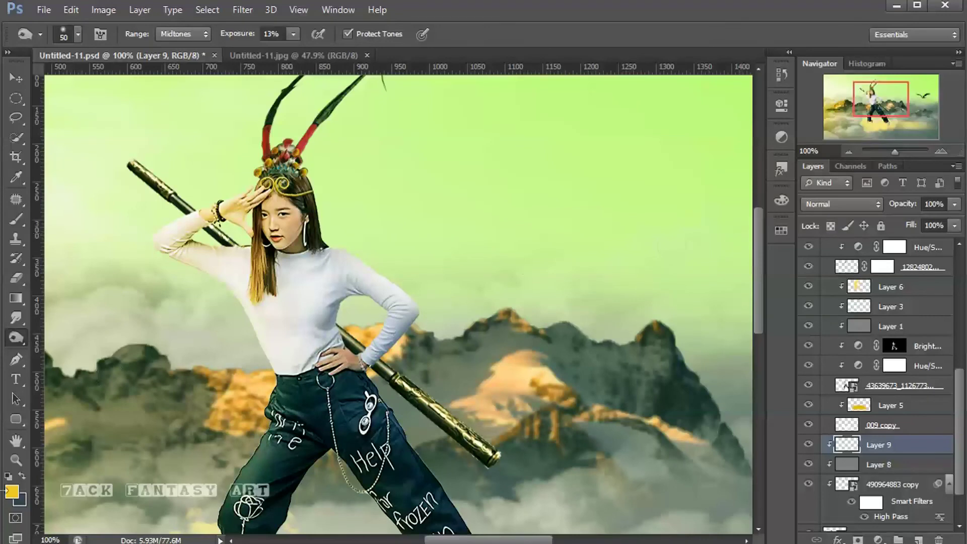
{"action": "left_click", "coordinate": [11, 496]}
{"action": "left_click_drag", "start_coordinate": [698, 238], "coordinate": [691, 222]}
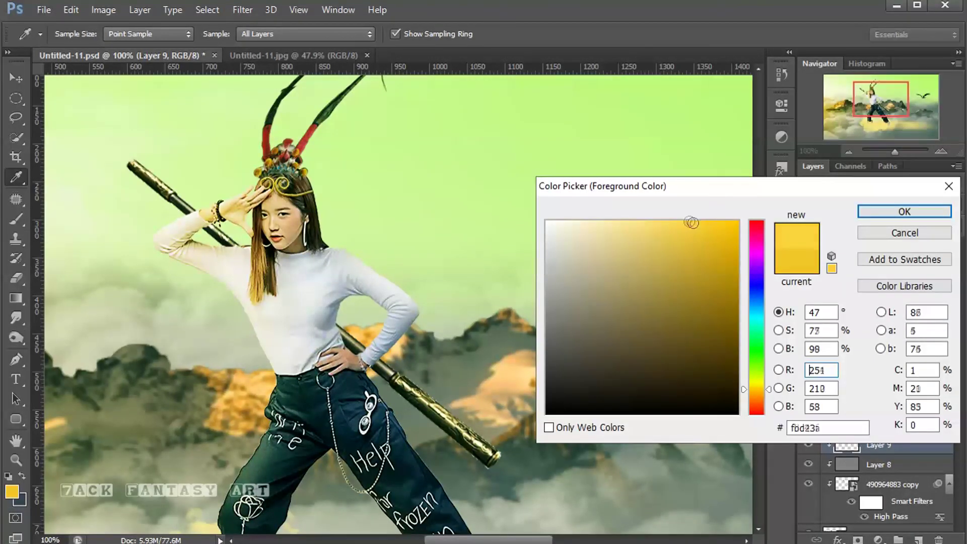
{"action": "left_click", "coordinate": [882, 213]}
{"action": "key", "text": "o"}
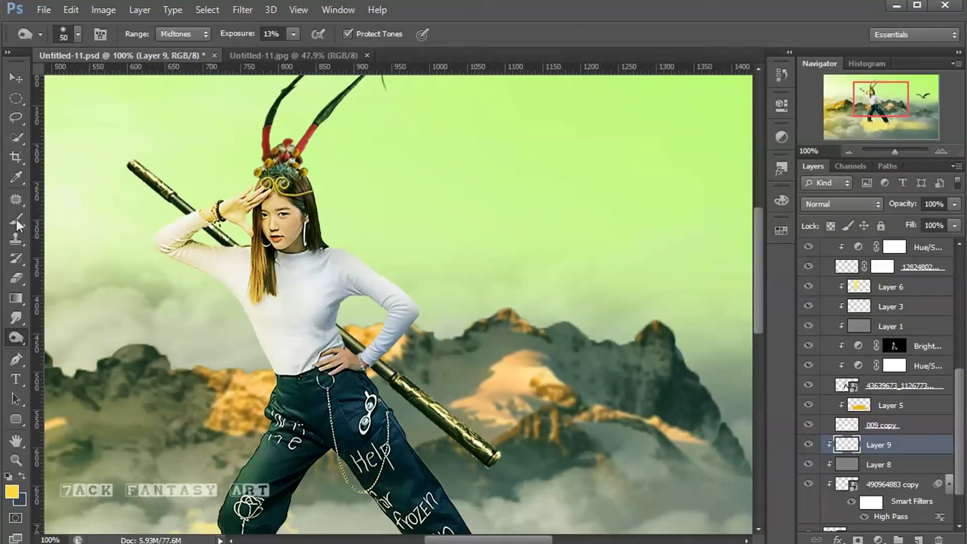
- Paint the staff tip yellow with the regular brush at 50% zoom
{"action": "left_click", "coordinate": [14, 218]}
{"action": "left_click", "coordinate": [74, 216]}
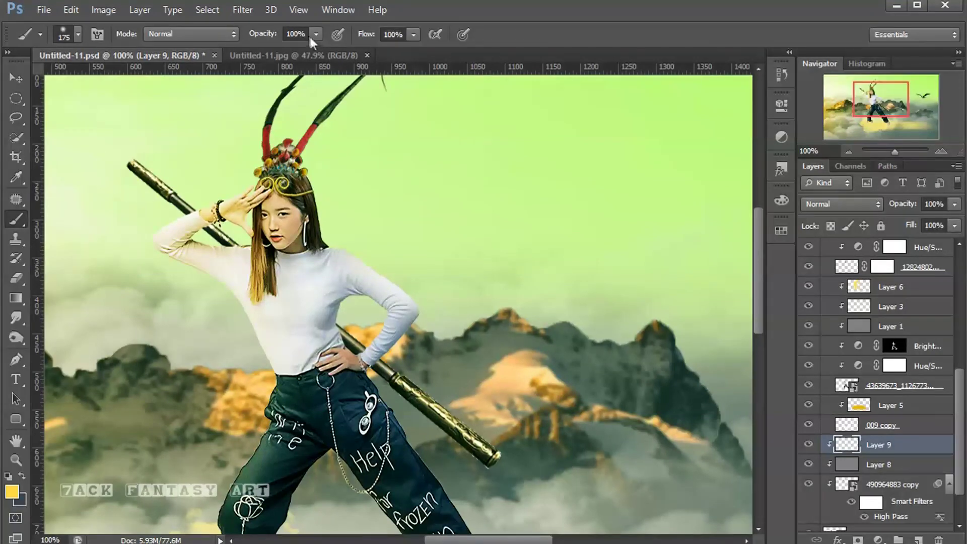
{"action": "key", "text": "ctrl+minus"}
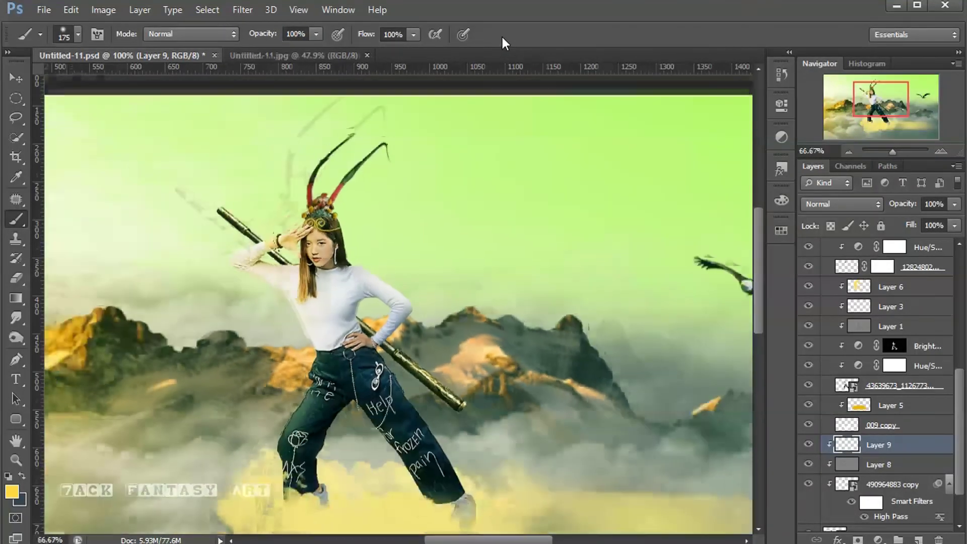
{"action": "key", "text": "ctrl+minus"}
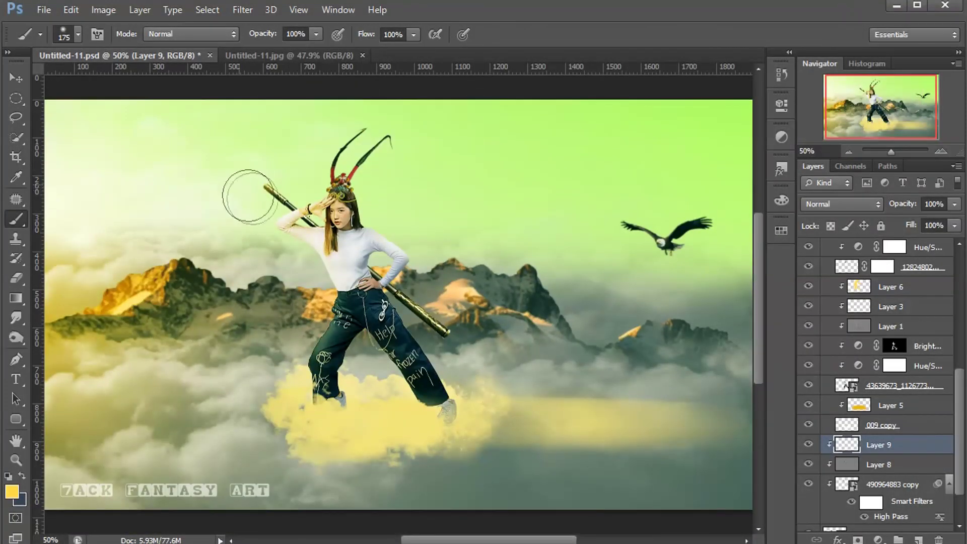
{"action": "left_click_drag", "start_coordinate": [267, 201], "coordinate": [307, 237]}
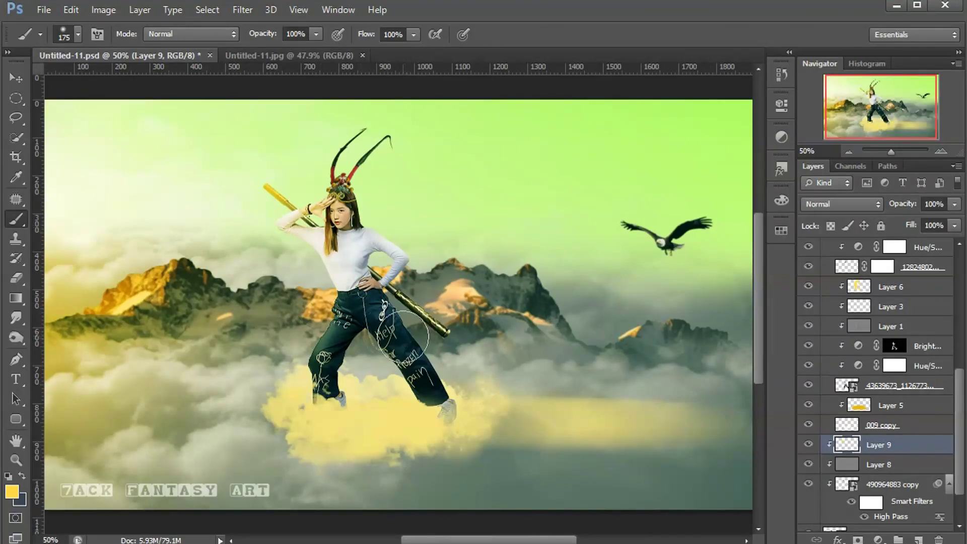
- Set Layer 9 to Overlay blend mode at 70% opacity
{"action": "left_click", "coordinate": [841, 204]}
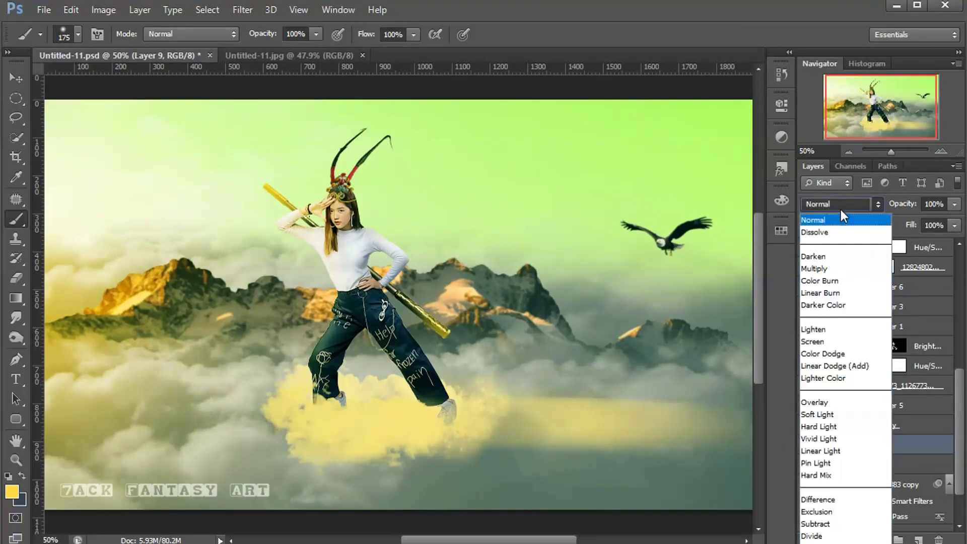
{"action": "left_click", "coordinate": [814, 402]}
{"action": "left_click", "coordinate": [954, 206]}
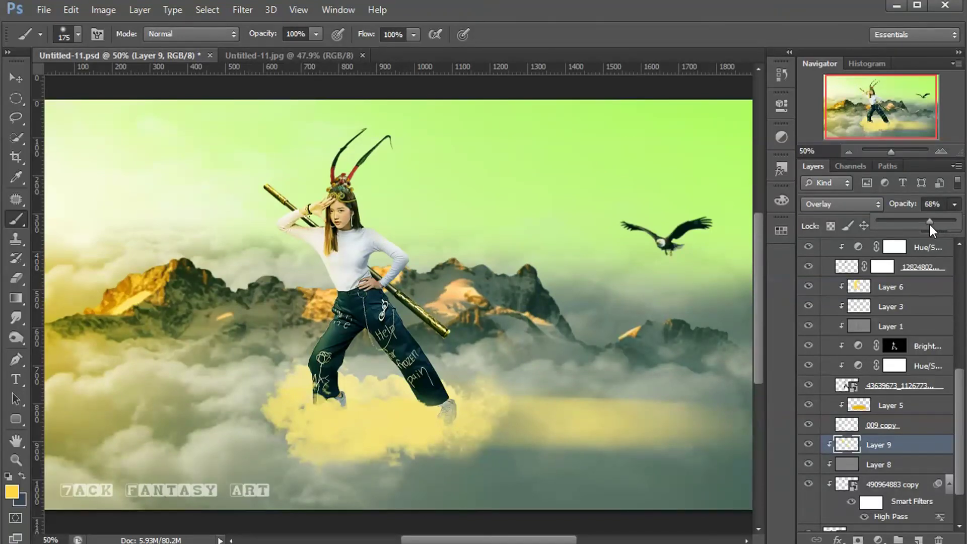
{"action": "left_click_drag", "start_coordinate": [930, 222], "coordinate": [932, 225]}
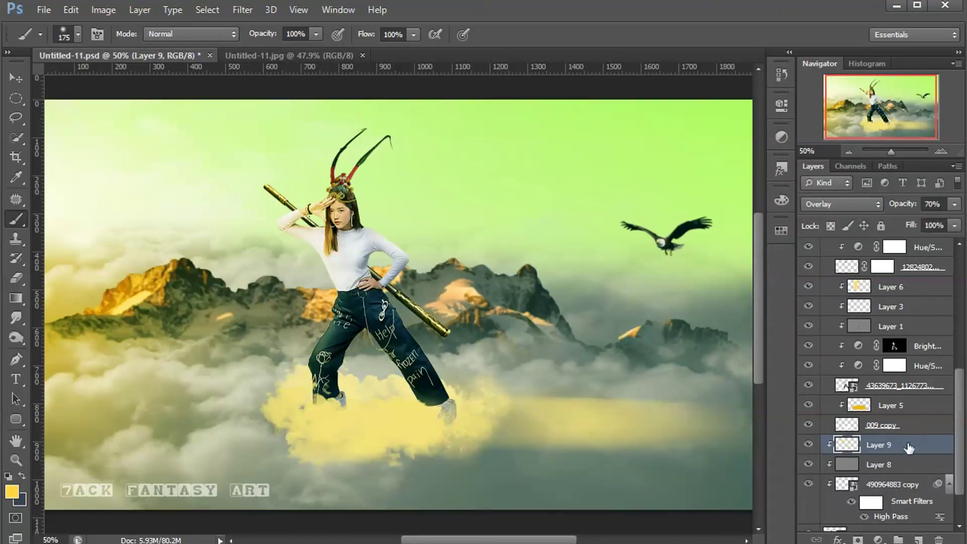
{"action": "scroll", "coordinate": [908, 447], "scroll_direction": "up", "scroll_amount": 3}
{"action": "scroll", "coordinate": [908, 447], "scroll_direction": "up", "scroll_amount": 1}
{"action": "scroll", "coordinate": [852, 307], "scroll_direction": "up", "scroll_amount": 3}
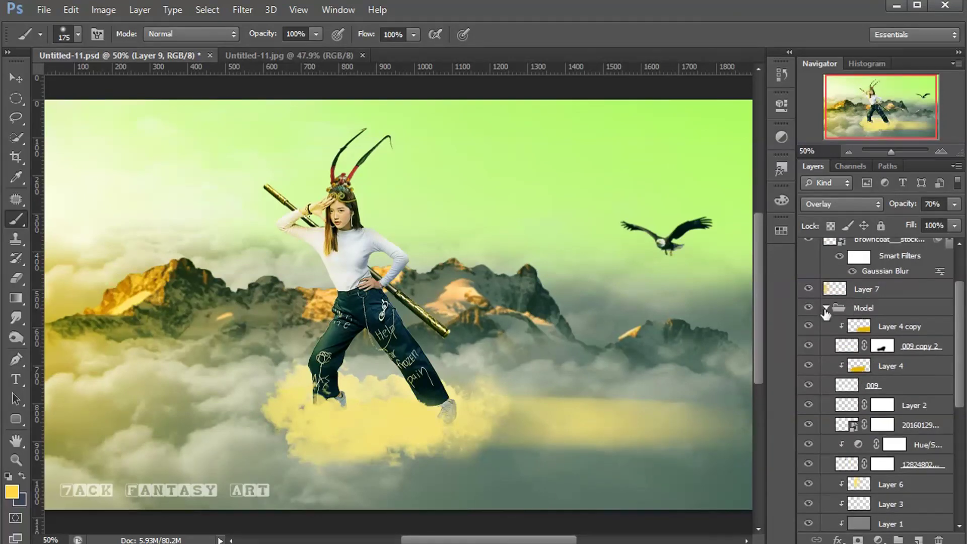
- Collapse the Model group, fit on screen, and stamp all visible layers above Levels 1 with Ctrl+Shift+Alt+E
{"action": "left_click", "coordinate": [826, 309]}
{"action": "key", "text": "ctrl+0"}
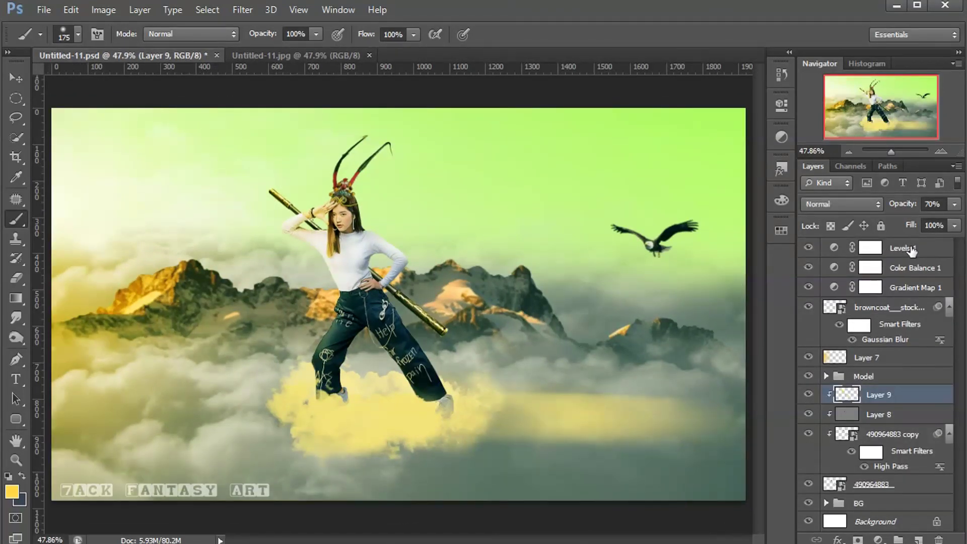
{"action": "left_click", "coordinate": [912, 249]}
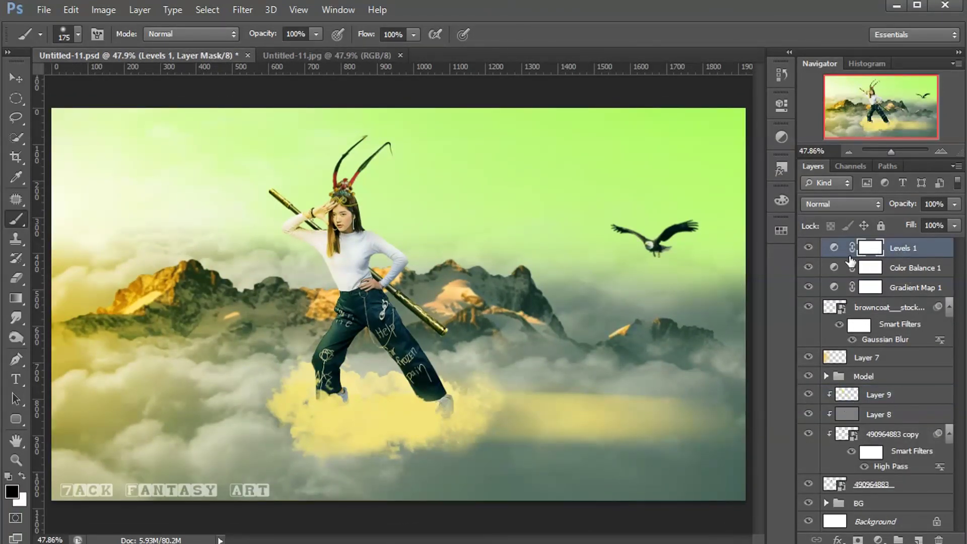
{"action": "left_click_drag", "start_coordinate": [850, 260], "coordinate": [850, 252]}
{"action": "key", "text": "ctrl+shift+alt+e"}
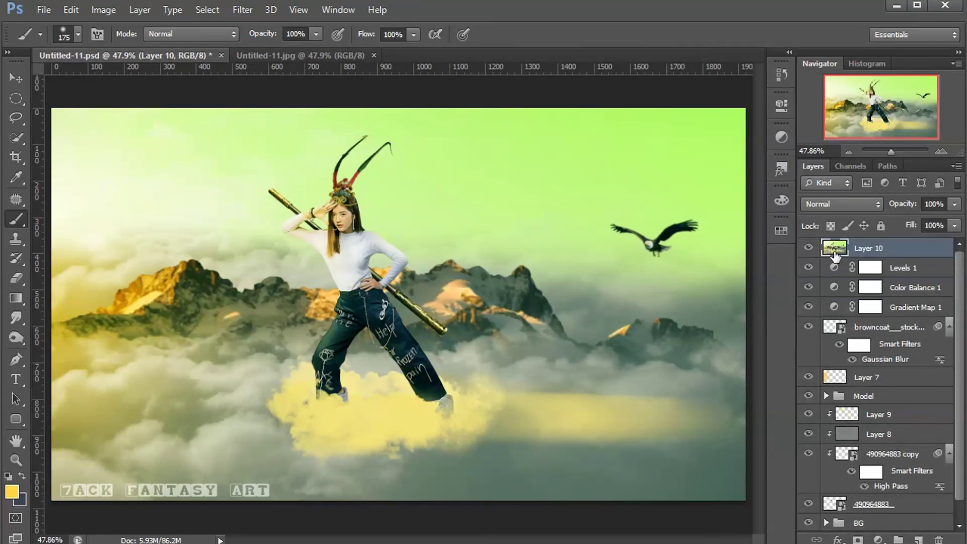
- Apply an 80-pixel Gaussian Blur to Layer 10
{"action": "left_click", "coordinate": [245, 10]}
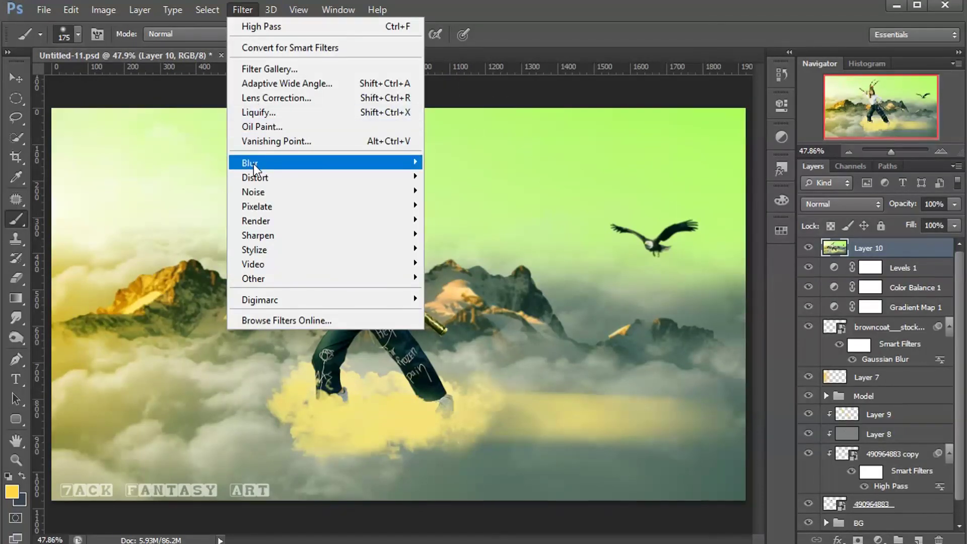
{"action": "mouse_move", "coordinate": [250, 164]}
{"action": "left_click", "coordinate": [476, 270]}
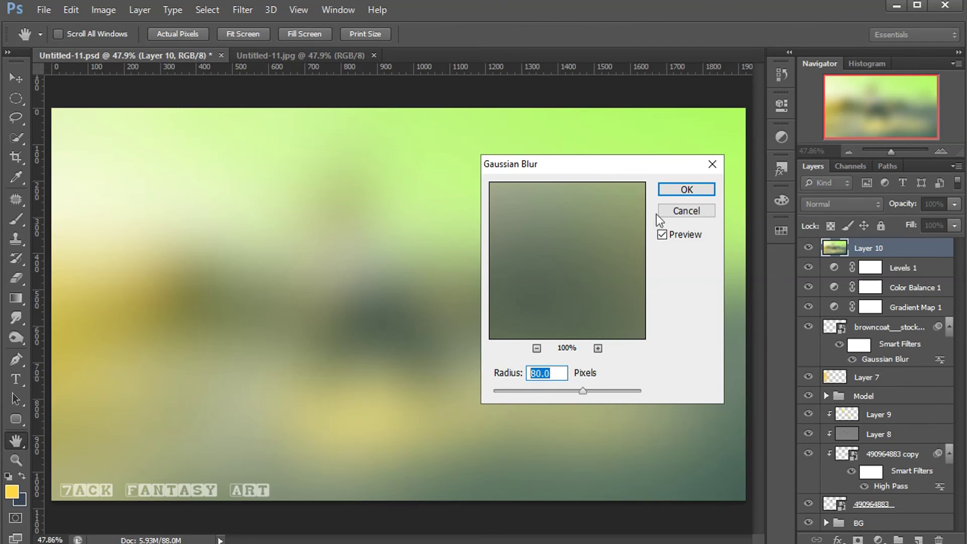
{"action": "left_click", "coordinate": [670, 189]}
- Blend Layer 10 in Overlay at 30% opacity
{"action": "left_click", "coordinate": [812, 204]}
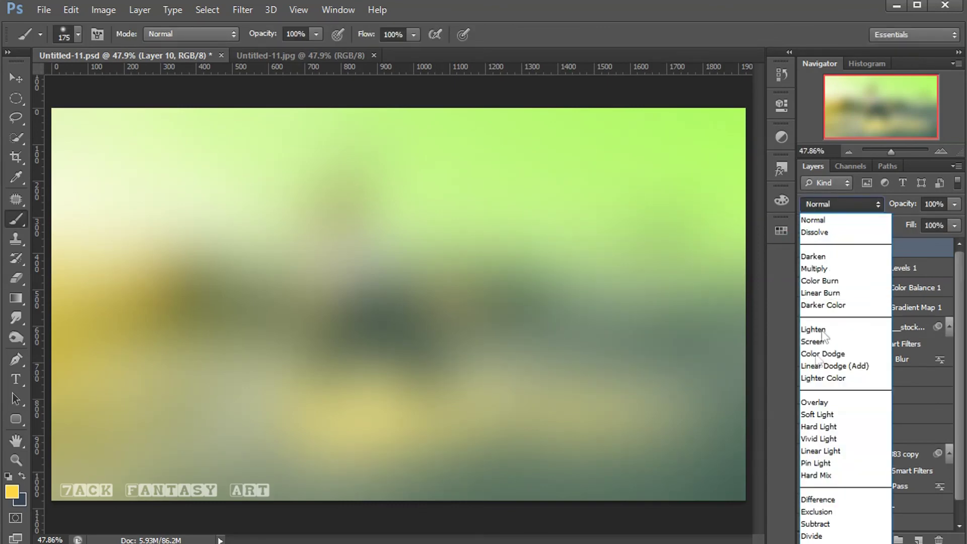
{"action": "left_click", "coordinate": [812, 402]}
{"action": "left_click", "coordinate": [954, 205]}
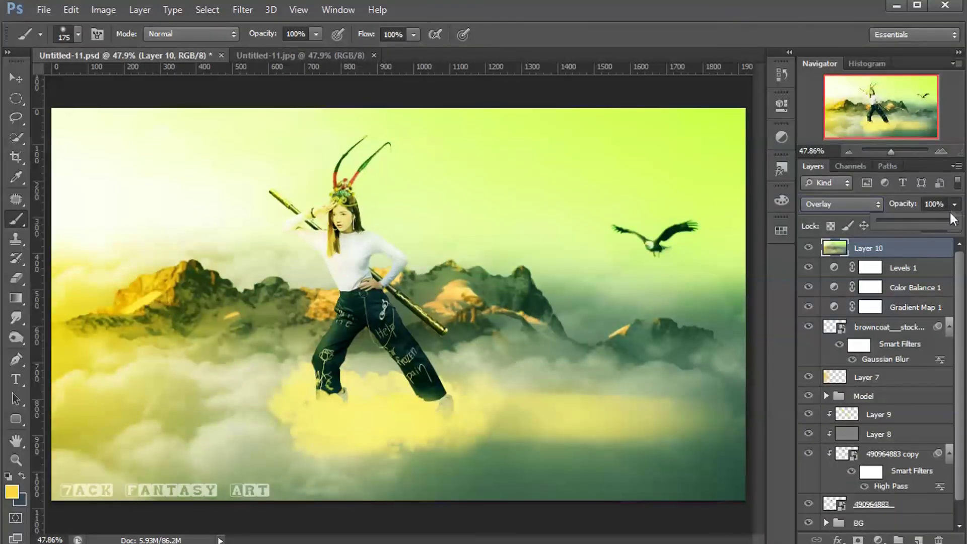
{"action": "left_click_drag", "start_coordinate": [910, 228], "coordinate": [899, 227]}
{"action": "left_click", "coordinate": [836, 248]}
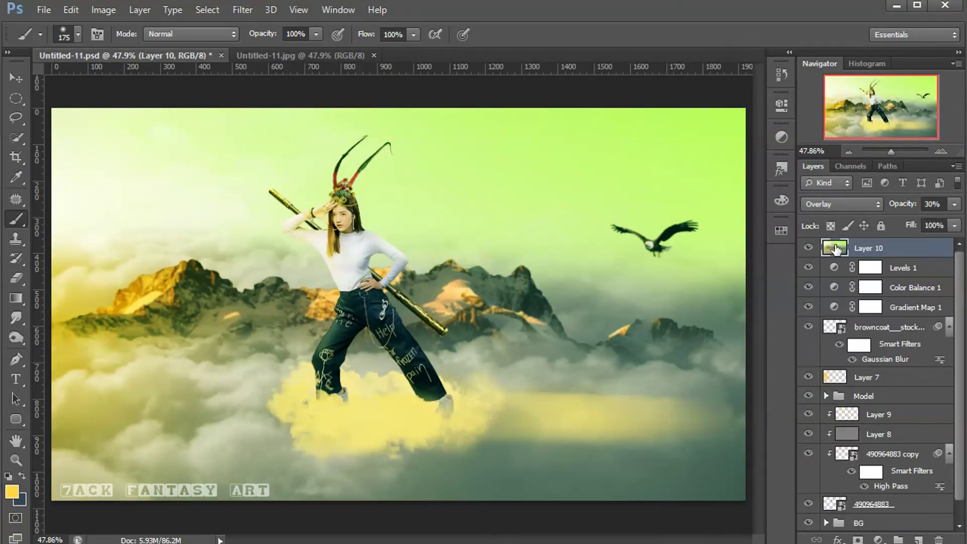